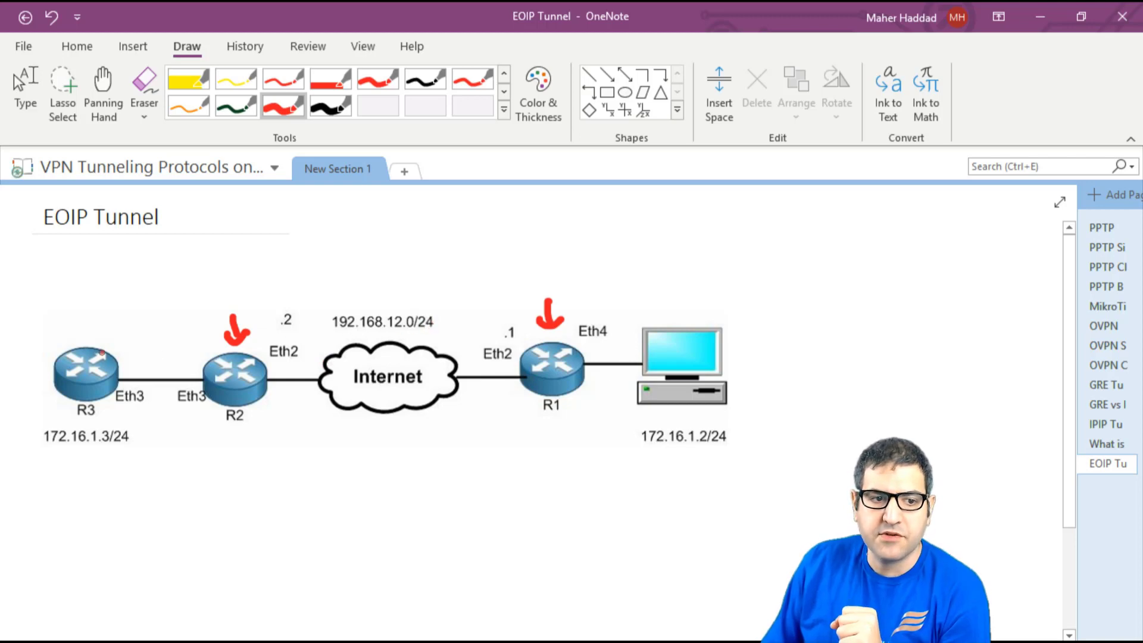
- Underline 172.16.1.3/24 and 172.16.1.2/24 in red and draw a red arc from R2 to R1
mouse_move(27, 443)
mouse_down()
mouse_move(52, 456)
mouse_move(110, 455)
mouse_up()
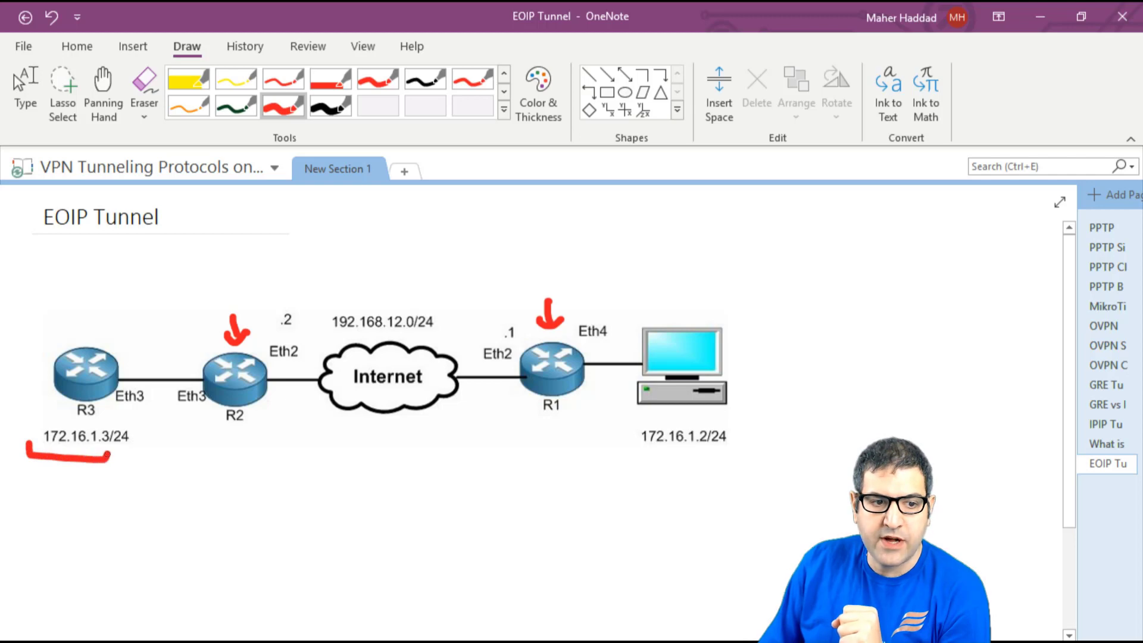
mouse_move(635, 440)
mouse_down()
mouse_move(635, 453)
mouse_move(744, 444)
mouse_up()
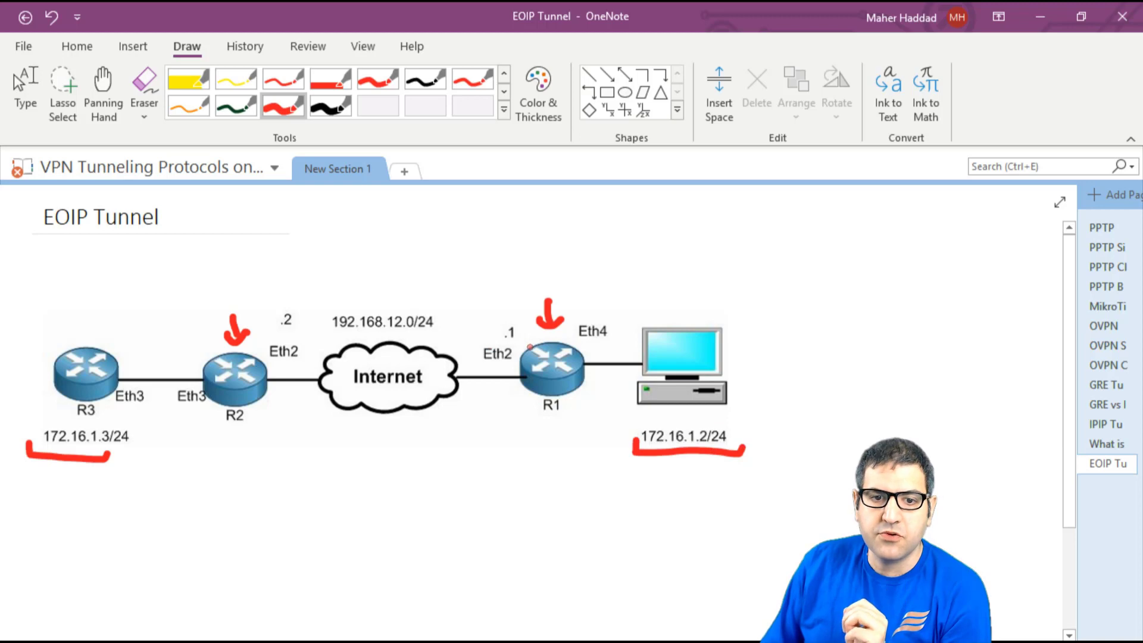
mouse_move(531, 347)
mouse_down()
mouse_move(414, 319)
mouse_move(340, 330)
mouse_move(264, 372)
mouse_up()
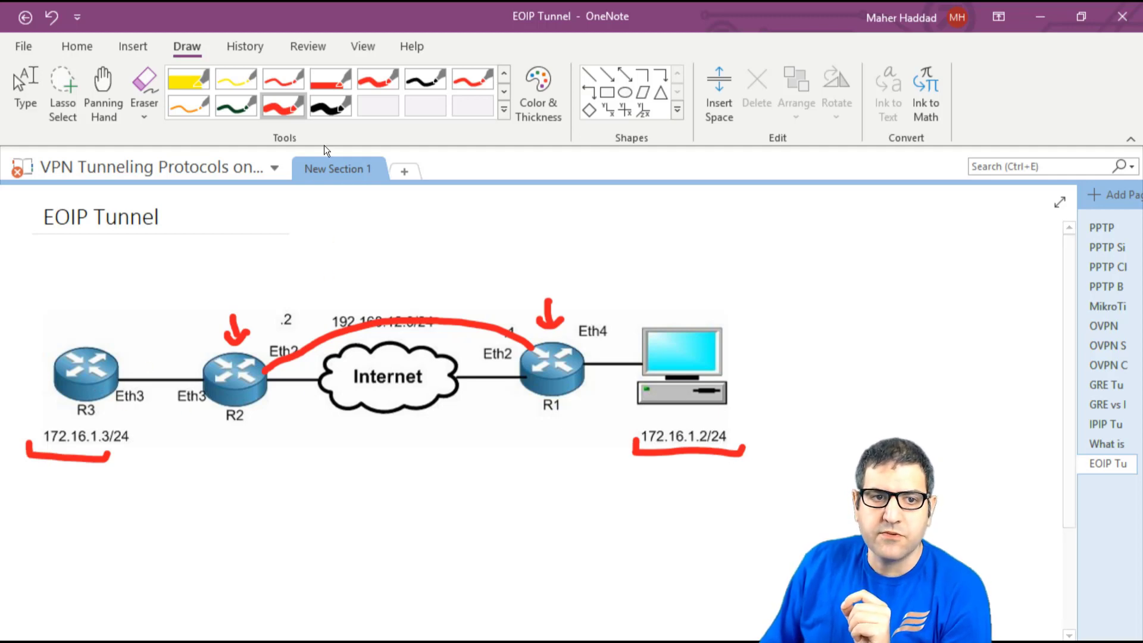
- Outline R2, the internet cloud and R1 in thick black ink, then return to lasso selection
click(343, 103)
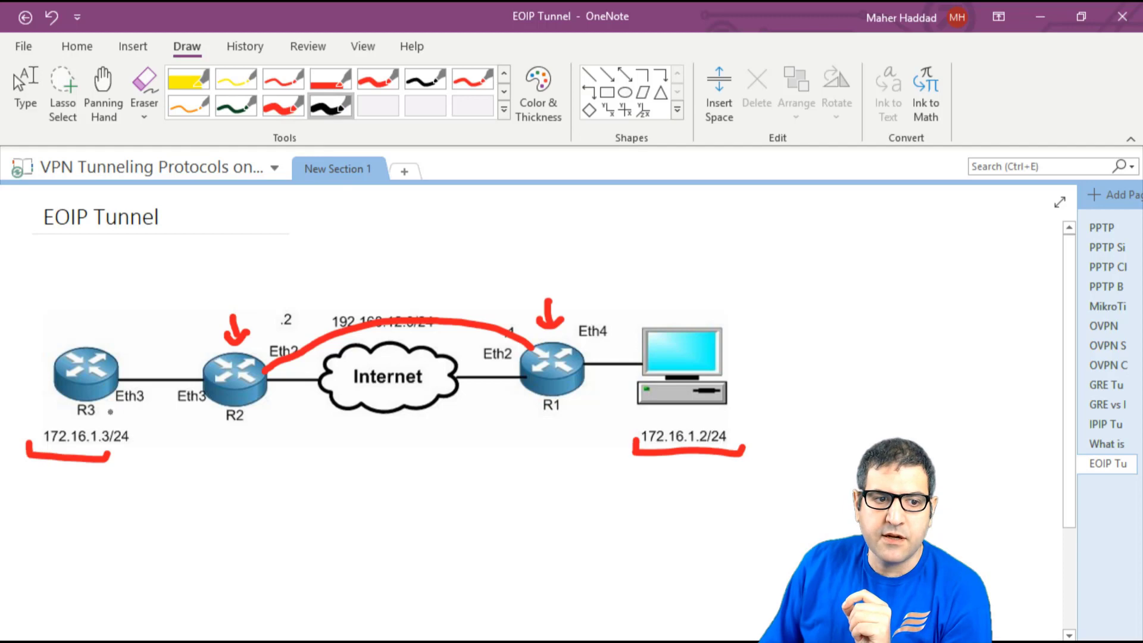
drag(156, 316, 155, 338)
mouse_move(163, 405)
mouse_down()
mouse_move(148, 305)
mouse_move(607, 267)
mouse_move(599, 403)
mouse_move(363, 445)
mouse_move(179, 442)
mouse_move(163, 396)
mouse_up()
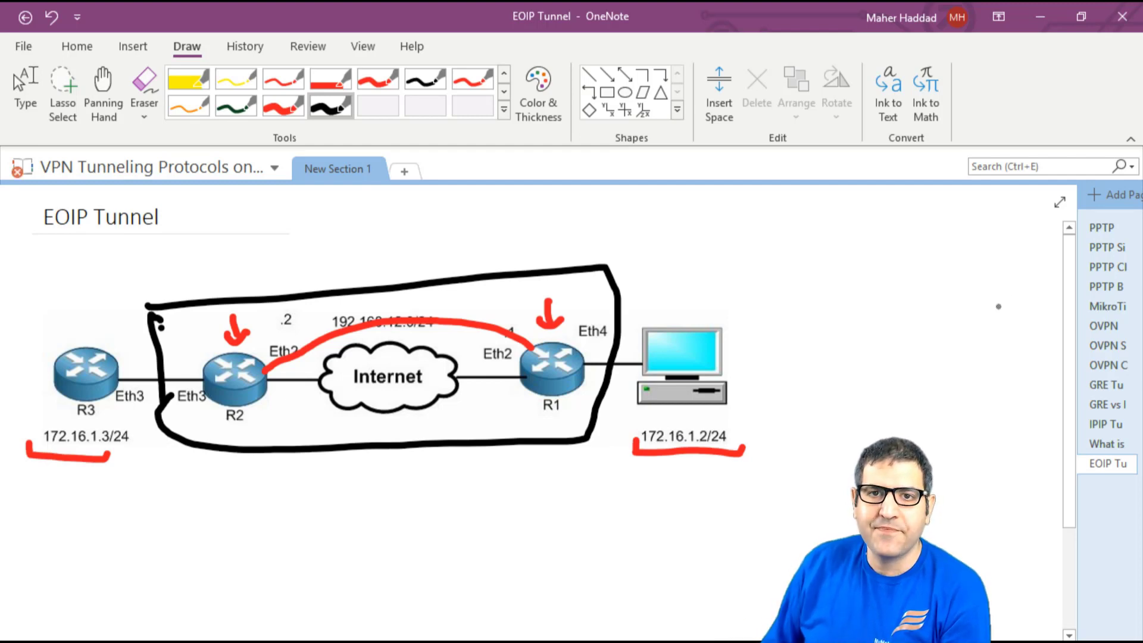
key(Escape)
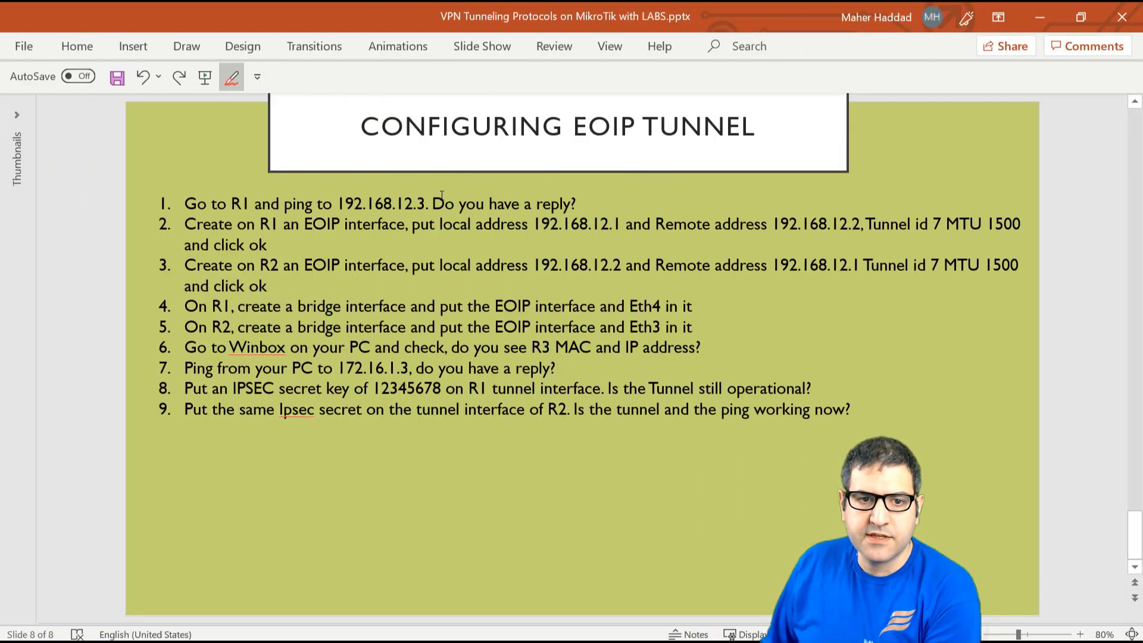
- Correct lab step 1's ping address from 192.168.12.3 to 192.168.12.2
click(423, 201)
key(BackSpace)
text(2)
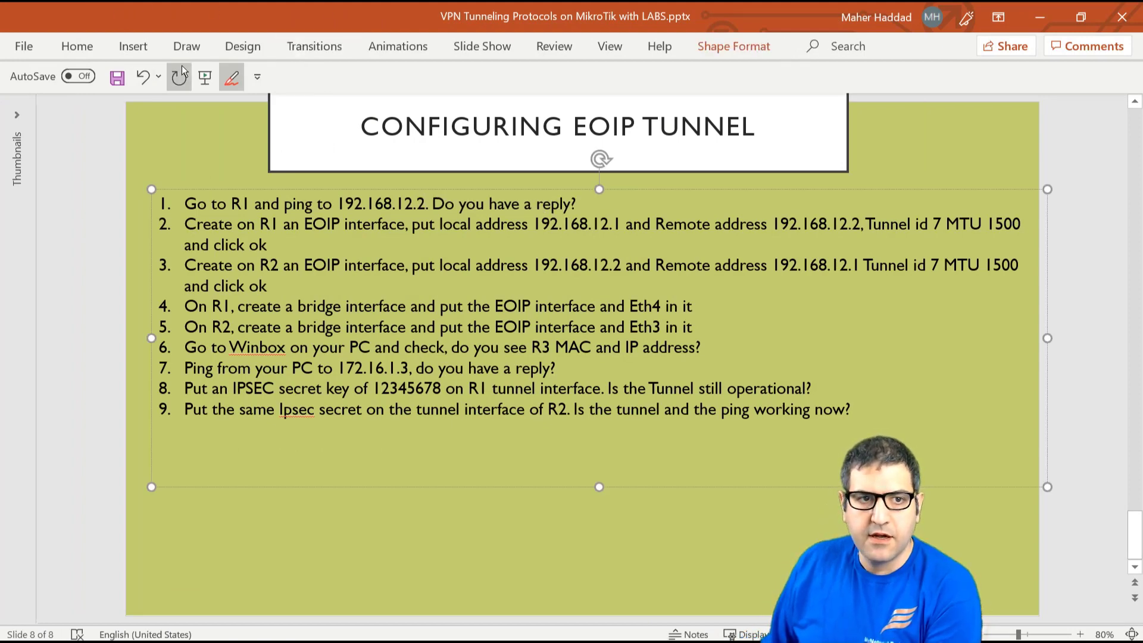
- Make the red pen active and go back to R1's WinBox session
click(185, 52)
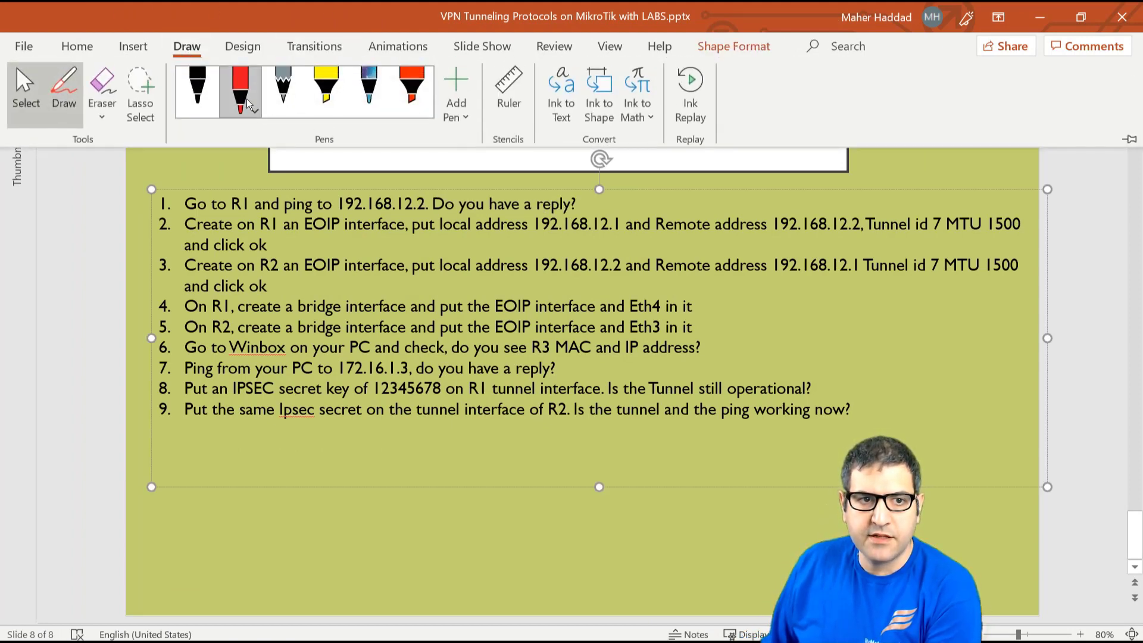
click(240, 90)
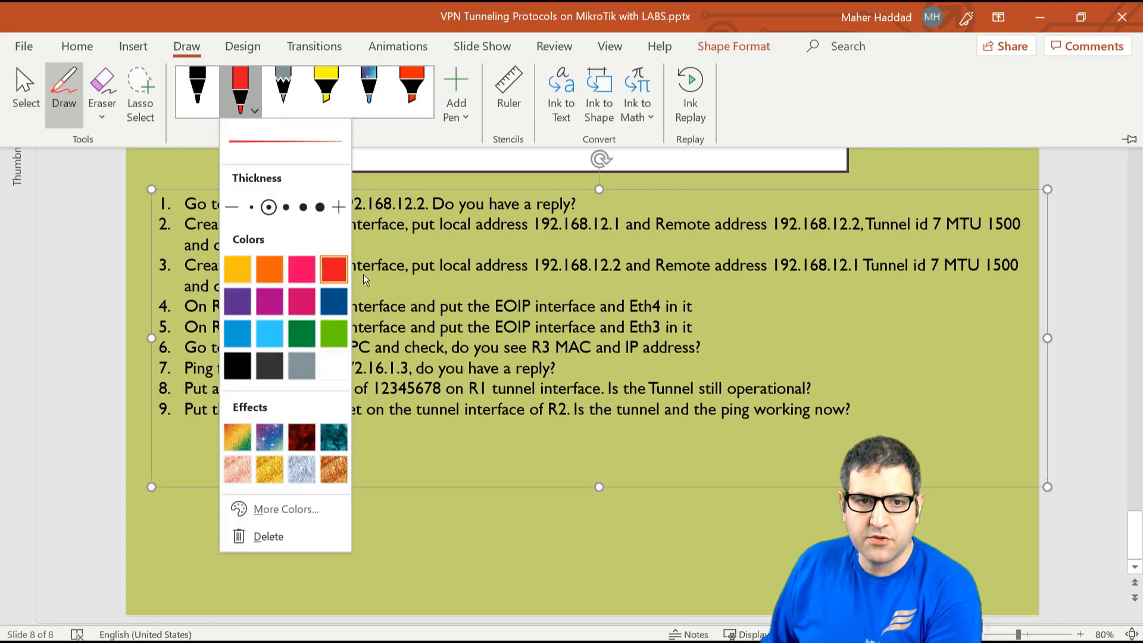
click(652, 207)
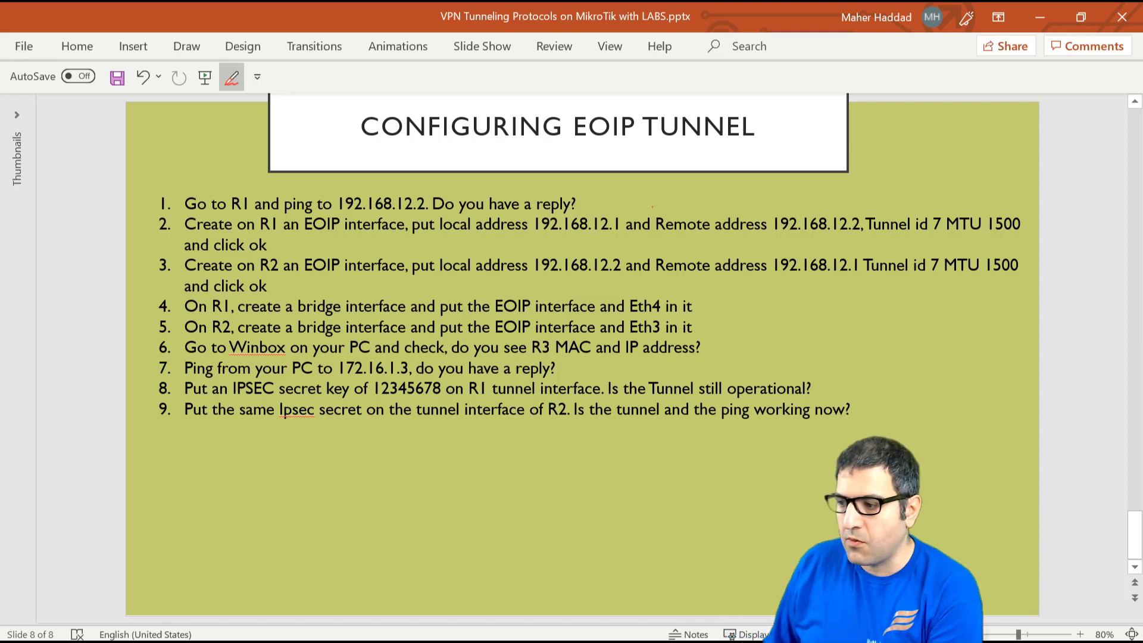
key(alt+Tab)
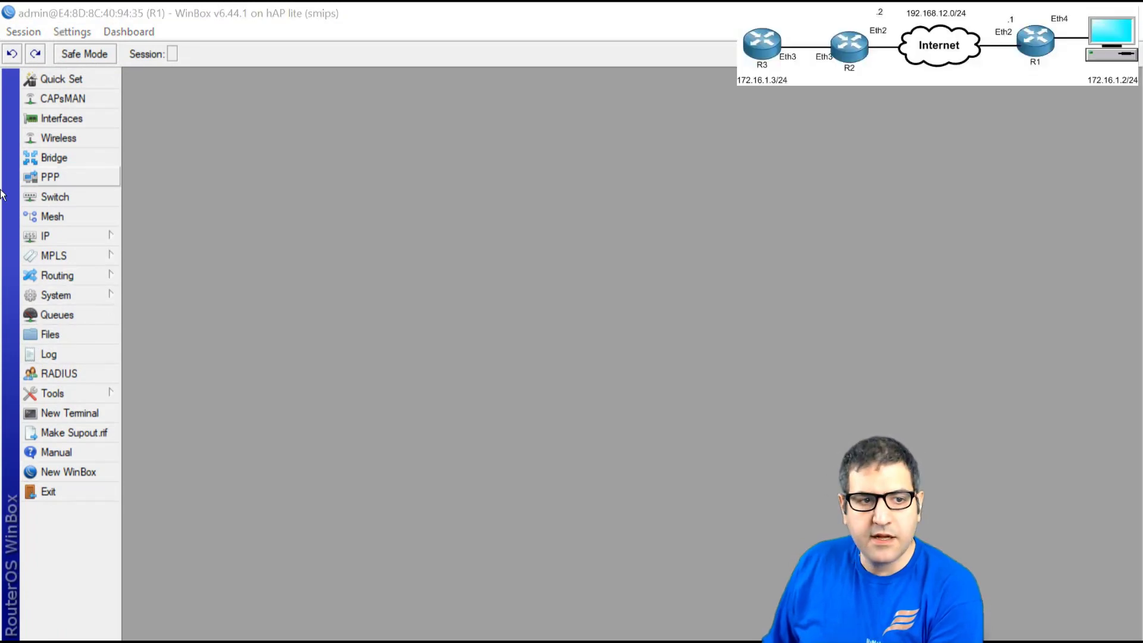
- Ping 192.168.12.2 from a new terminal on R1 and stop it to see the summary
click(63, 418)
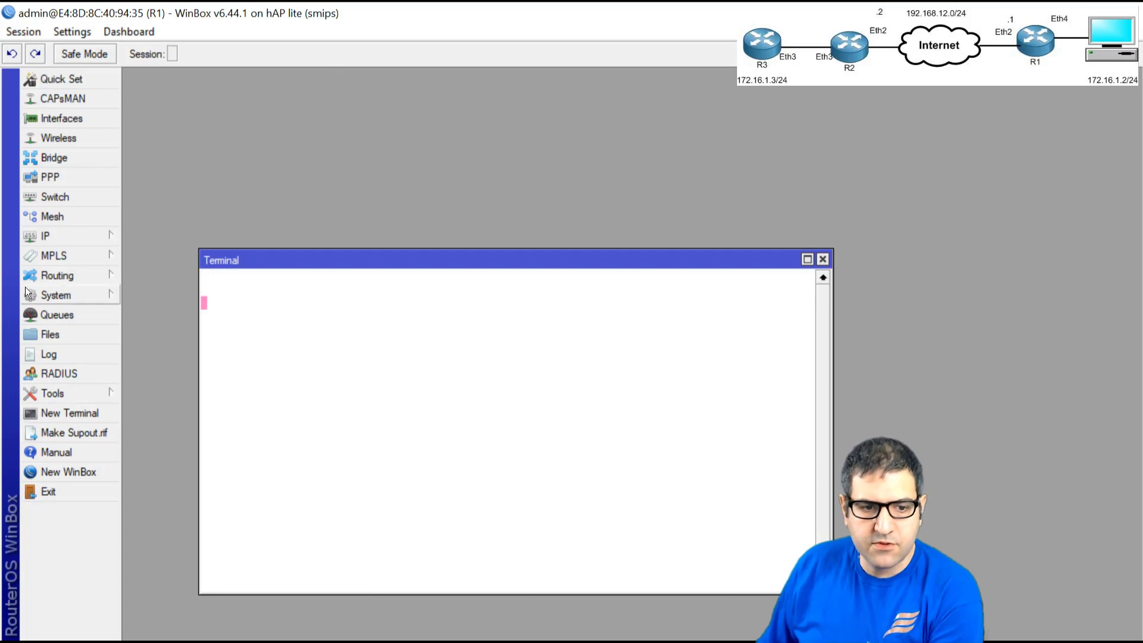
text(ping )
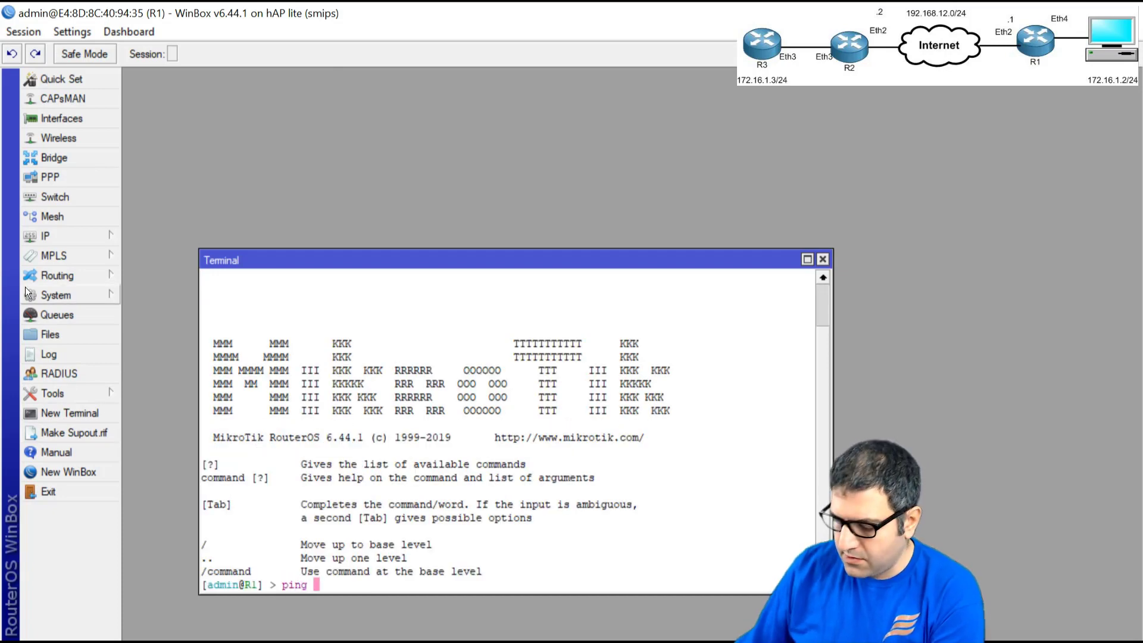
text(192.168.12.2)
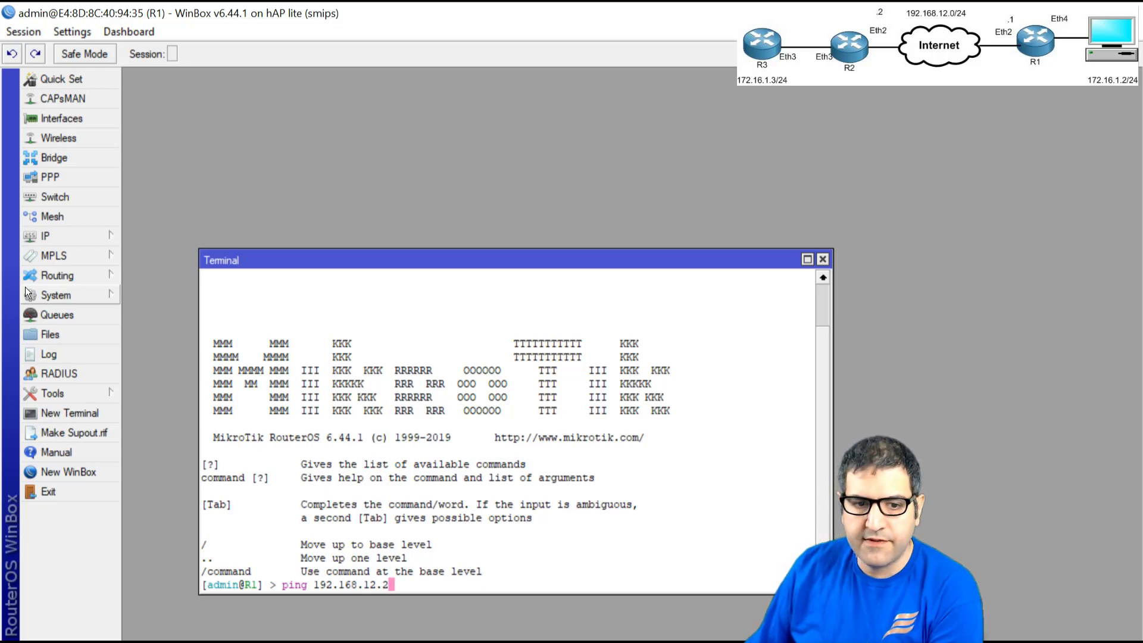
key(Return)
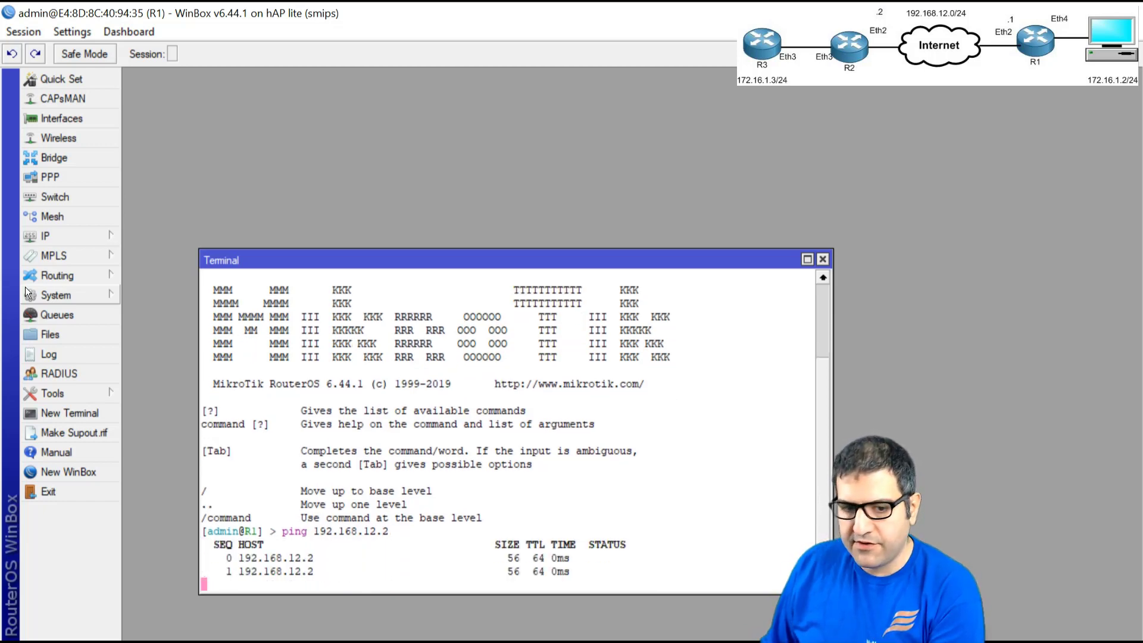
key(ctrl+c)
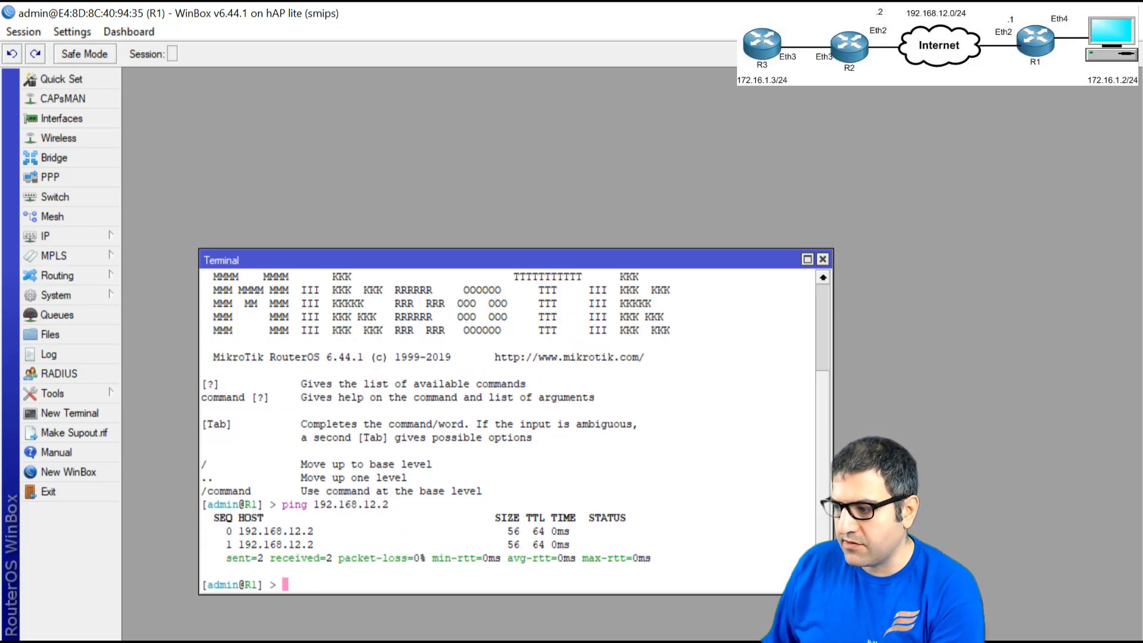
- Ping 192.168.12.1 from a new terminal on R2 and stop it to see the summary
key(alt+Tab)
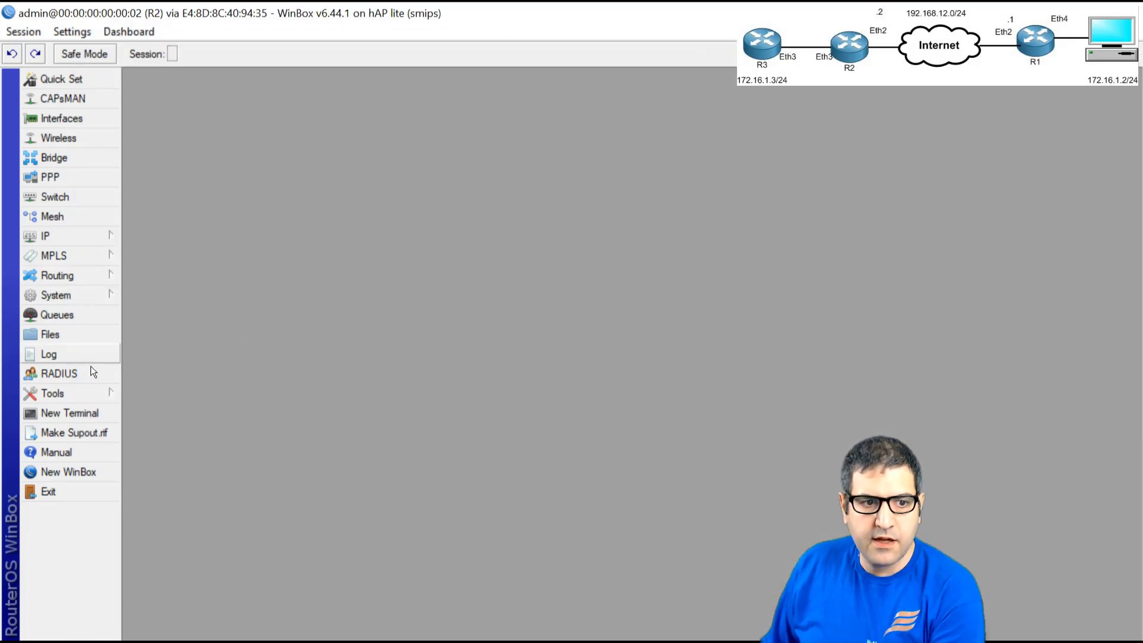
click(71, 410)
text(ping 192.1)
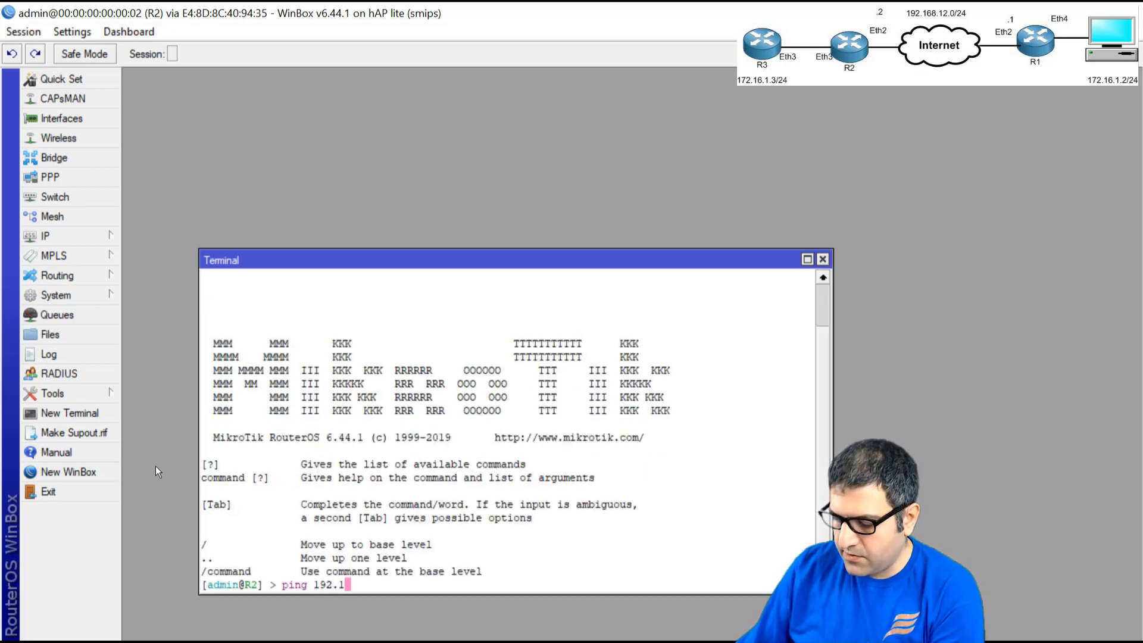
text(68.12.1)
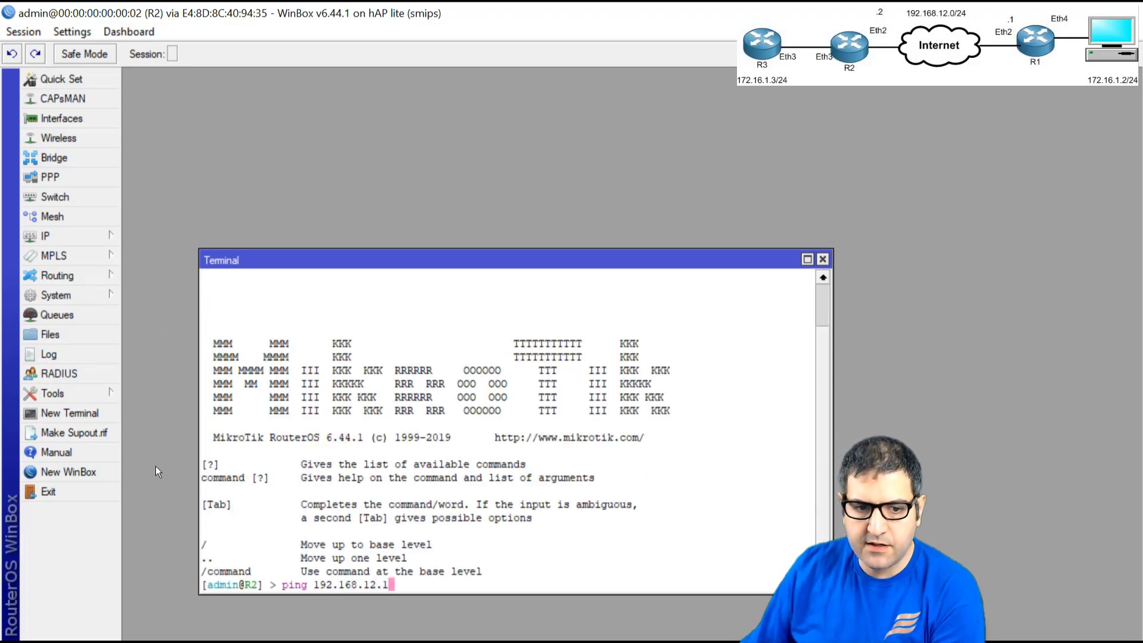
key(Return)
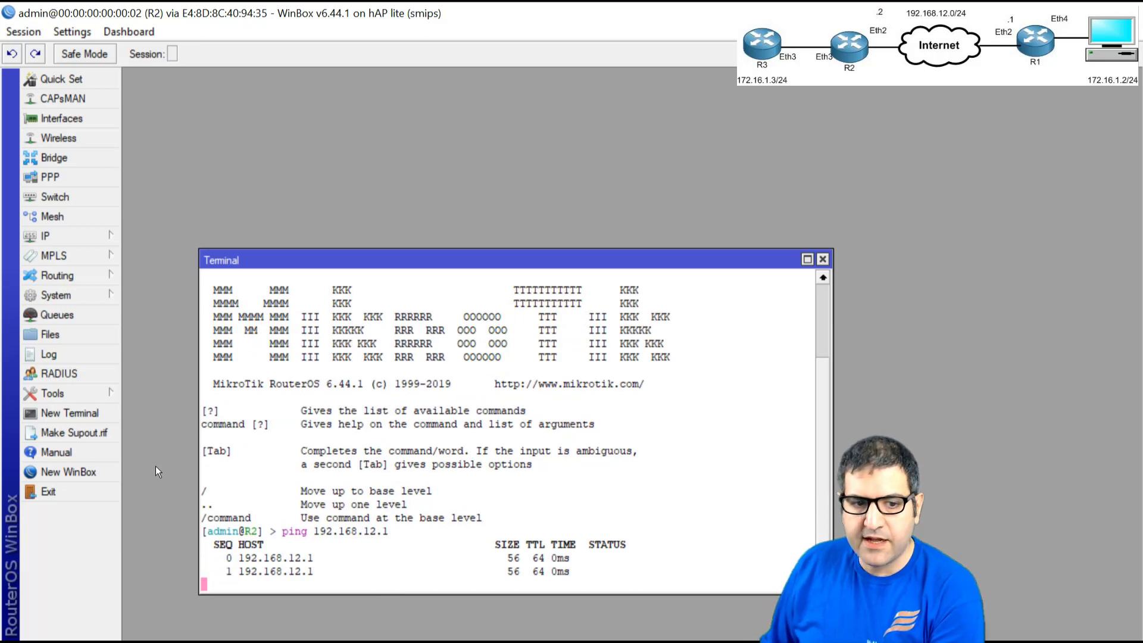
key(ctrl+c)
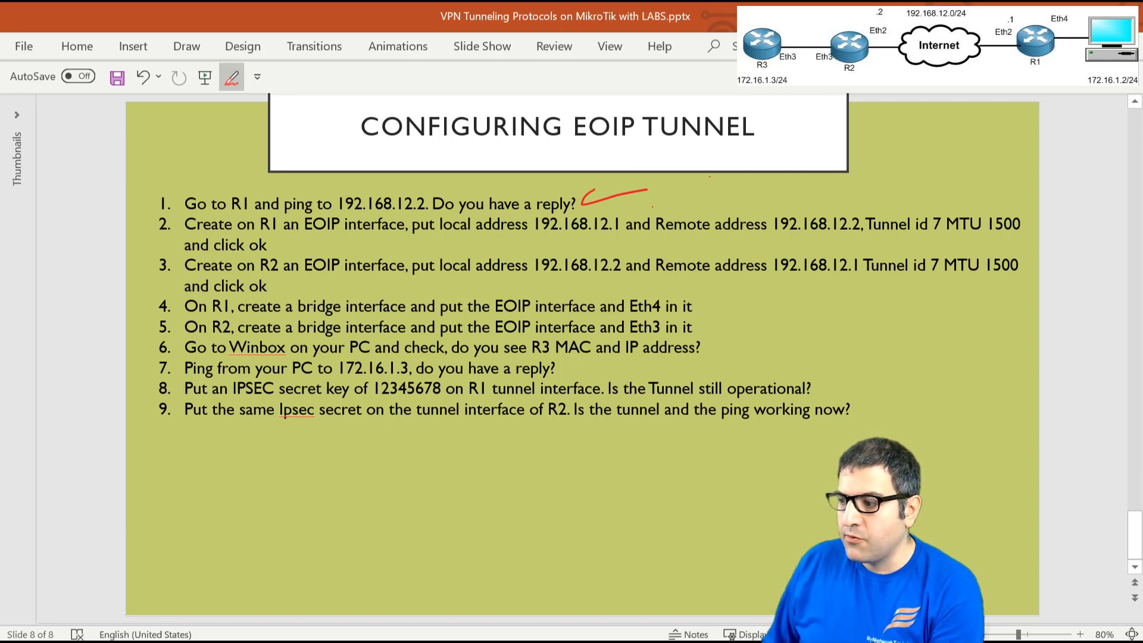
- Return to R1's WinBox session, close its terminal and open the Interfaces list
key(alt+Tab)
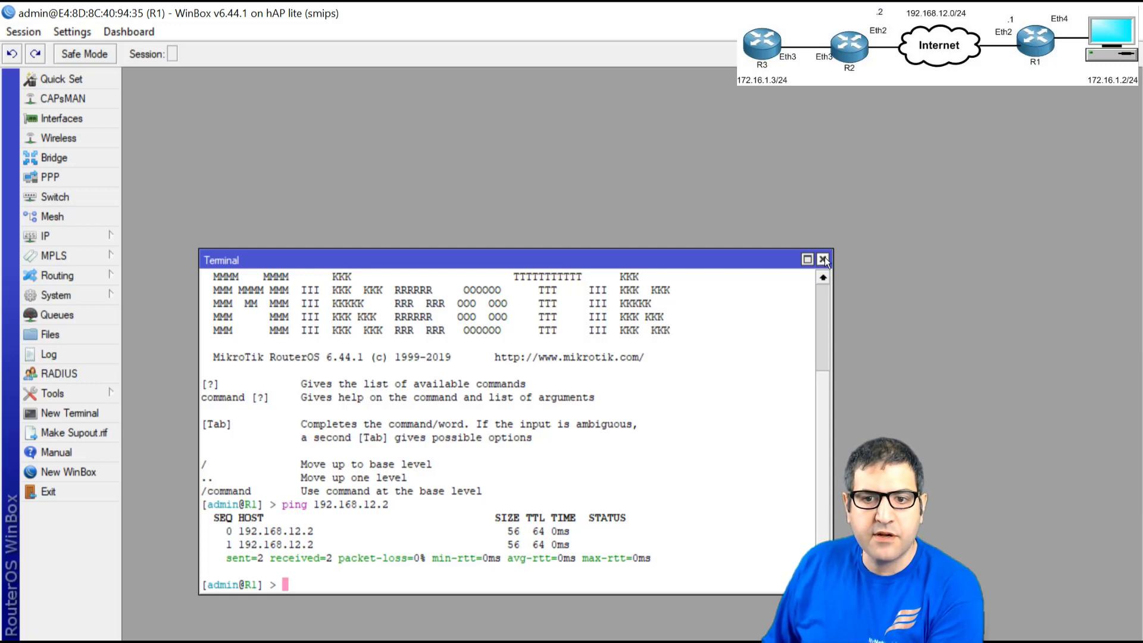
click(822, 259)
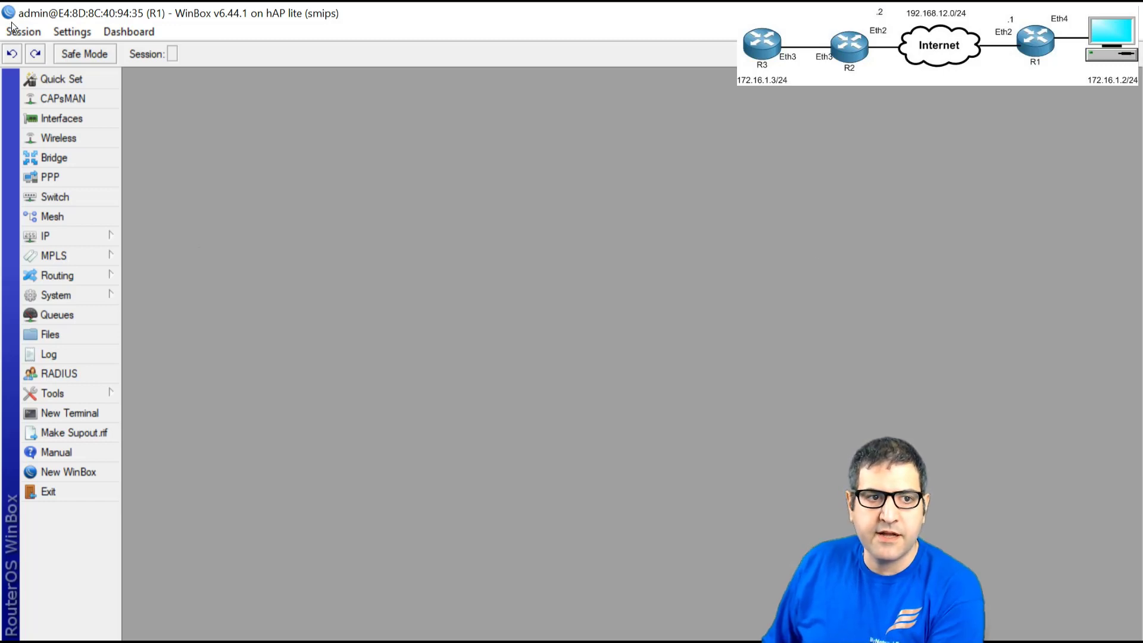
click(64, 117)
- Add a new EoIP tunnel on R1 with local address 192.168.12.1 and remote address 192.168.12.2
click(142, 120)
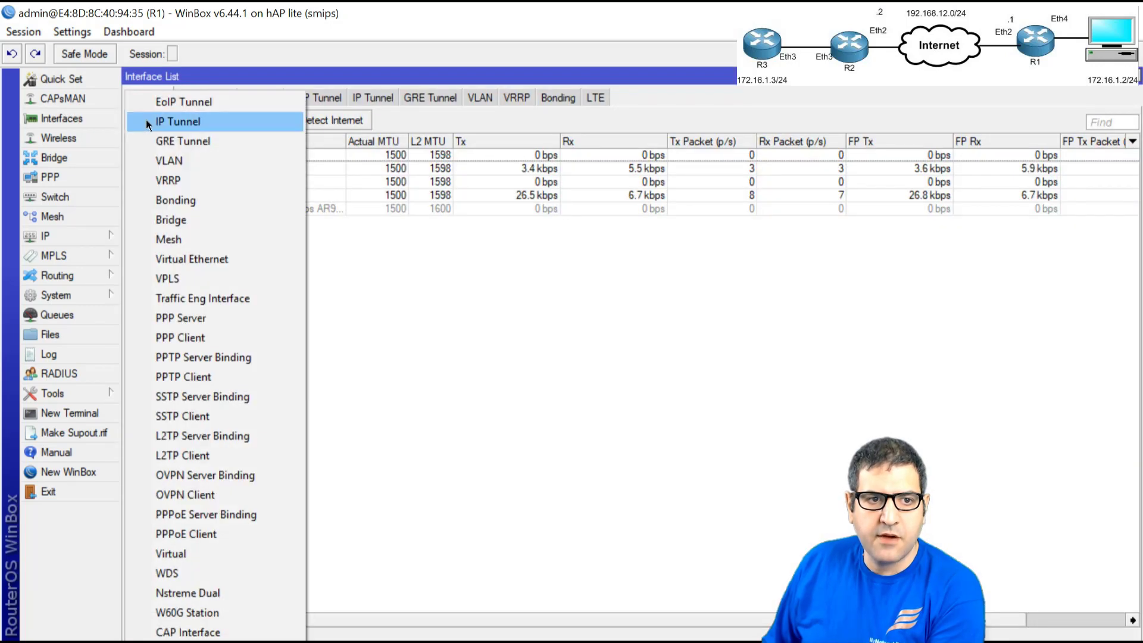
click(163, 102)
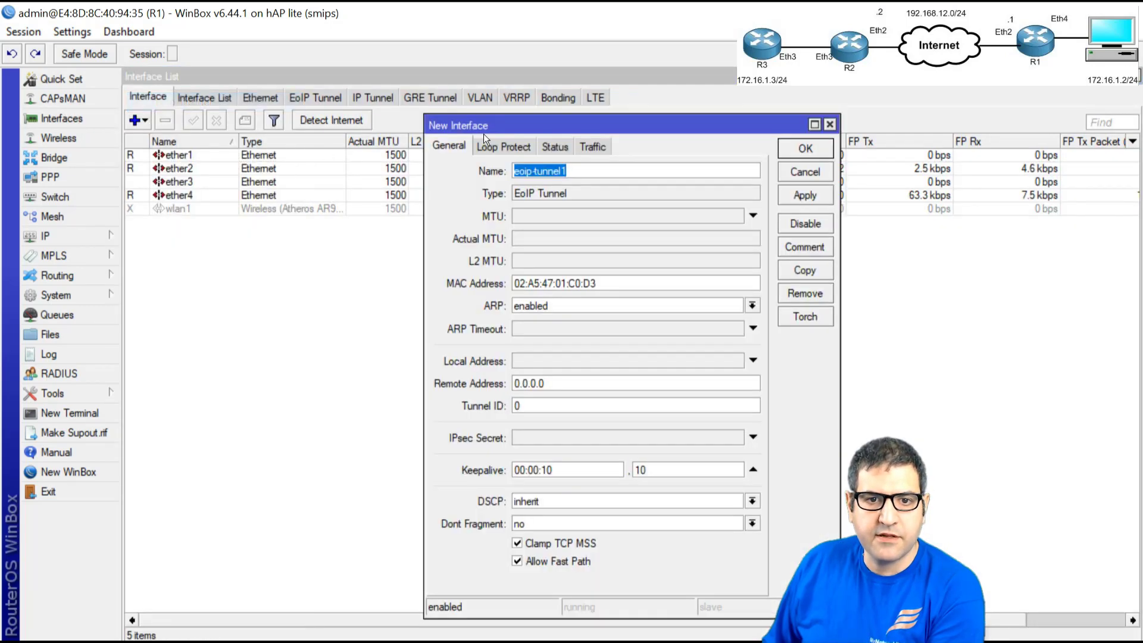
drag(502, 124, 324, 115)
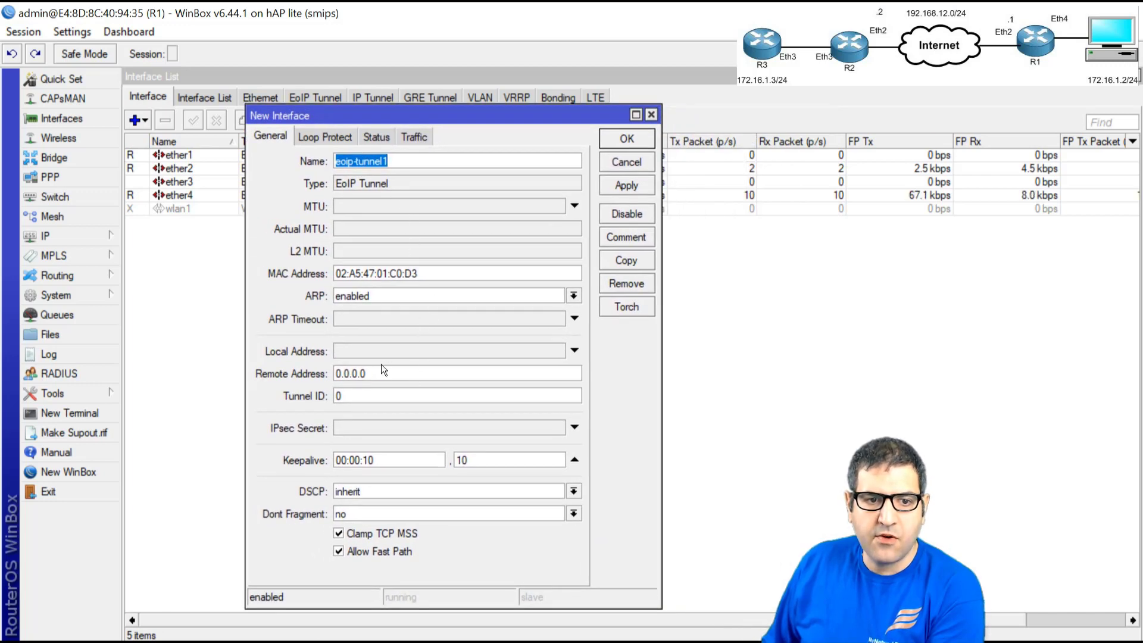
click(368, 351)
text(192.168.12.1)
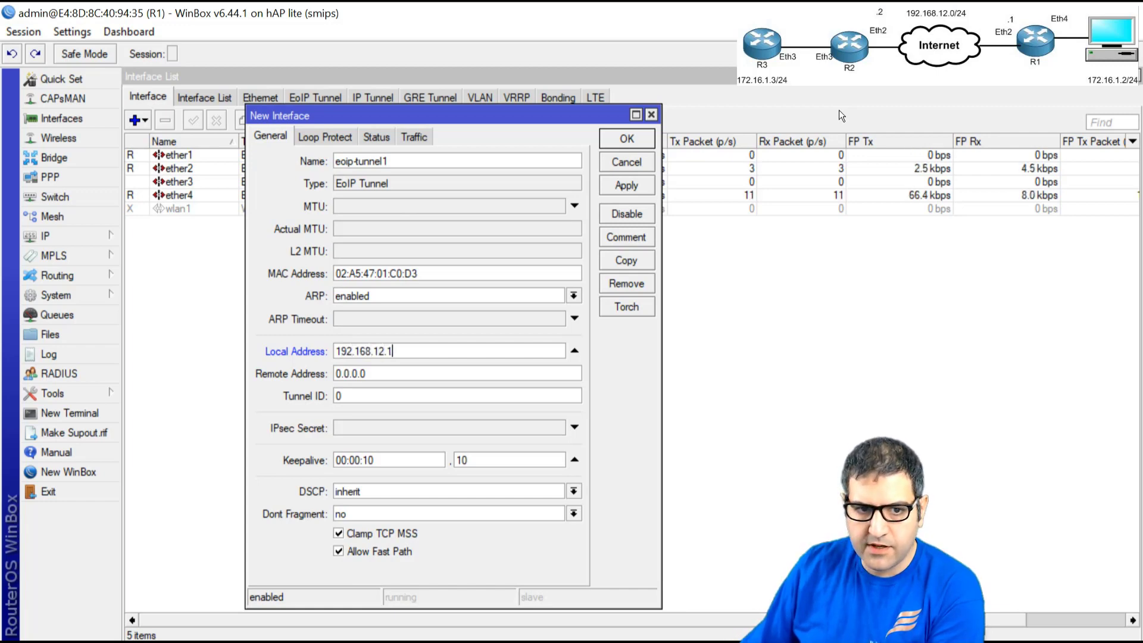
key(Tab)
text(192.168)
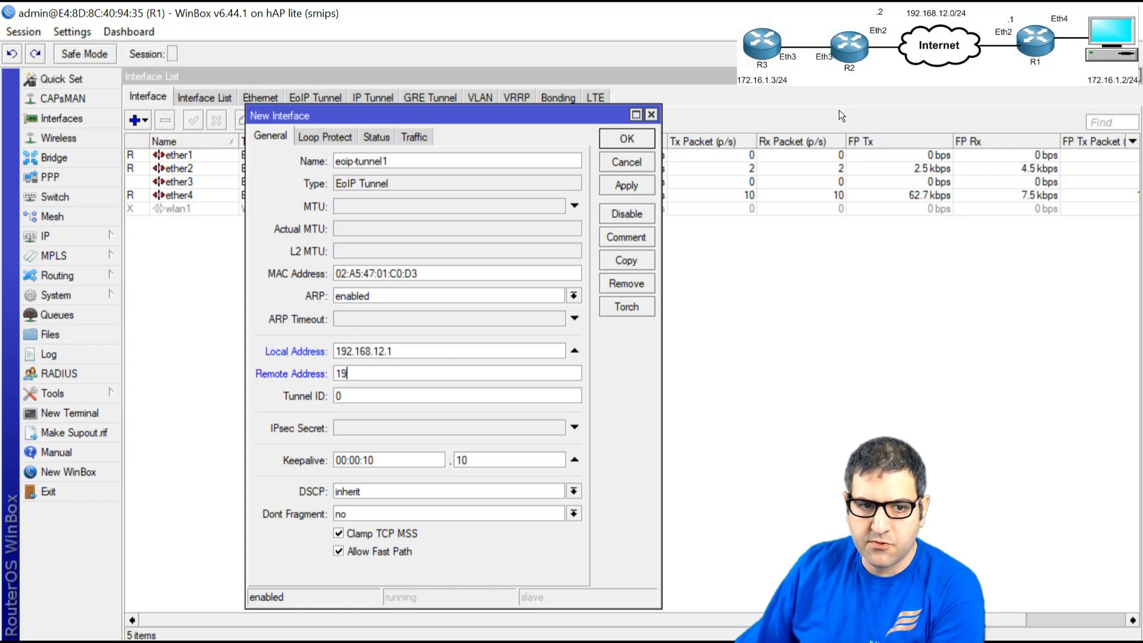
text(.12.2)
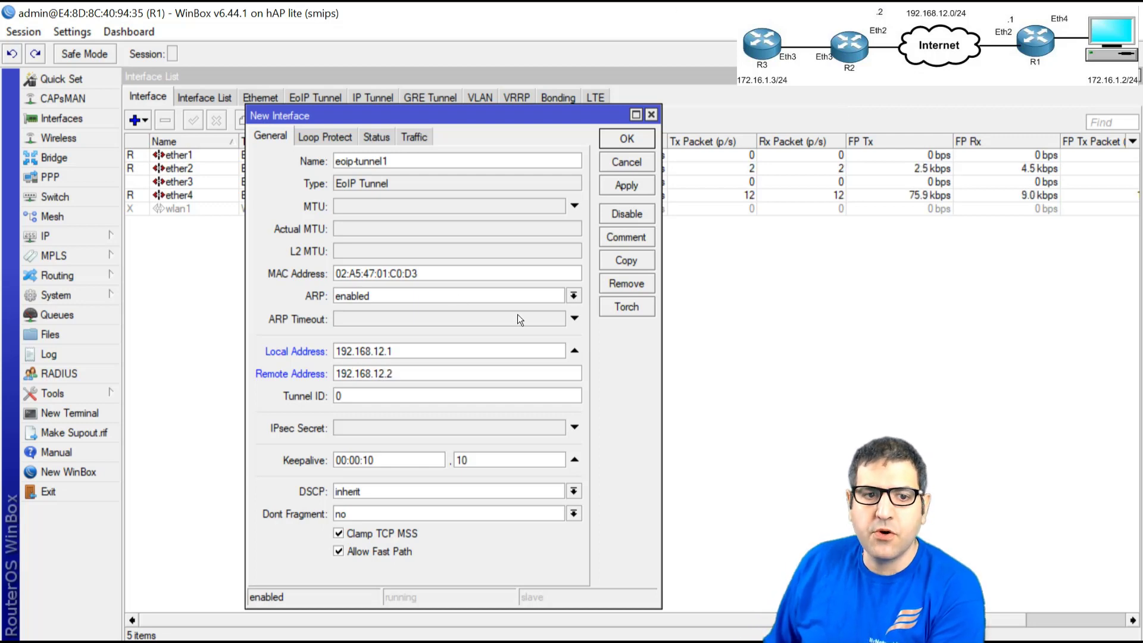
- Set the EoIP tunnel ID to 7
double_click(412, 351)
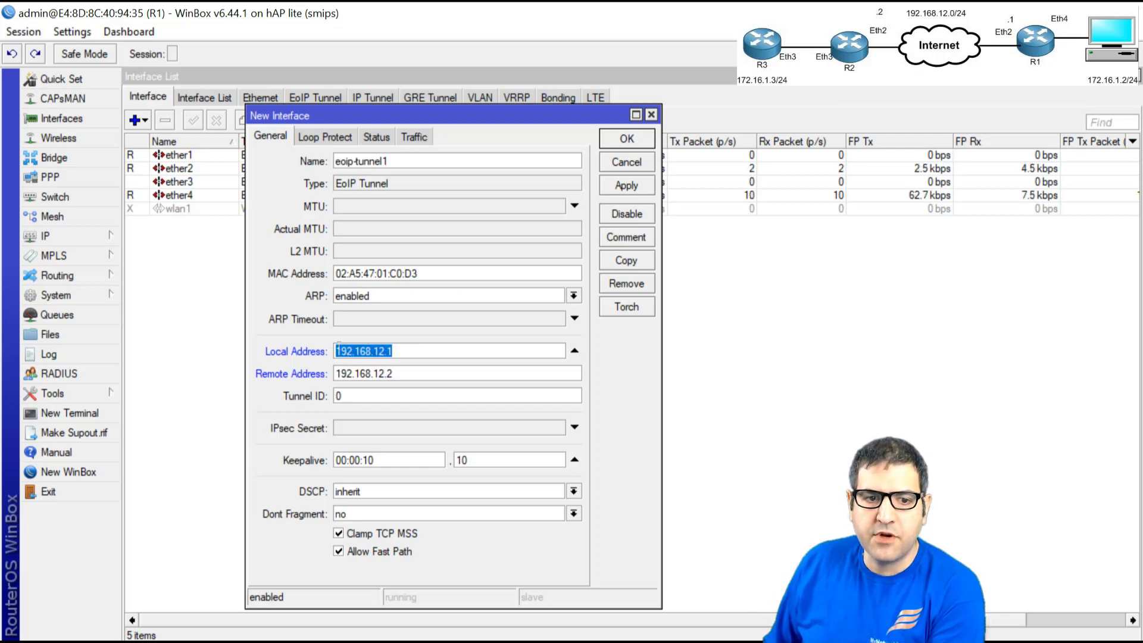
click(431, 352)
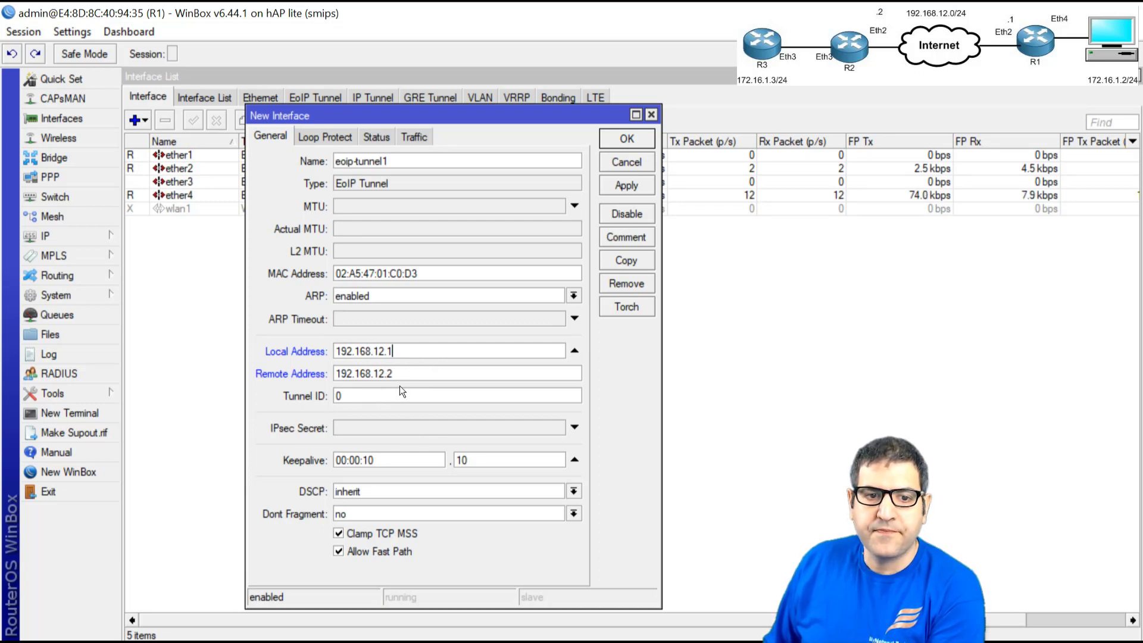
double_click(377, 403)
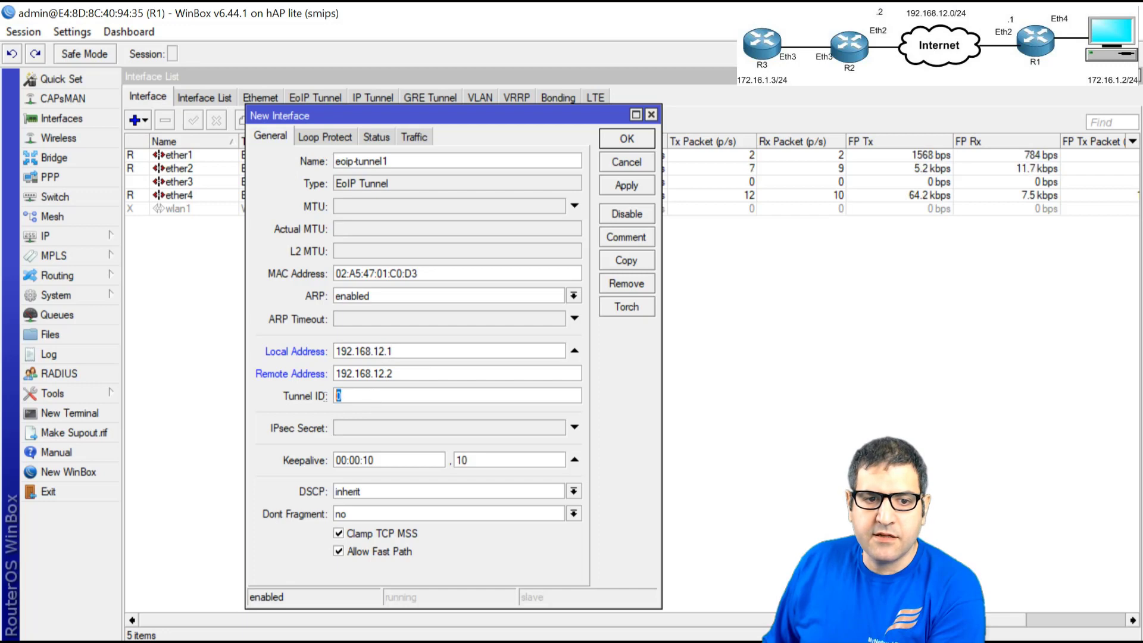
text(7)
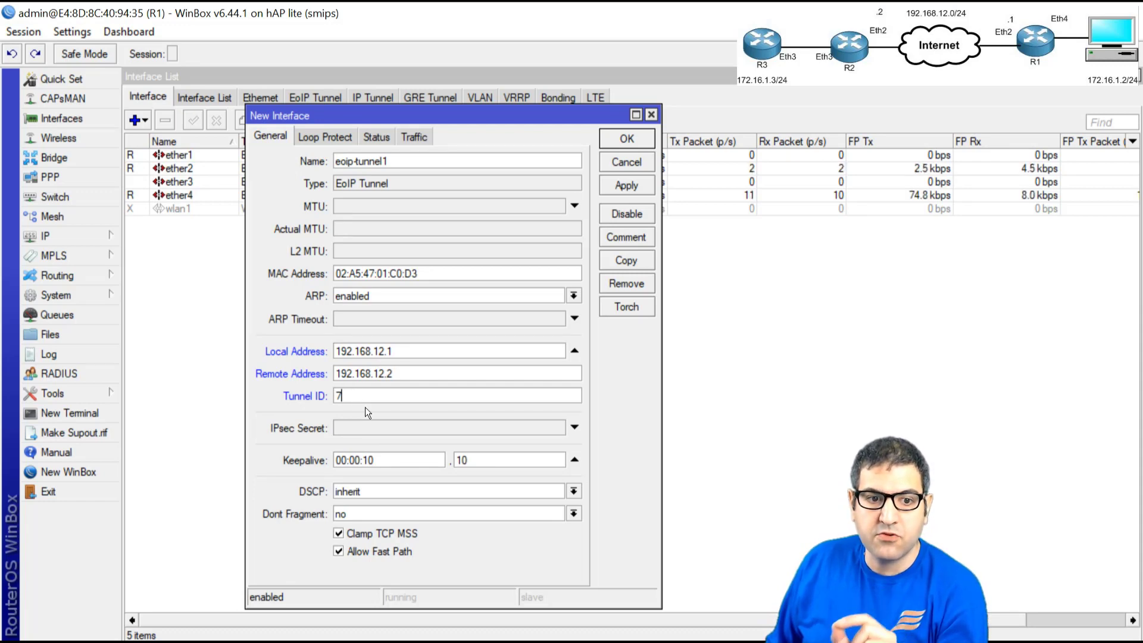
double_click(338, 396)
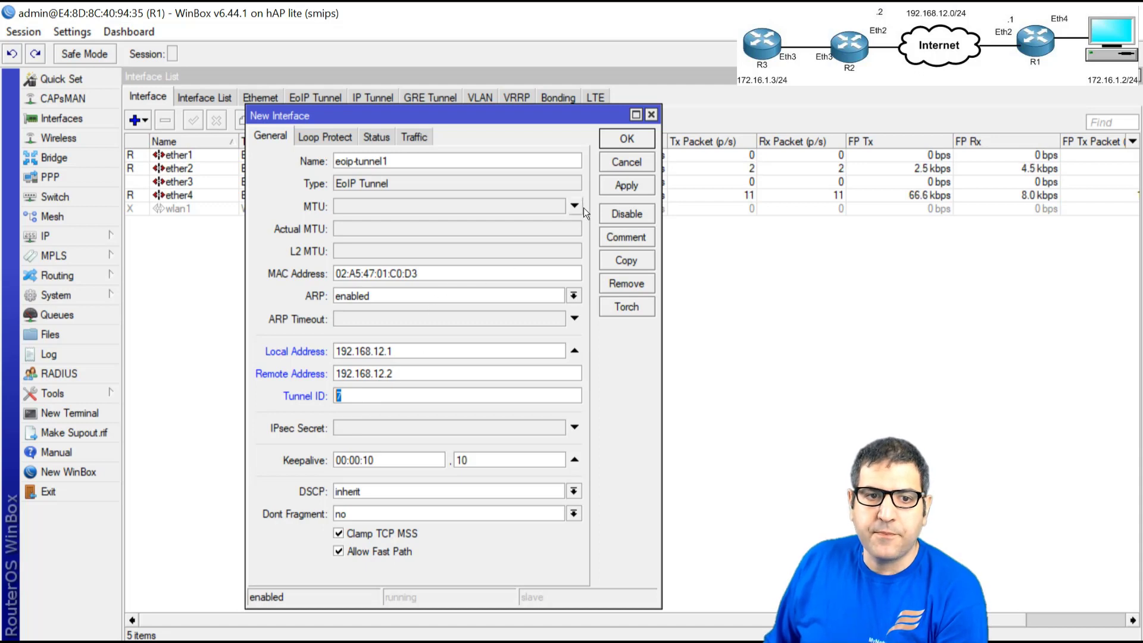
- Apply eoip-tunnel1 on R1, set its MTU to 1500, apply again and confirm with OK
click(637, 186)
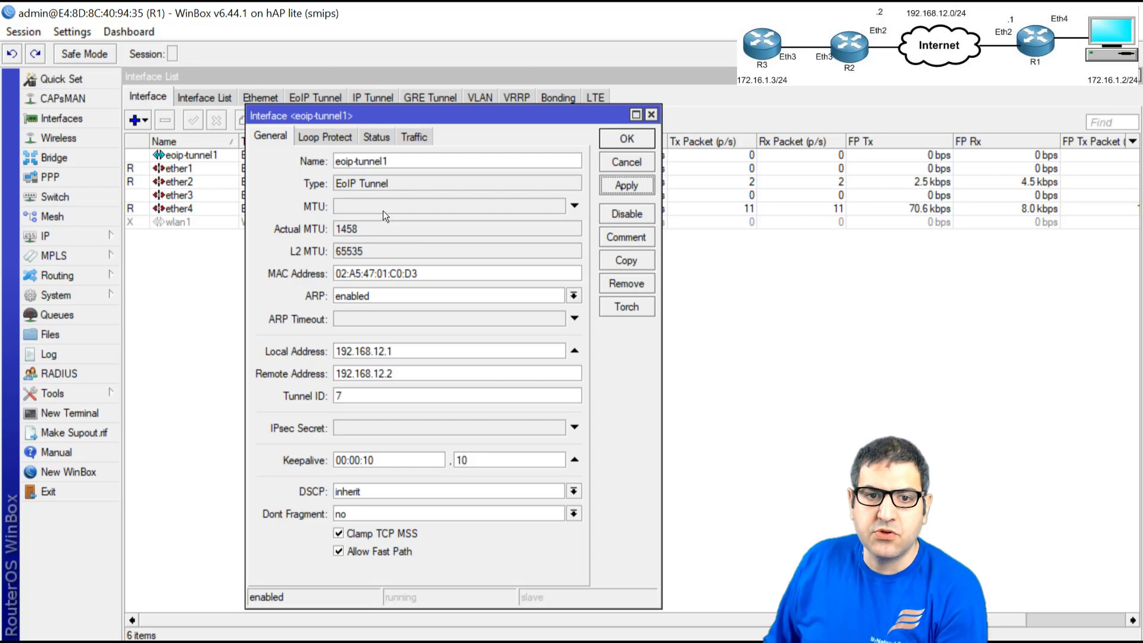
click(367, 207)
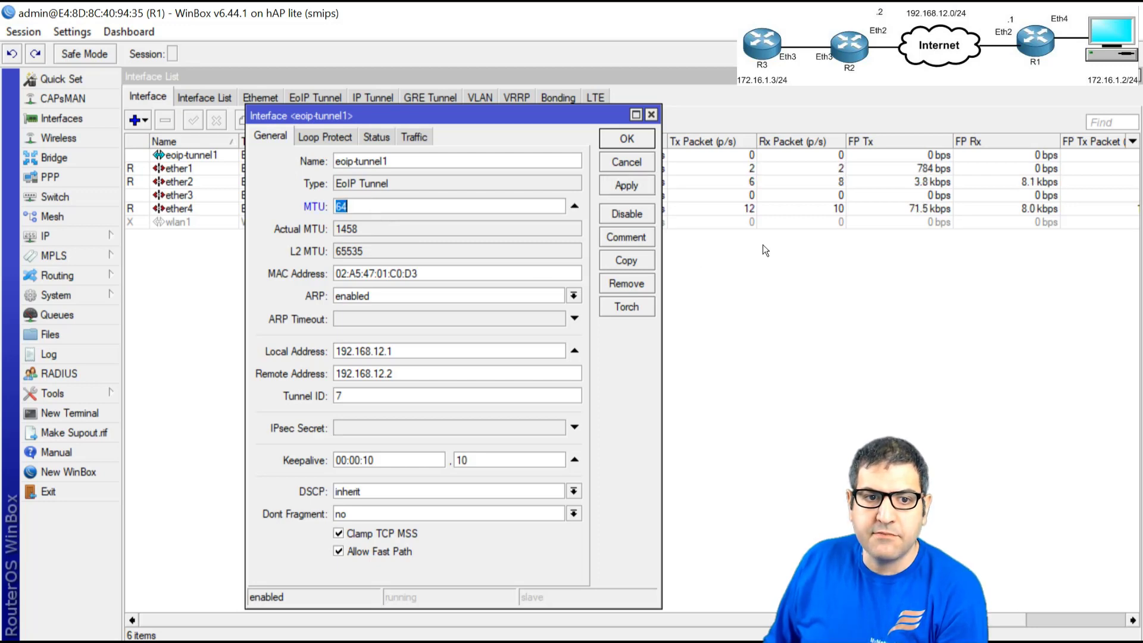
text(1500)
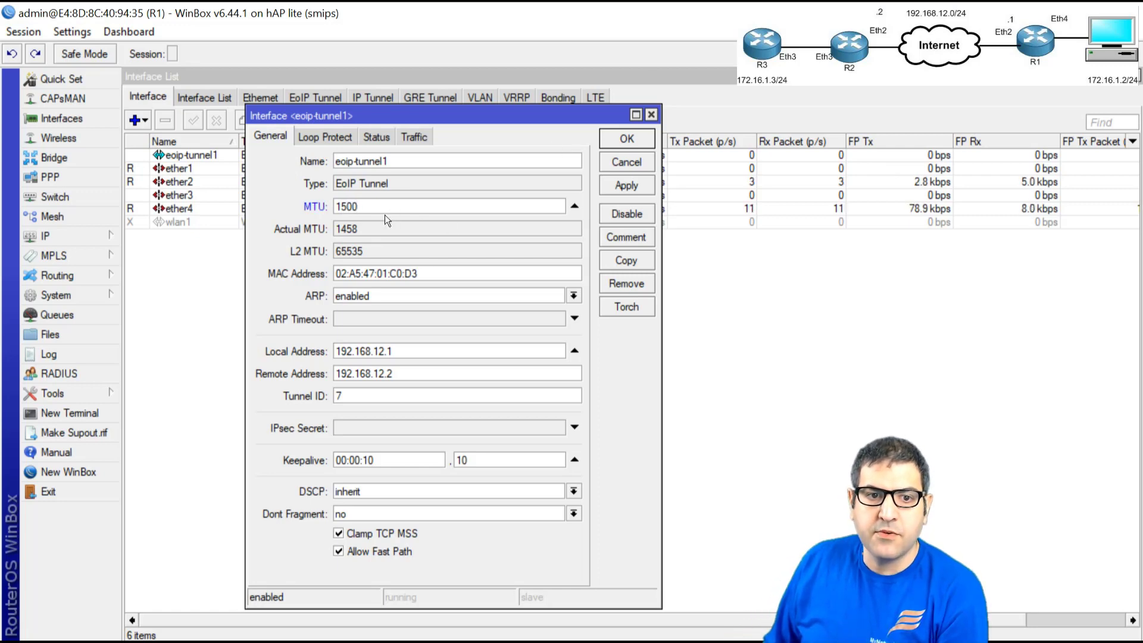
double_click(347, 206)
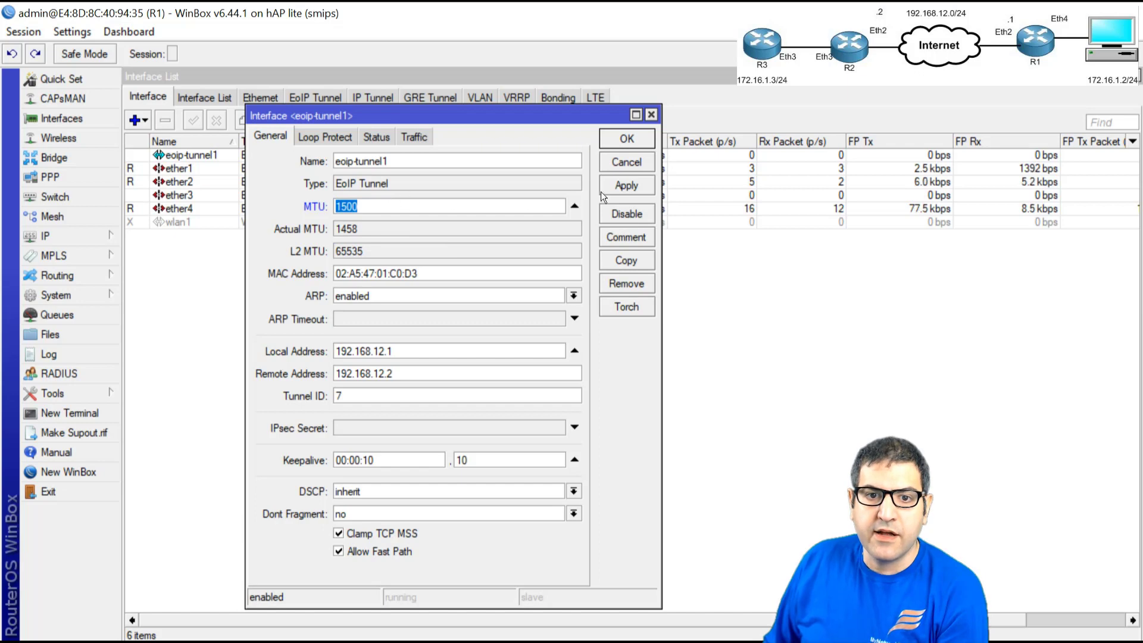
click(622, 187)
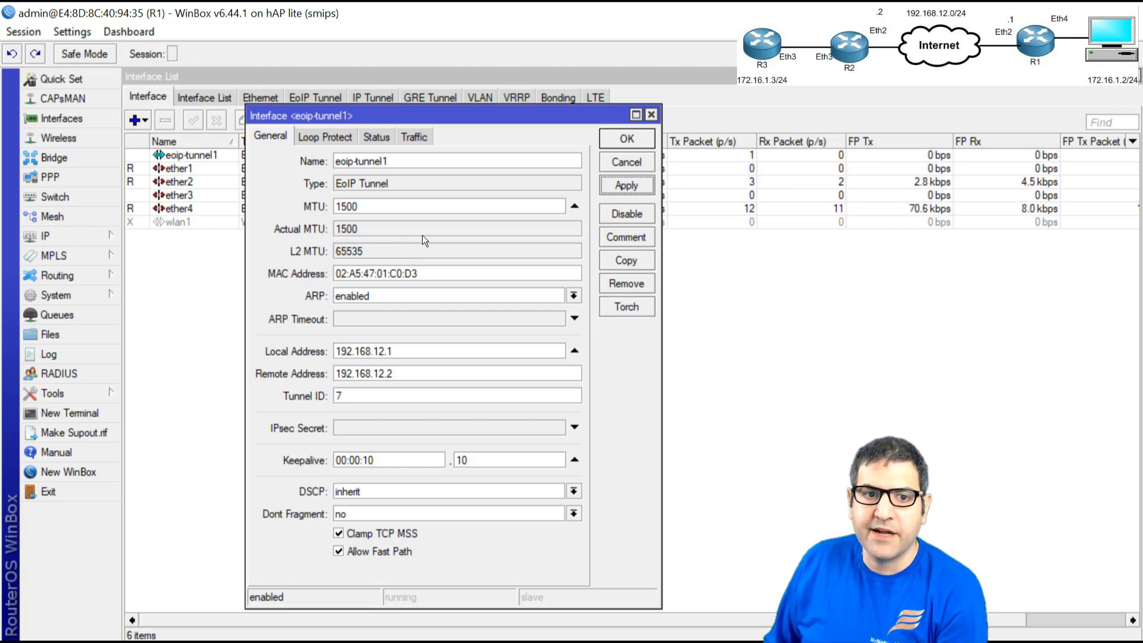
double_click(357, 206)
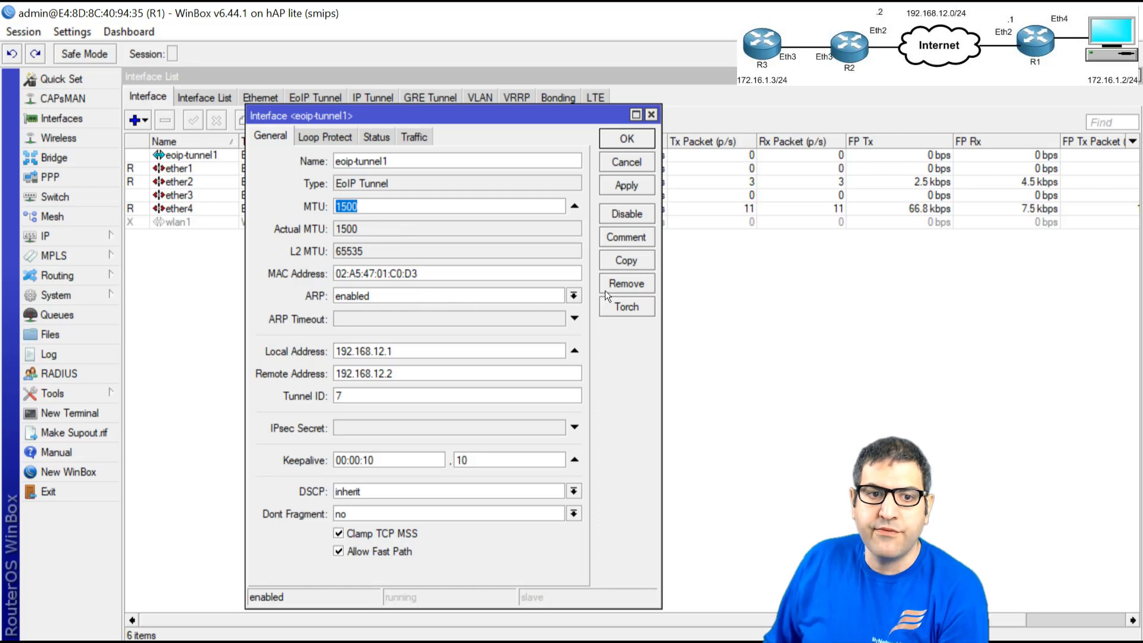
click(626, 138)
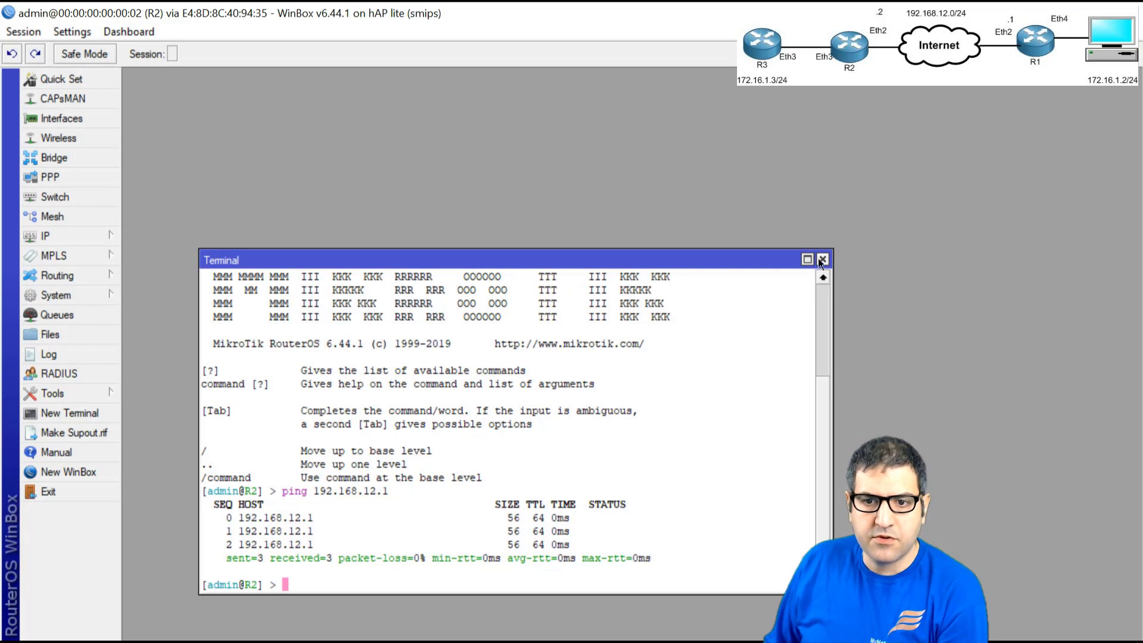
- Close R2's terminal and start a new EoIP tunnel interface from its Interfaces list
click(822, 259)
click(60, 121)
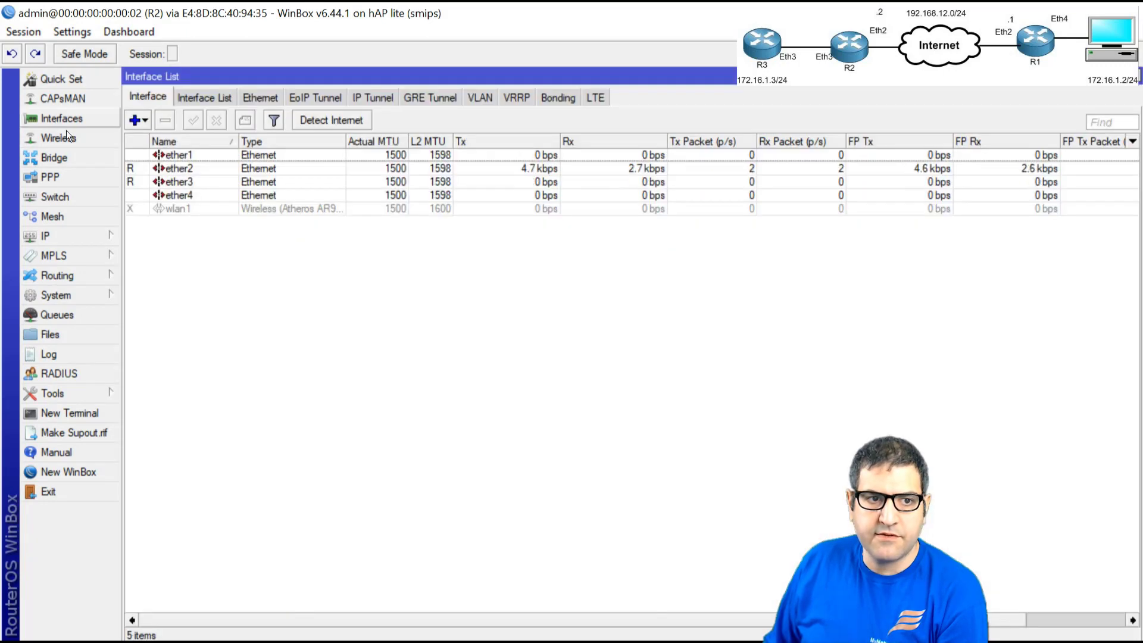
click(142, 118)
click(191, 99)
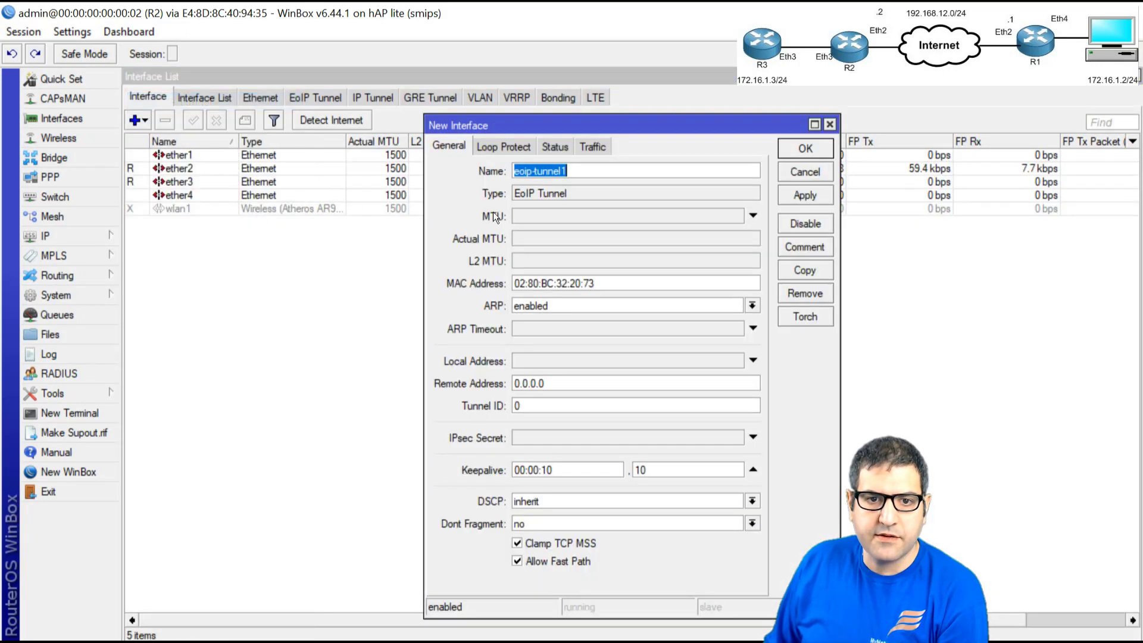
drag(544, 132, 319, 89)
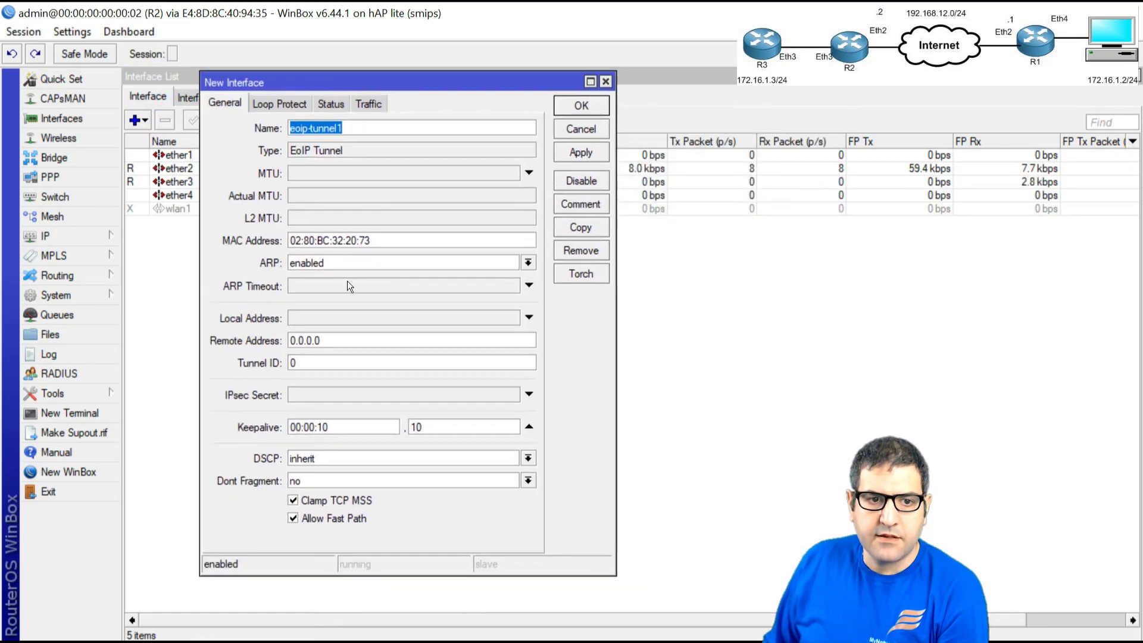
- Set R2's tunnel to local 192.168.12.2, remote 192.168.12.1 and tunnel ID 7
click(316, 313)
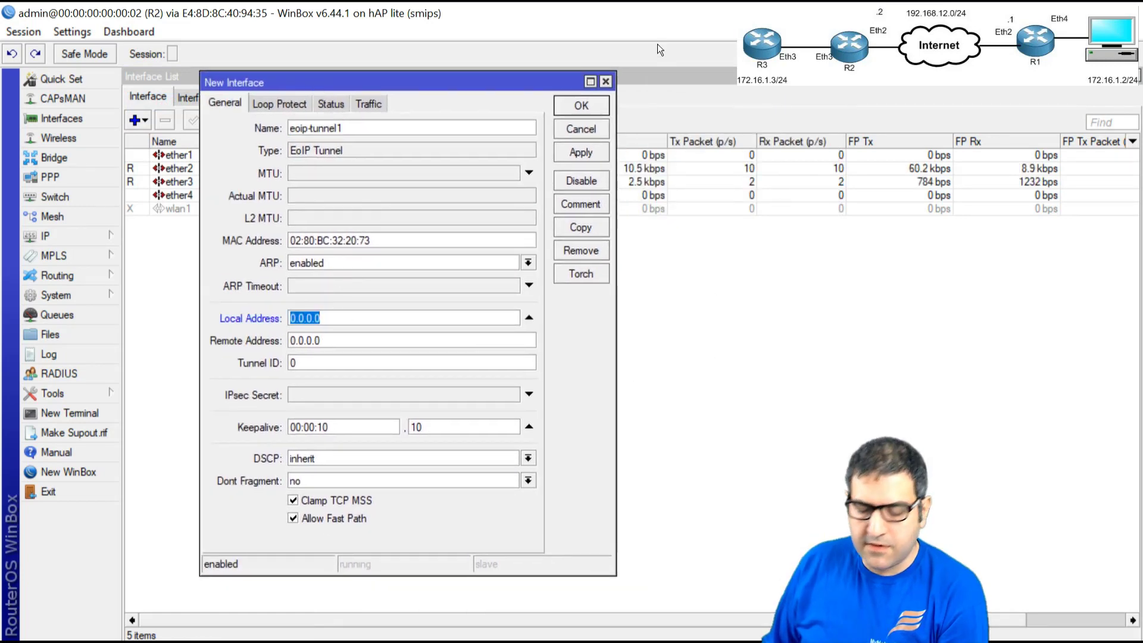
text(192.168.)
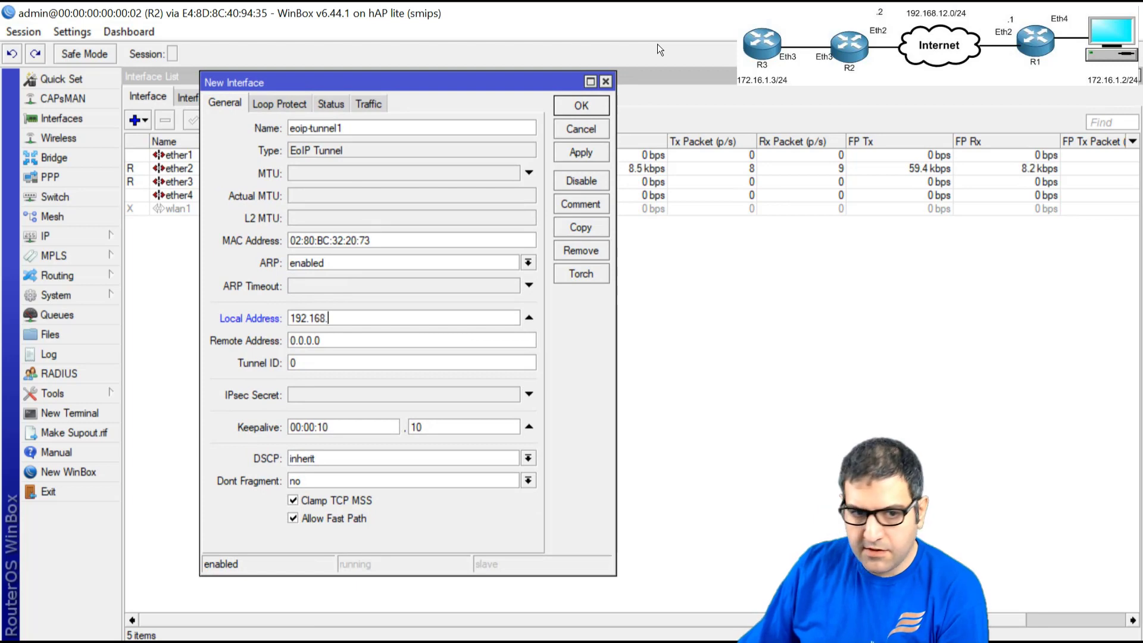
text(12.2)
key(Tab)
text(192.168.12.1)
key(Tab)
text(7)
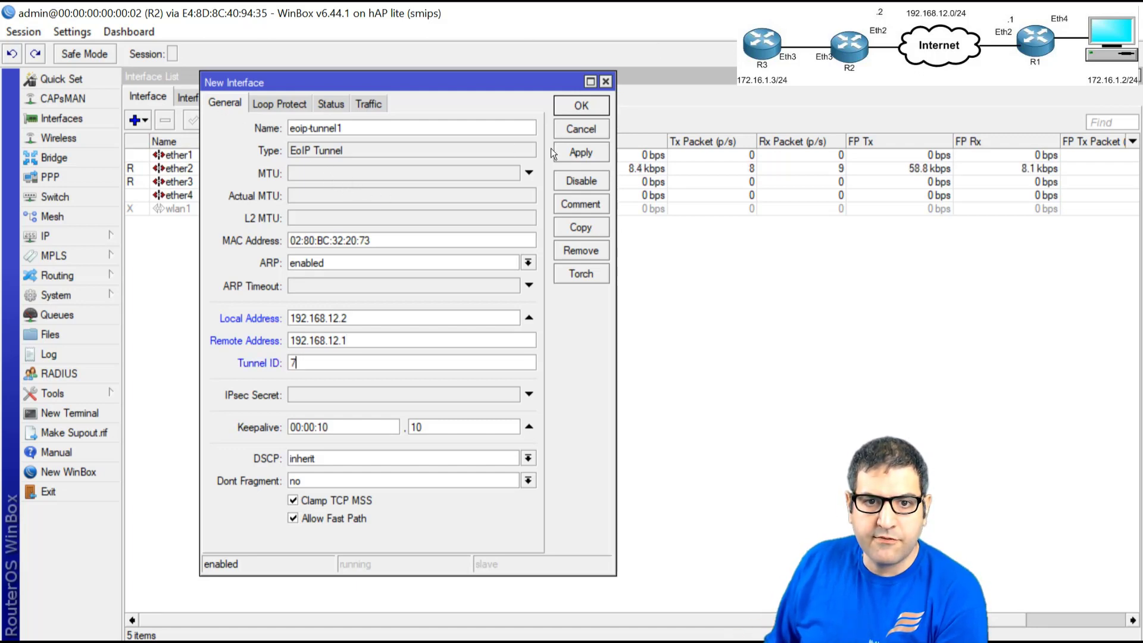
- Create R2's tunnel with MTU 1500, tick off lab step 3, and go to the EOIP Tunnel page
click(582, 148)
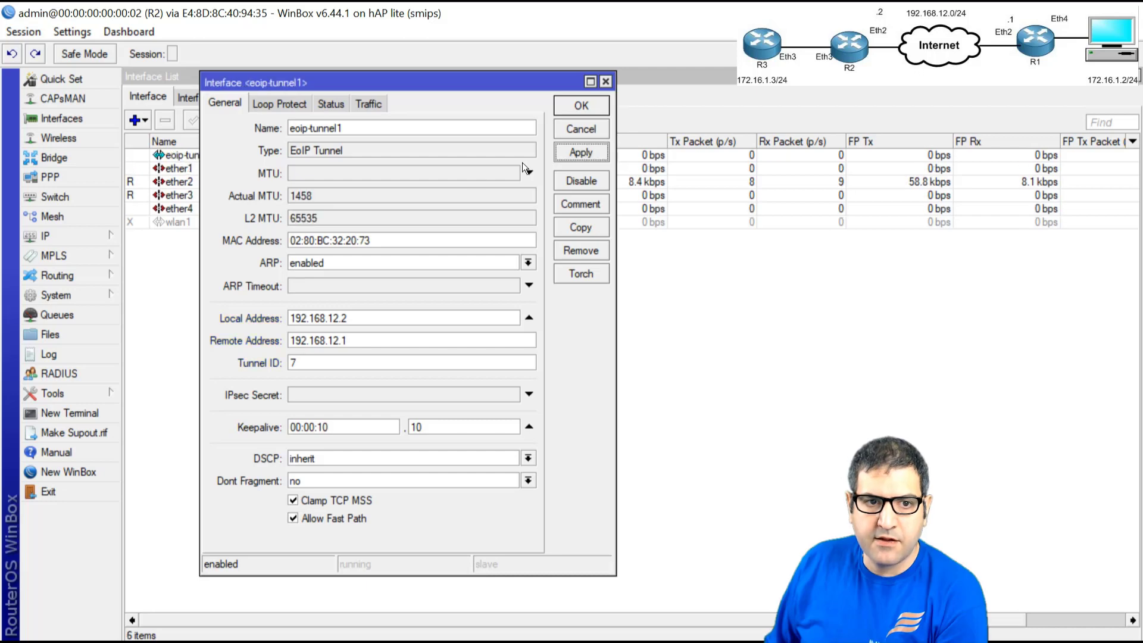
click(320, 173)
text(15)
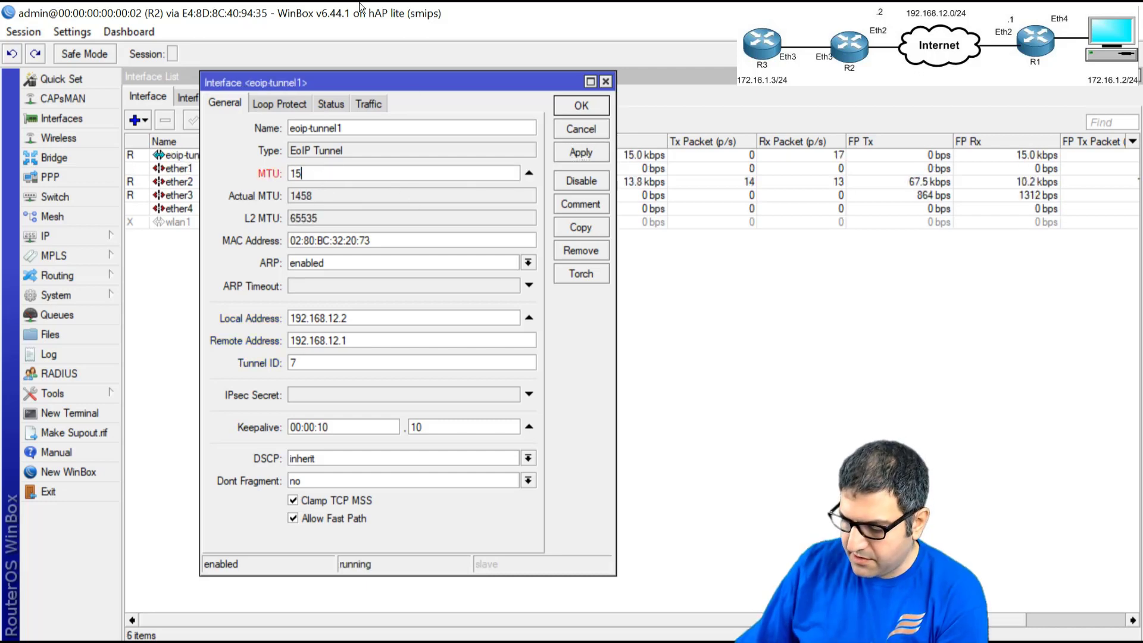
text(00)
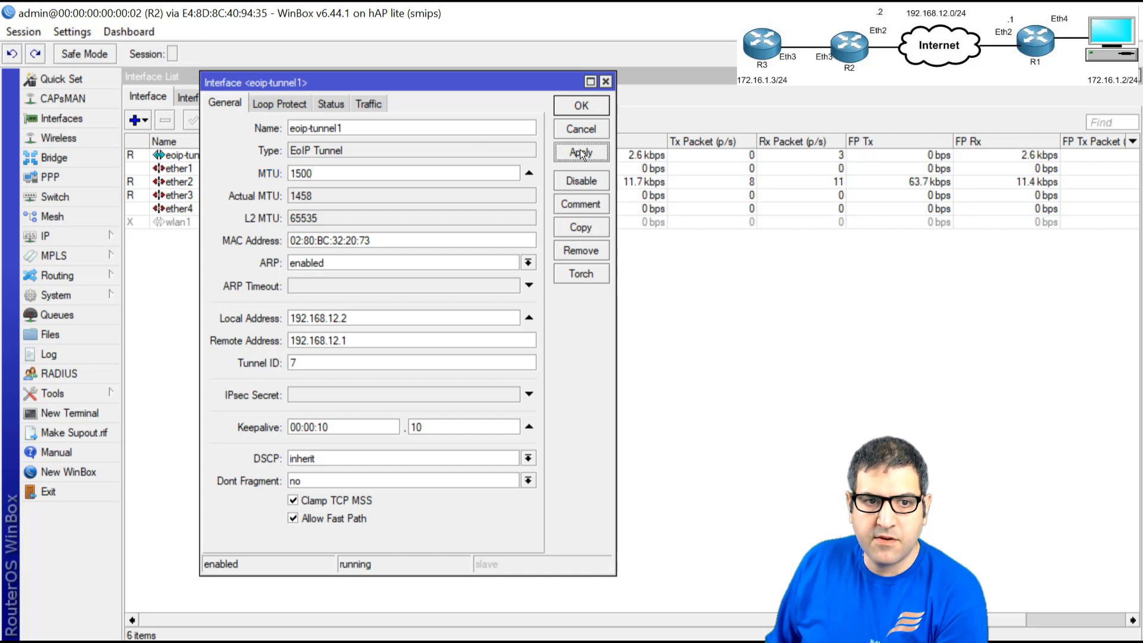
click(579, 150)
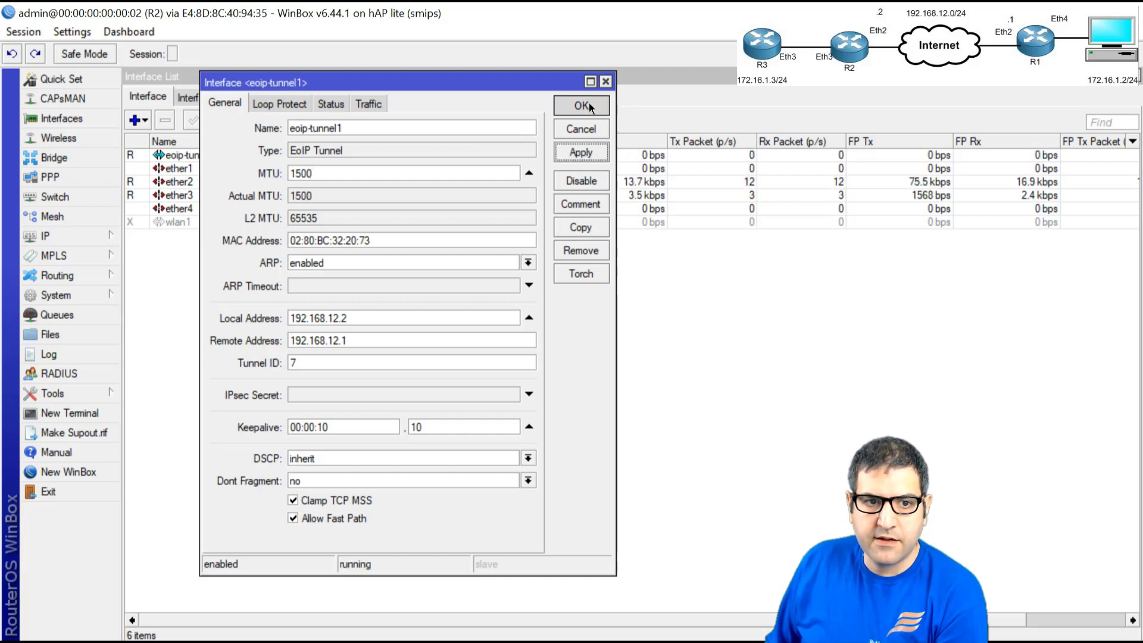
click(588, 105)
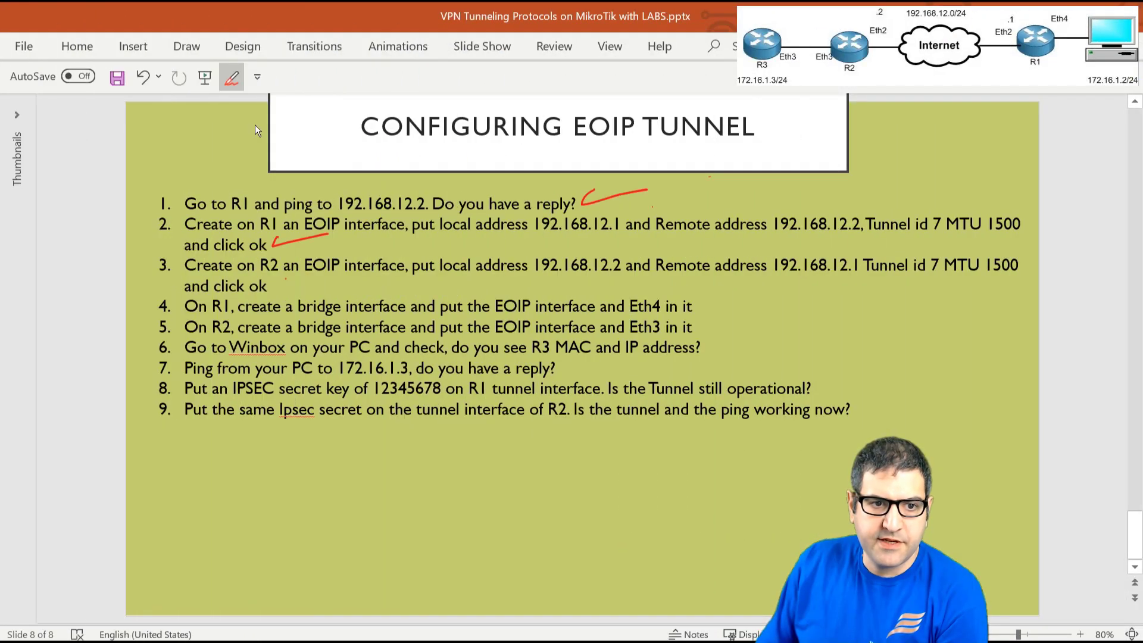
drag(285, 278, 318, 281)
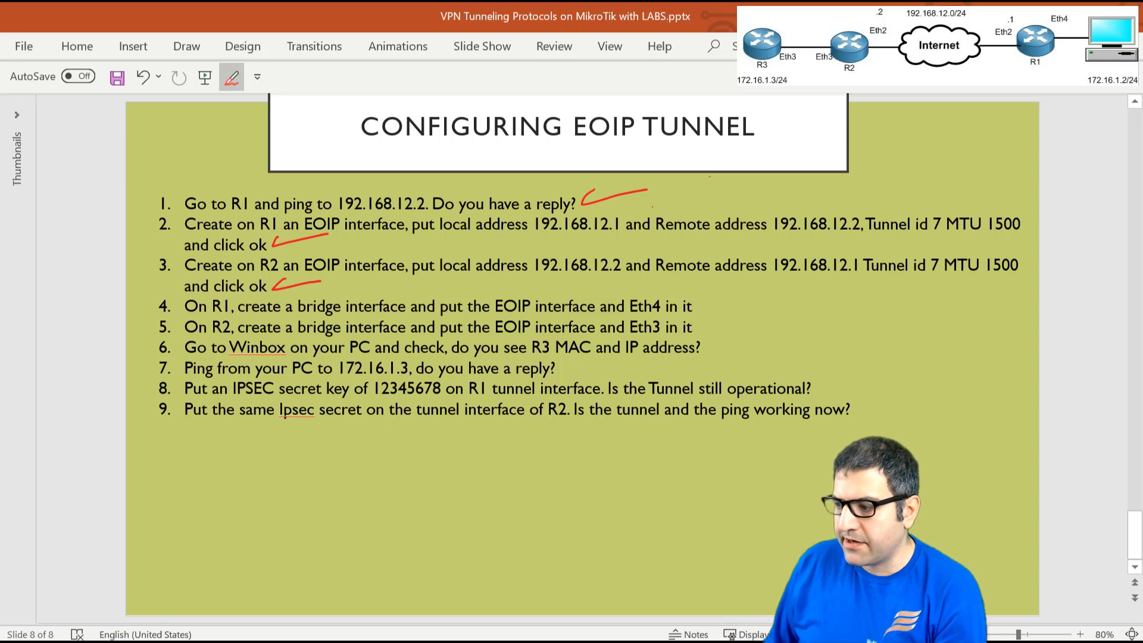
key(alt+Tab)
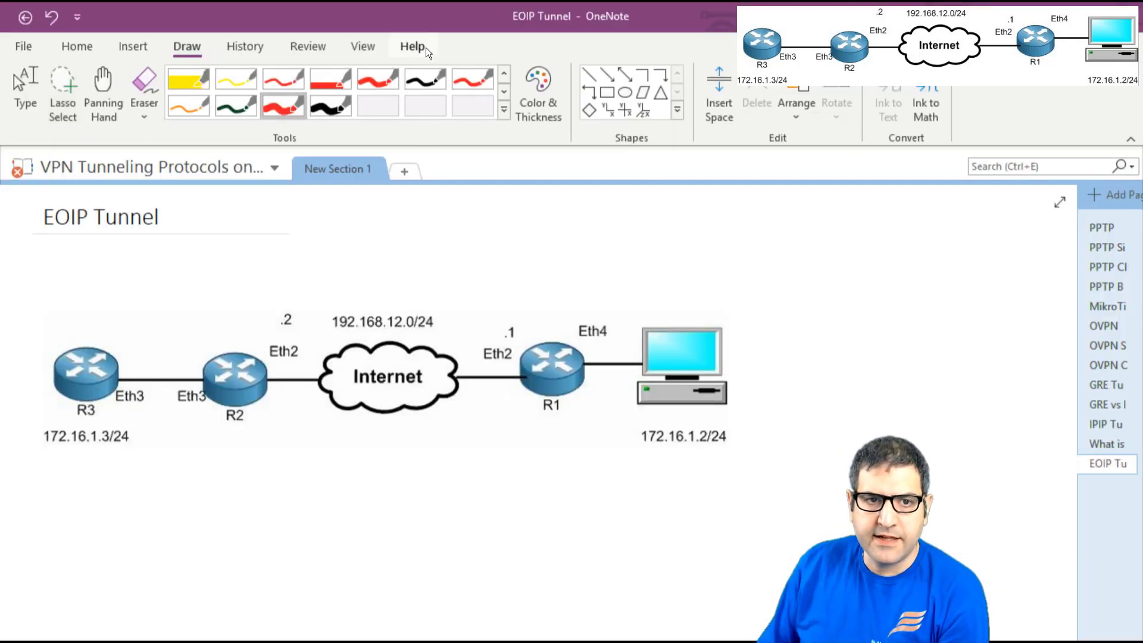
- Mark the PC, R1's Eth2/Eth4 and R2's .2/Eth3 ports in red, and arrow R3 to the PC
mouse_move(705, 285)
mouse_down()
mouse_move(697, 314)
mouse_move(717, 301)
mouse_up()
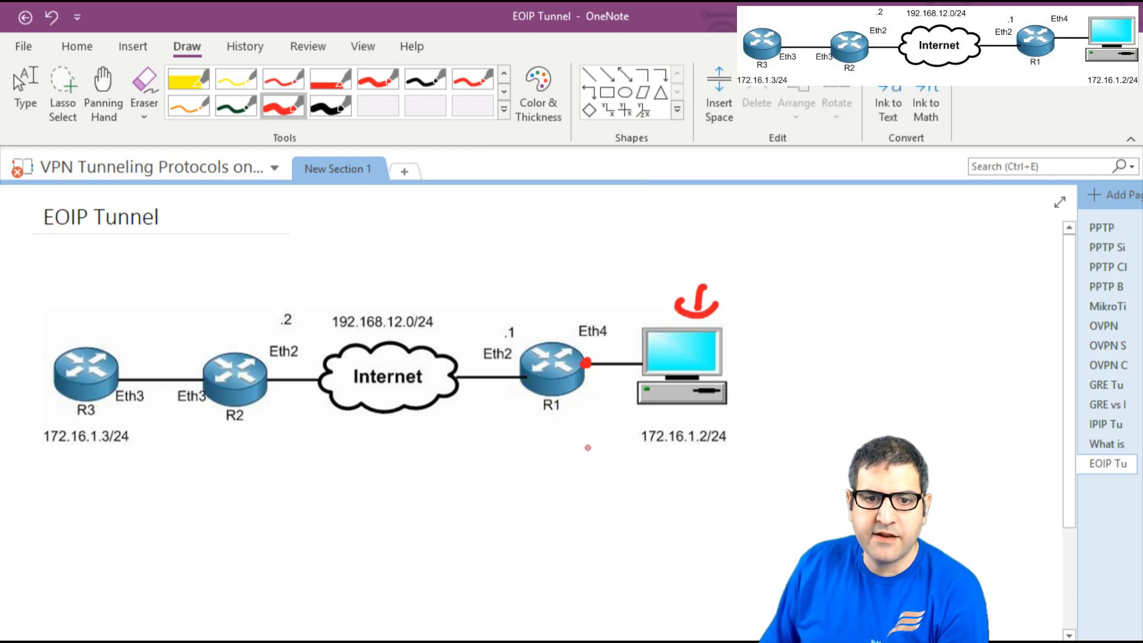
mouse_move(508, 387)
mouse_down()
mouse_move(502, 401)
mouse_move(528, 388)
mouse_up()
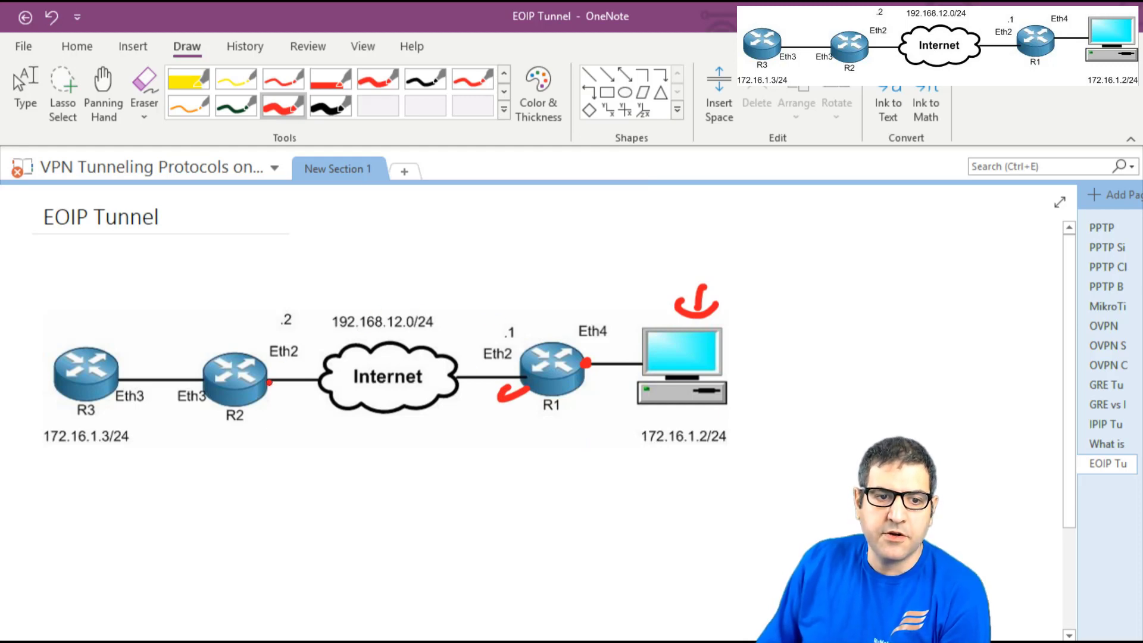
mouse_move(260, 329)
mouse_down()
mouse_move(264, 339)
mouse_move(280, 320)
mouse_up()
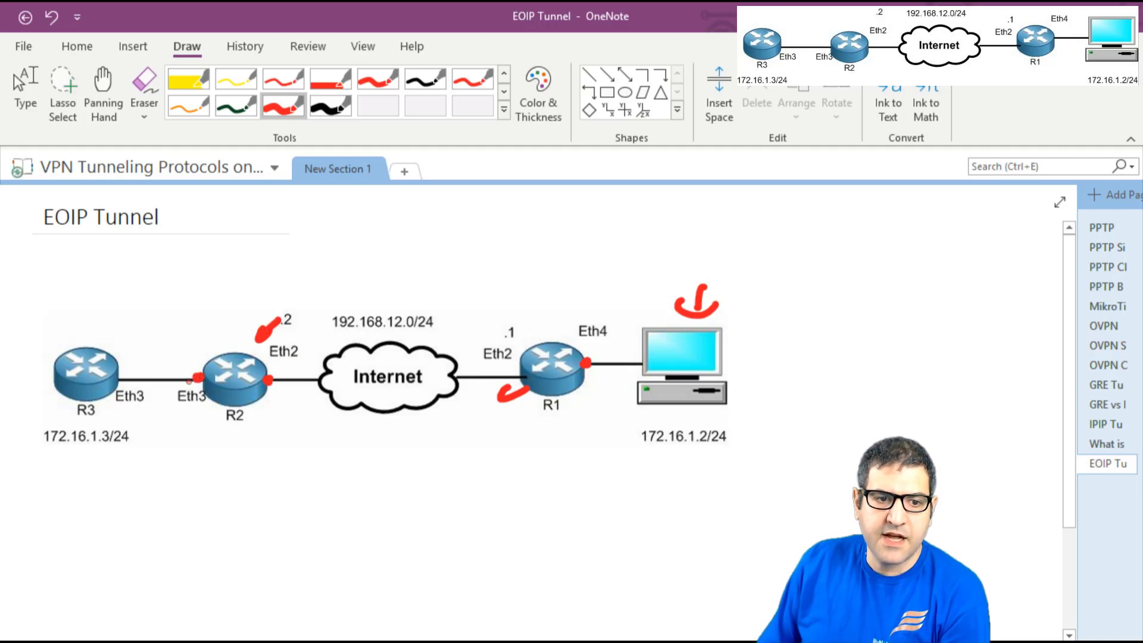
drag(181, 341, 202, 359)
drag(180, 353, 211, 356)
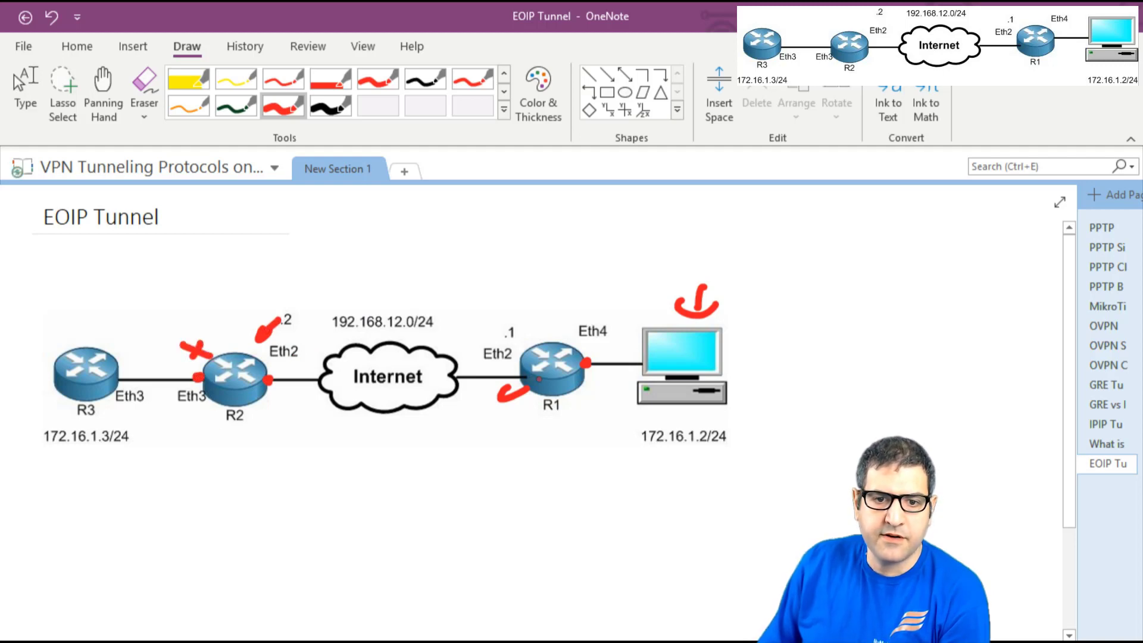
mouse_move(612, 373)
mouse_down()
mouse_move(591, 389)
mouse_move(611, 392)
mouse_up()
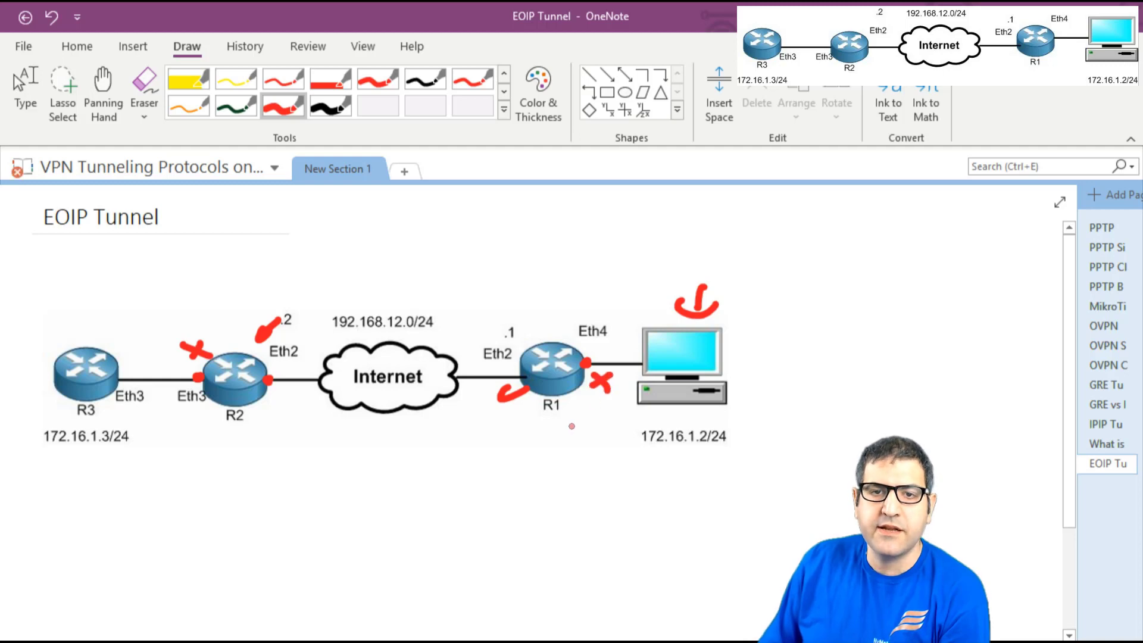
mouse_move(78, 450)
mouse_down()
mouse_move(308, 505)
mouse_move(632, 448)
mouse_move(636, 457)
mouse_up()
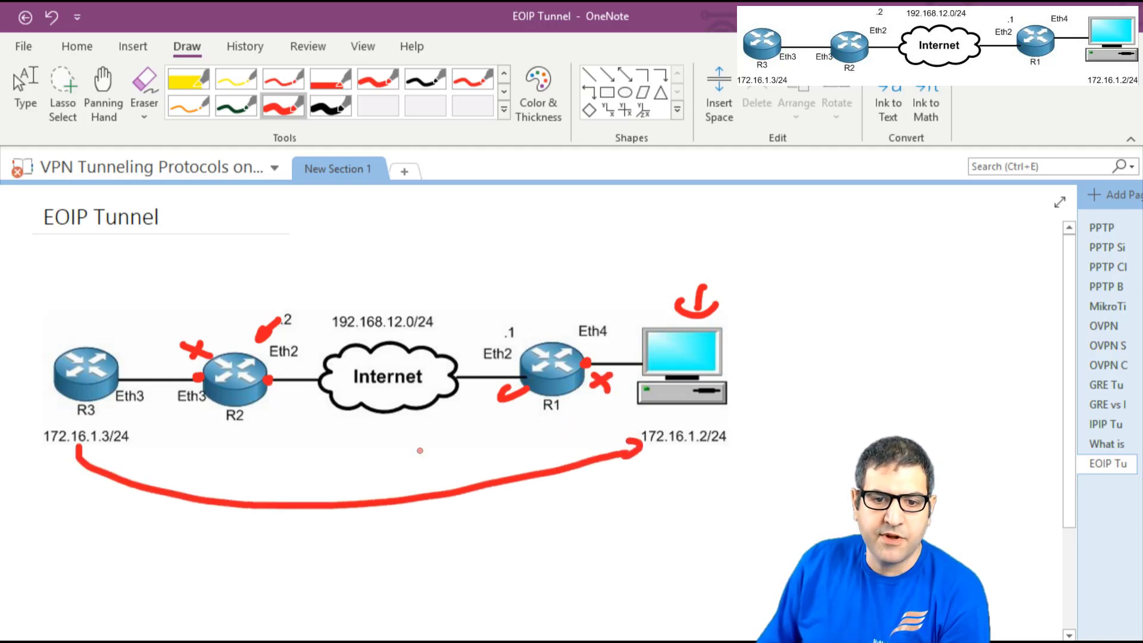
drag(73, 457, 100, 451)
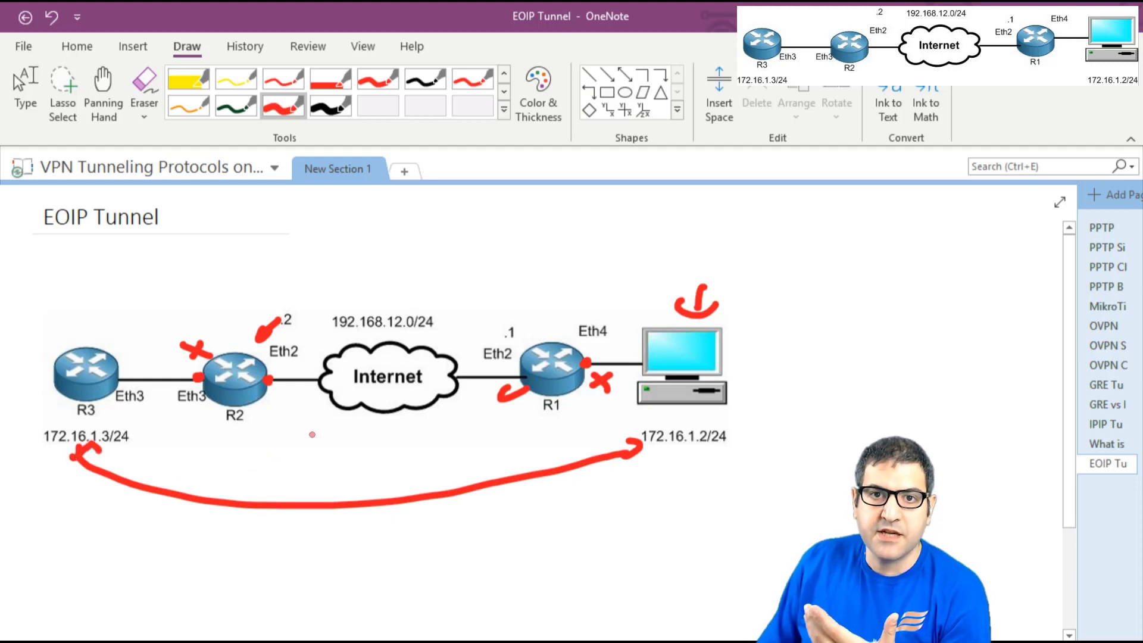
- Write "BR {" in black ink above the diagram
click(331, 106)
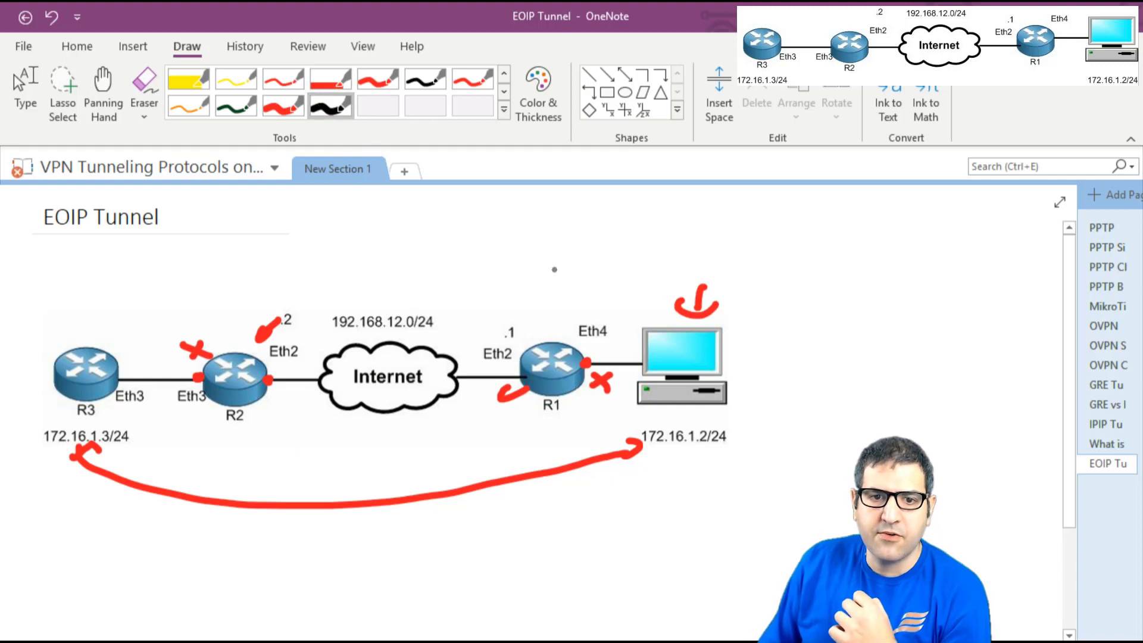
mouse_move(548, 242)
mouse_down()
mouse_move(554, 222)
mouse_move(563, 238)
mouse_move(589, 214)
mouse_move(613, 233)
mouse_up()
mouse_move(640, 201)
mouse_down()
mouse_move(630, 229)
mouse_move(640, 263)
mouse_up()
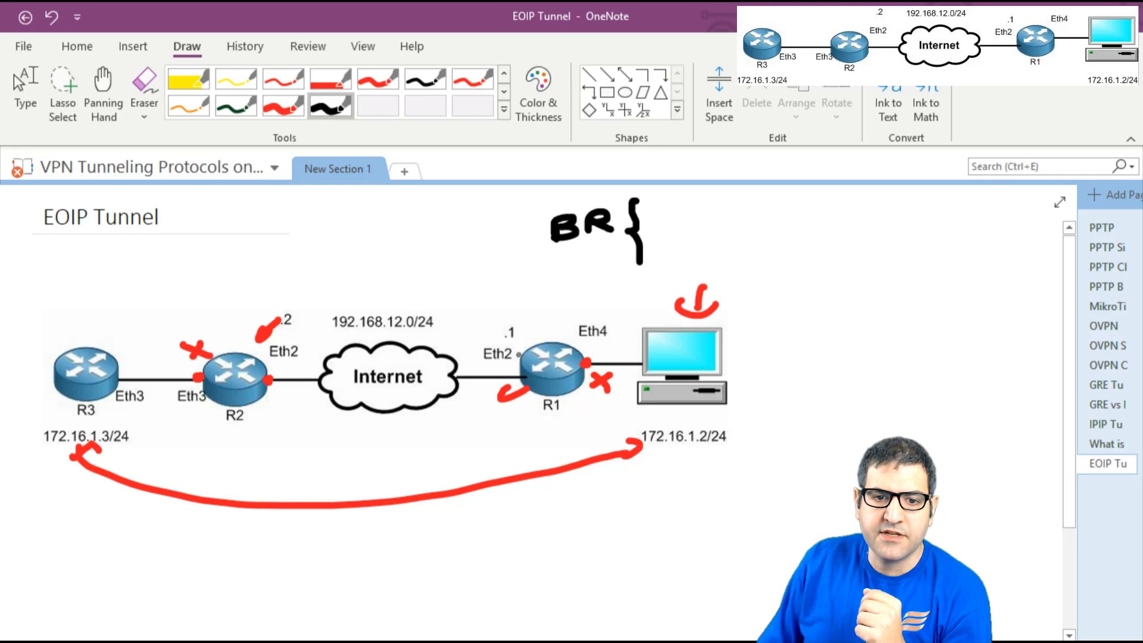
- Draw the black tunnel arc from R2 to R1 and mark R1's side with dashes and an Eth4 arrow
mouse_move(529, 346)
mouse_down()
mouse_move(456, 298)
mouse_move(314, 317)
mouse_move(264, 360)
mouse_up()
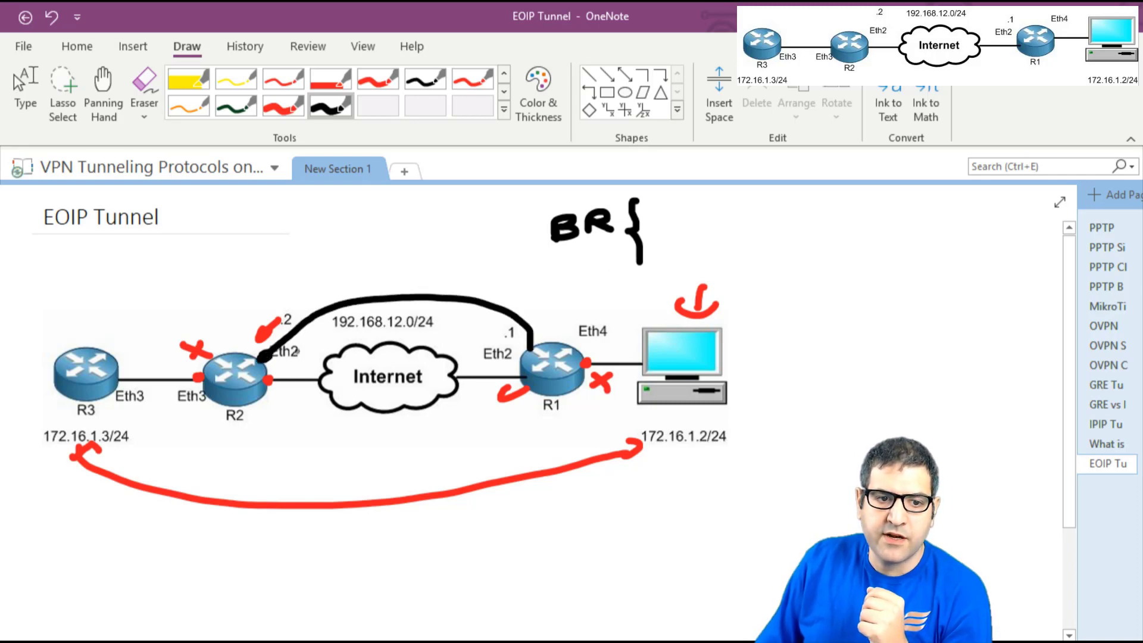
mouse_move(546, 313)
mouse_down()
mouse_move(536, 326)
mouse_move(553, 315)
mouse_up()
drag(644, 211, 685, 206)
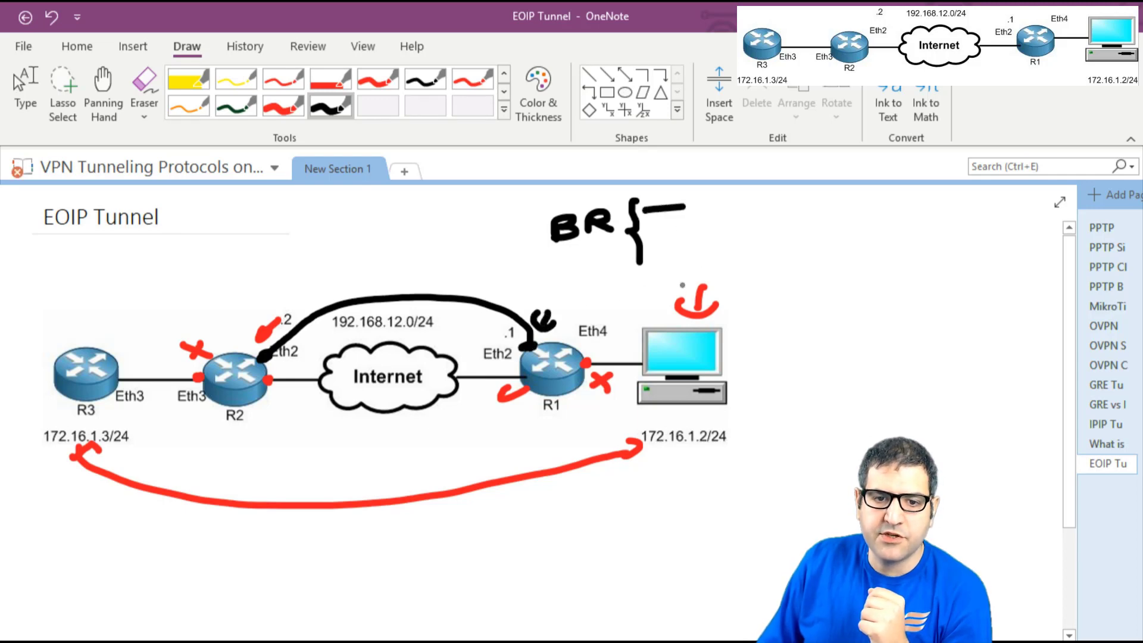
drag(601, 304, 617, 306)
drag(649, 242, 685, 240)
- Write a second BR brace above R2 with dashes and arrows at its .2 and Eth3 ports
mouse_move(213, 239)
mouse_down()
mouse_move(241, 244)
mouse_move(225, 262)
mouse_move(253, 247)
mouse_move(277, 257)
mouse_move(301, 239)
mouse_move(304, 275)
mouse_up()
drag(223, 328, 255, 339)
drag(307, 225, 349, 225)
mouse_move(176, 347)
mouse_down()
mouse_move(177, 364)
mouse_move(189, 354)
mouse_up()
drag(309, 262, 349, 260)
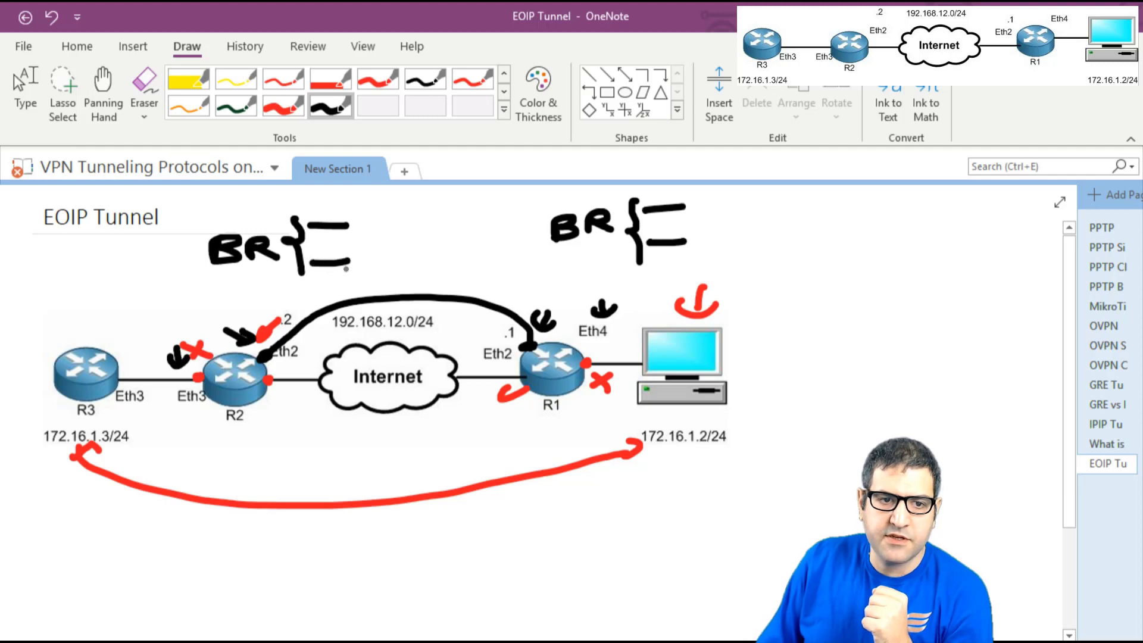
- Loop both routers, the internet and PC together and arrow up at both host addresses
mouse_move(183, 296)
mouse_down()
mouse_move(179, 410)
mouse_move(331, 449)
mouse_move(574, 434)
mouse_move(623, 336)
mouse_move(580, 280)
mouse_move(186, 284)
mouse_move(177, 305)
mouse_up()
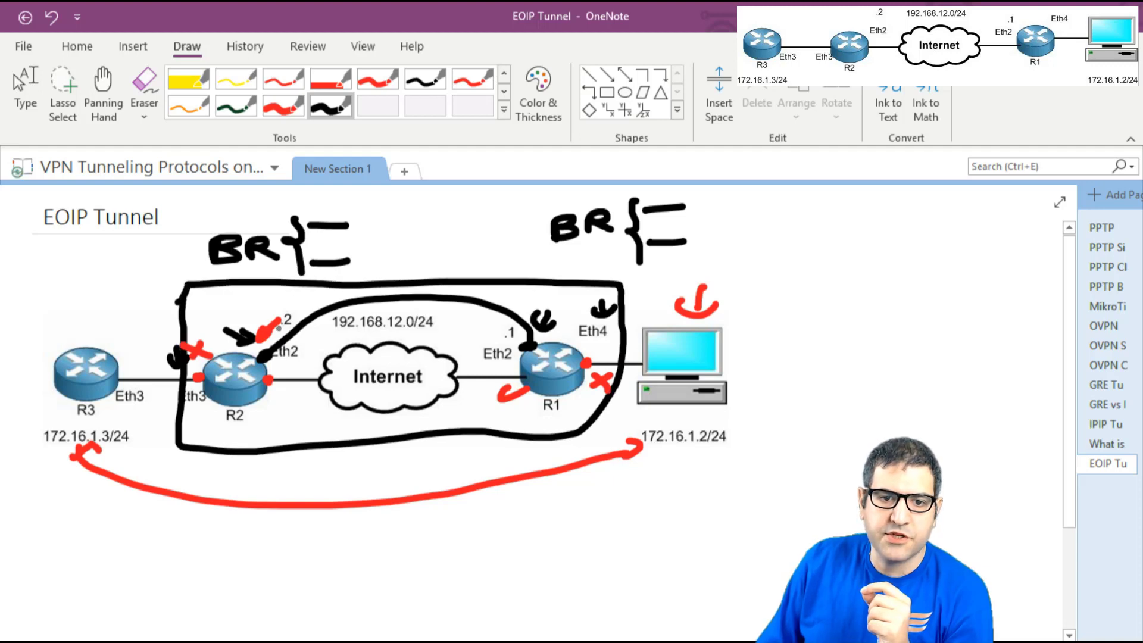
drag(625, 365, 645, 361)
drag(181, 379, 107, 380)
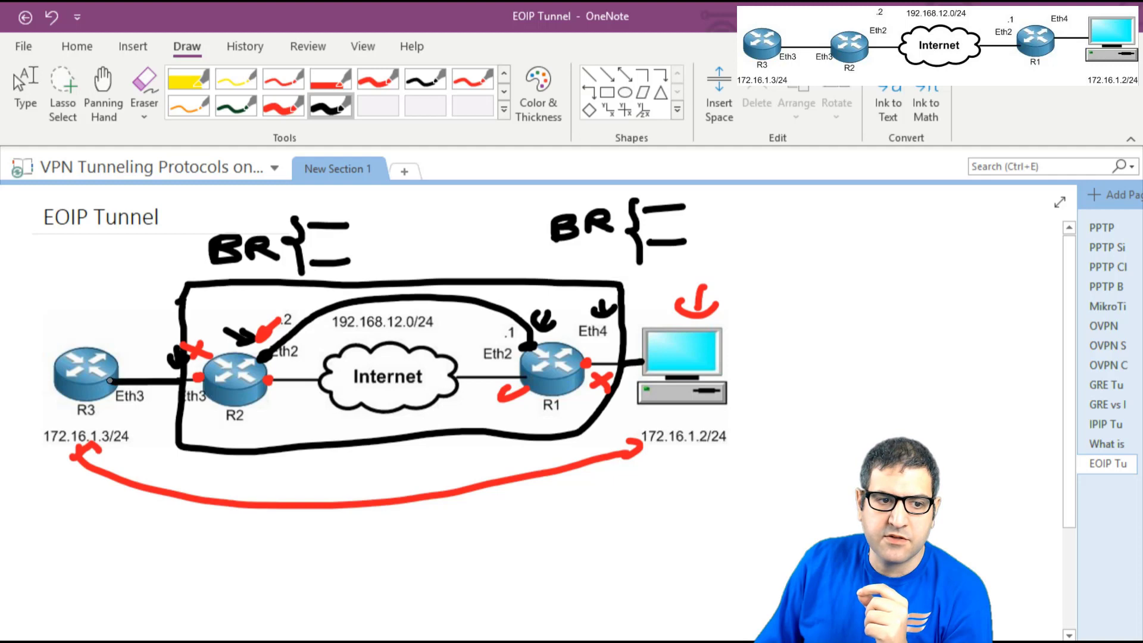
mouse_move(679, 451)
mouse_down()
mouse_move(662, 460)
mouse_move(697, 458)
mouse_up()
drag(98, 473, 53, 462)
drag(27, 485, 81, 474)
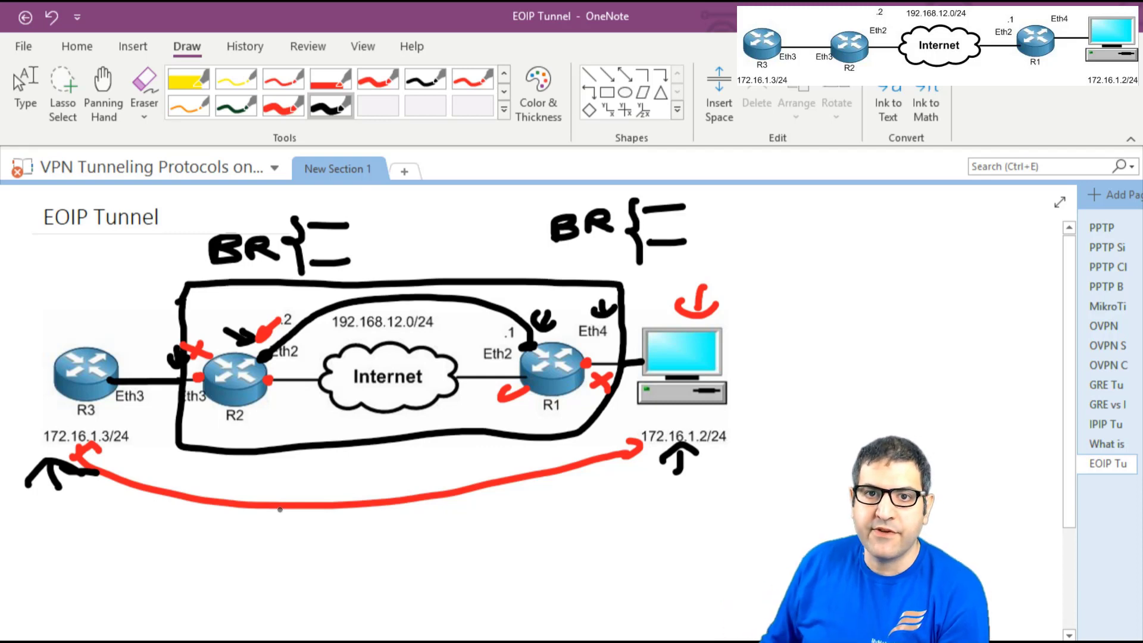
click(14, 74)
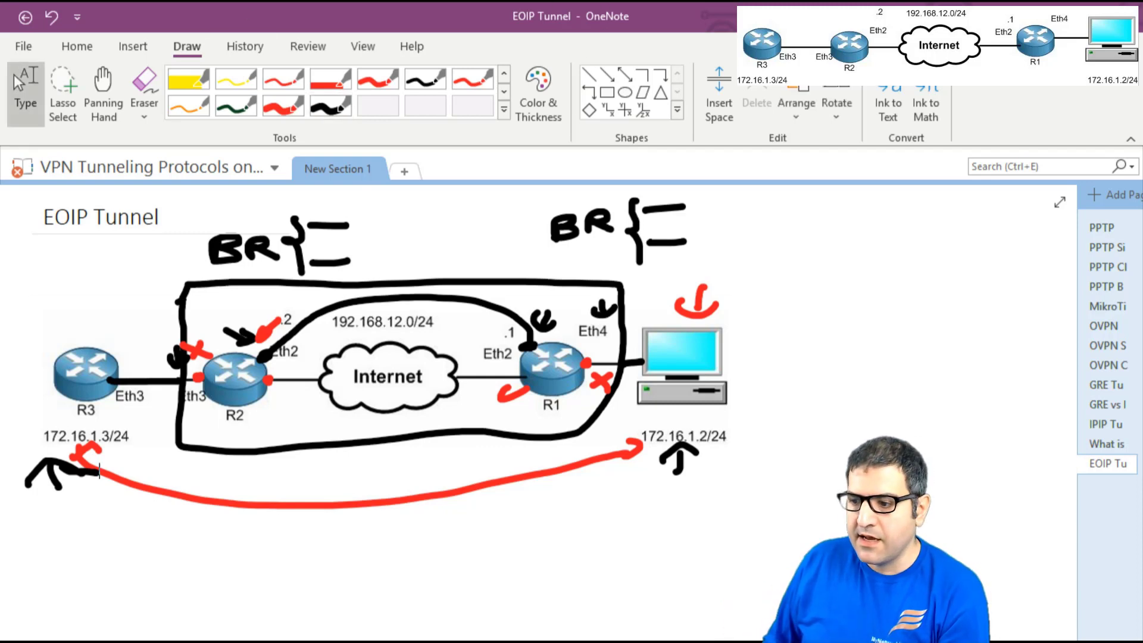
- Launch a new WinBox login window and list neighbor routers to locate R1
key(alt+Tab)
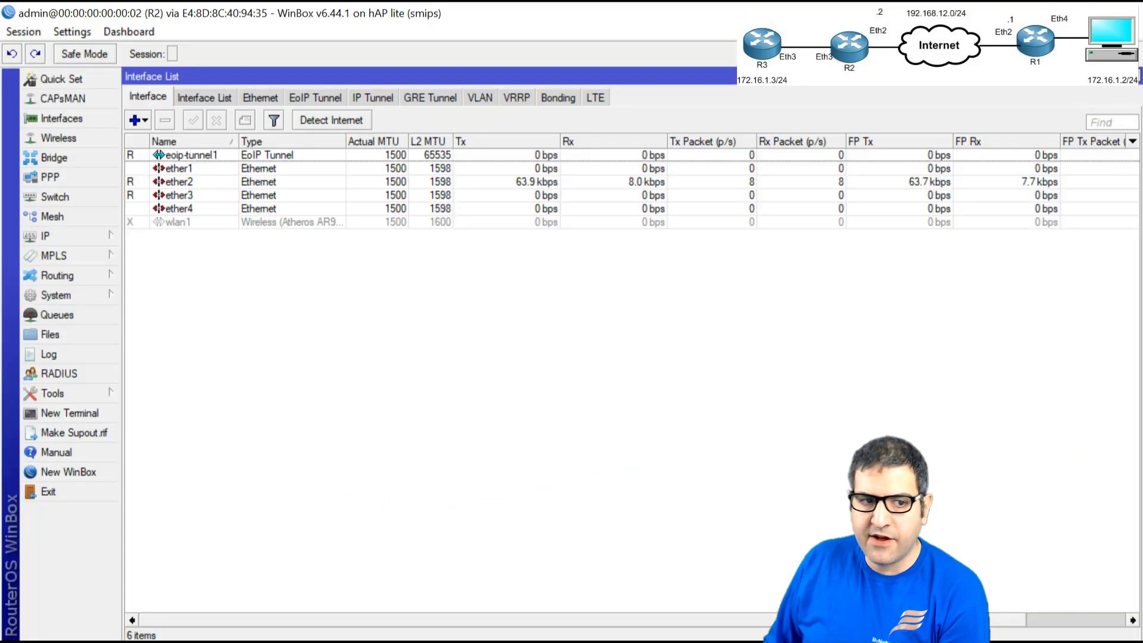
click(104, 470)
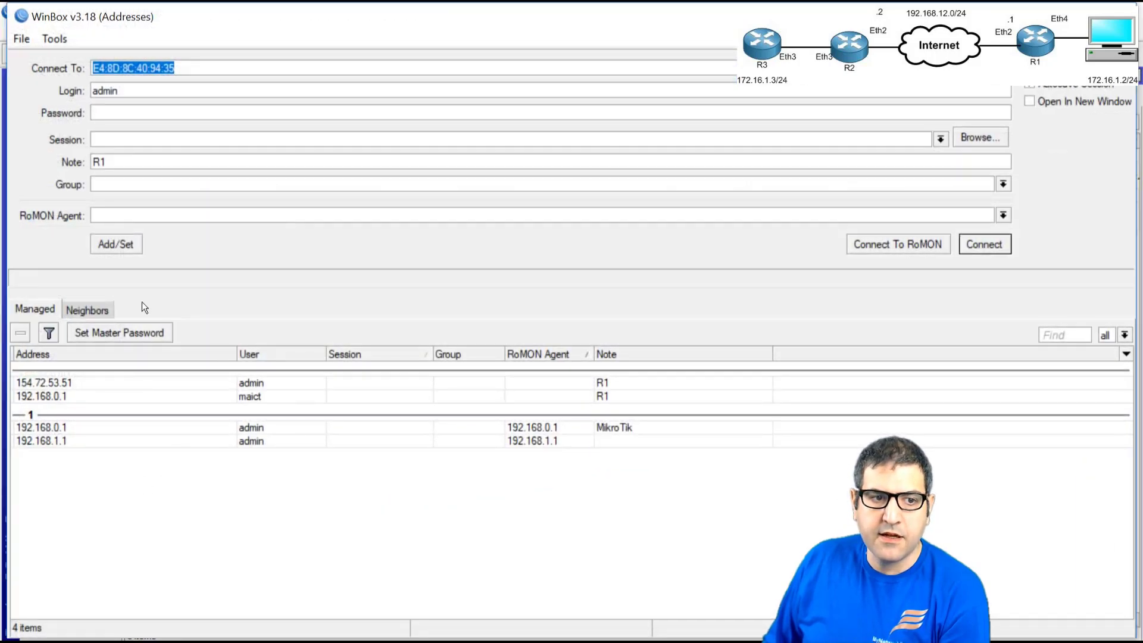
click(75, 311)
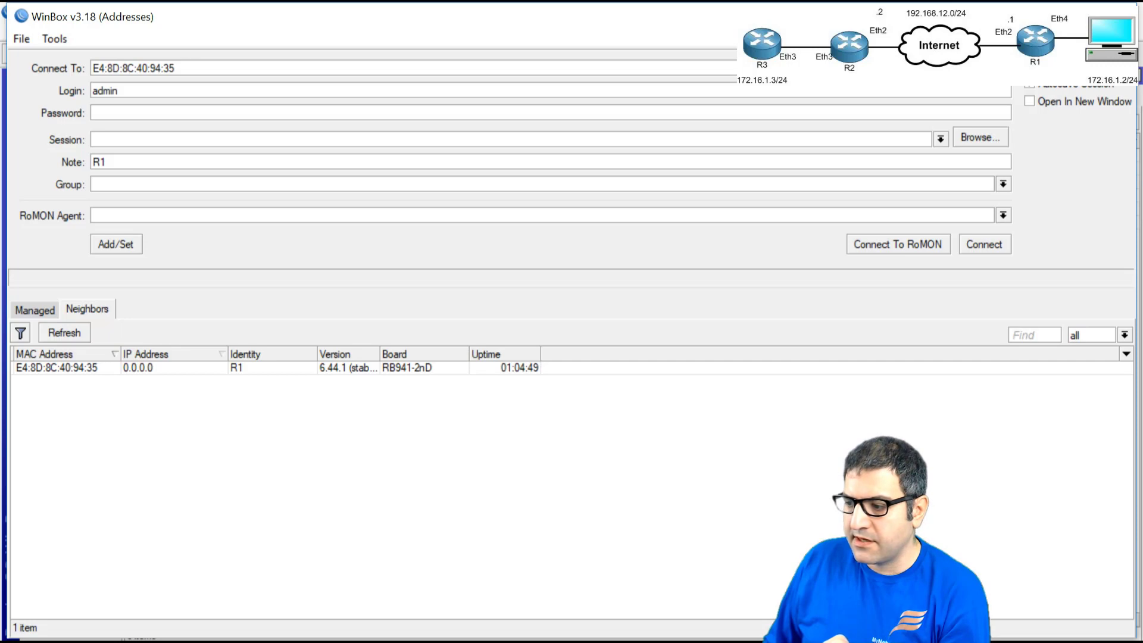
key(alt+Tab)
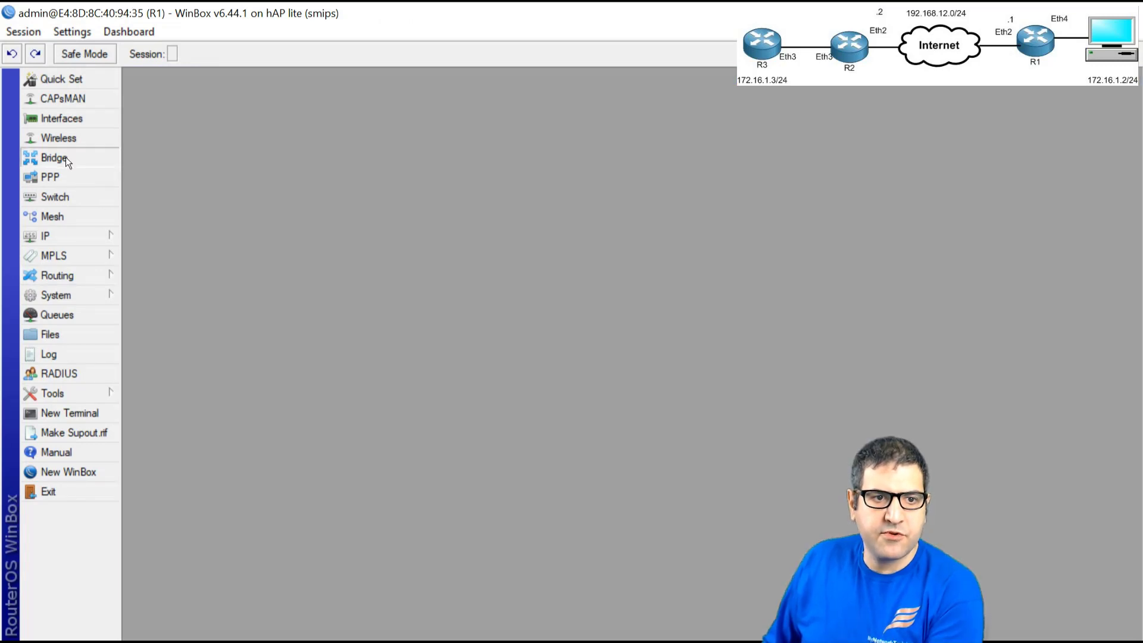
- Create bridge1 on R1 with default settings
click(59, 157)
click(138, 166)
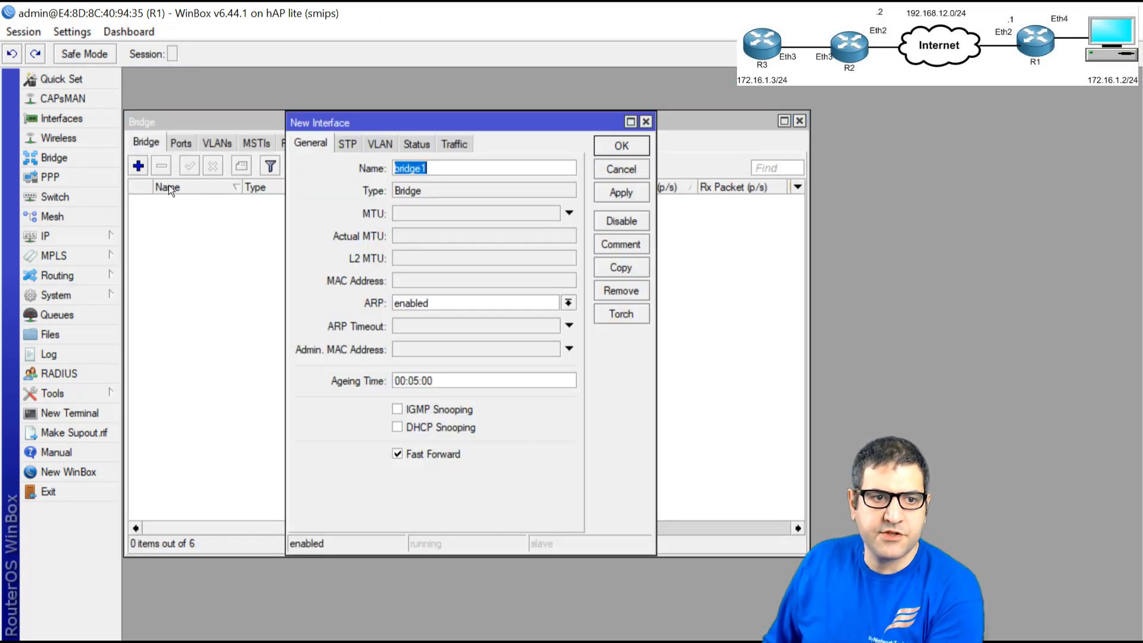
click(619, 144)
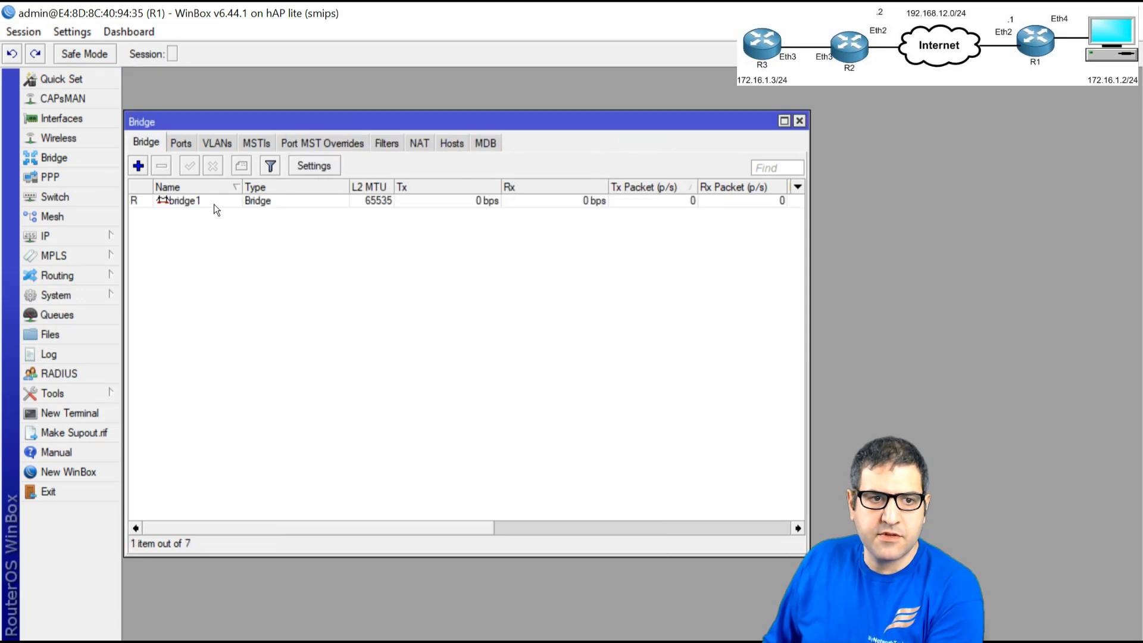
- Add eoip-tunnel1 and ether4 as ports of bridge1 on R1
click(181, 144)
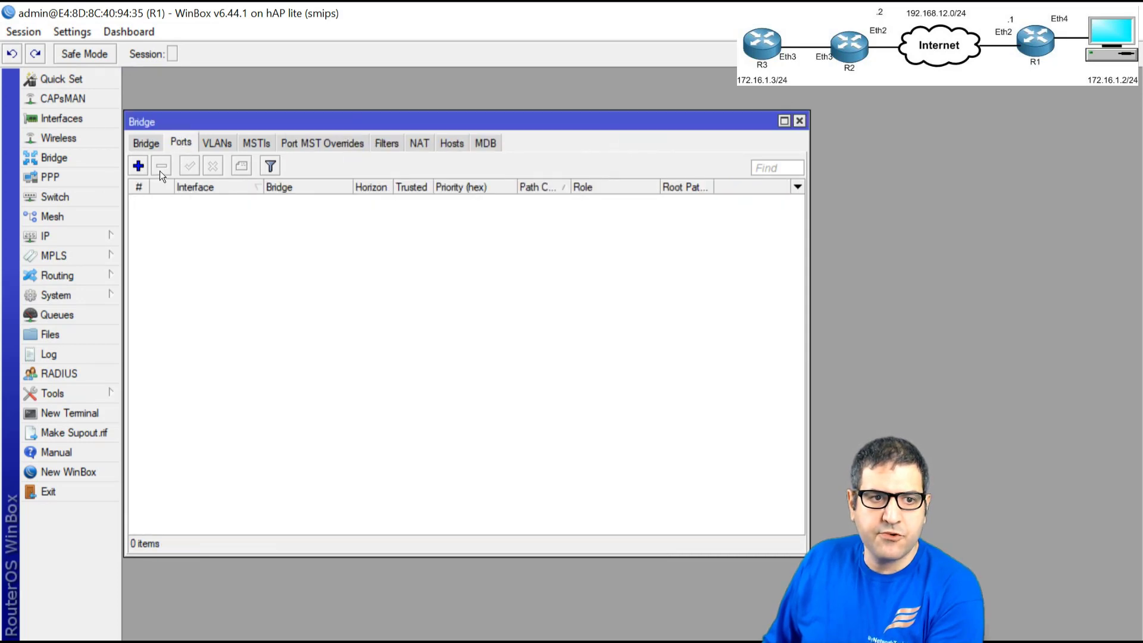
click(135, 164)
click(350, 246)
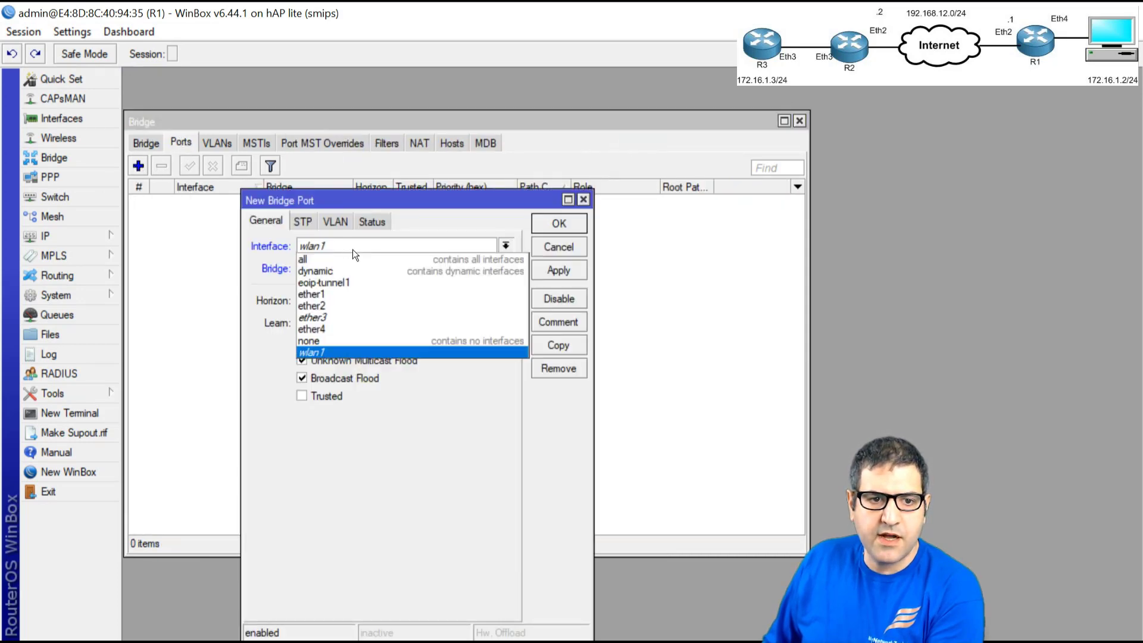
click(365, 289)
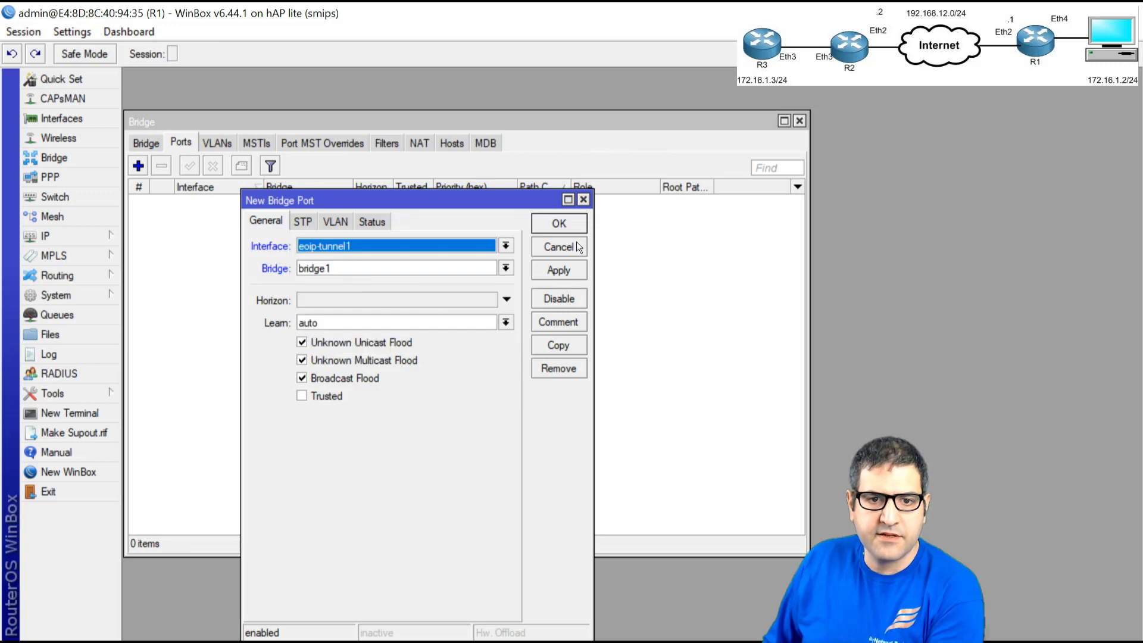
click(559, 224)
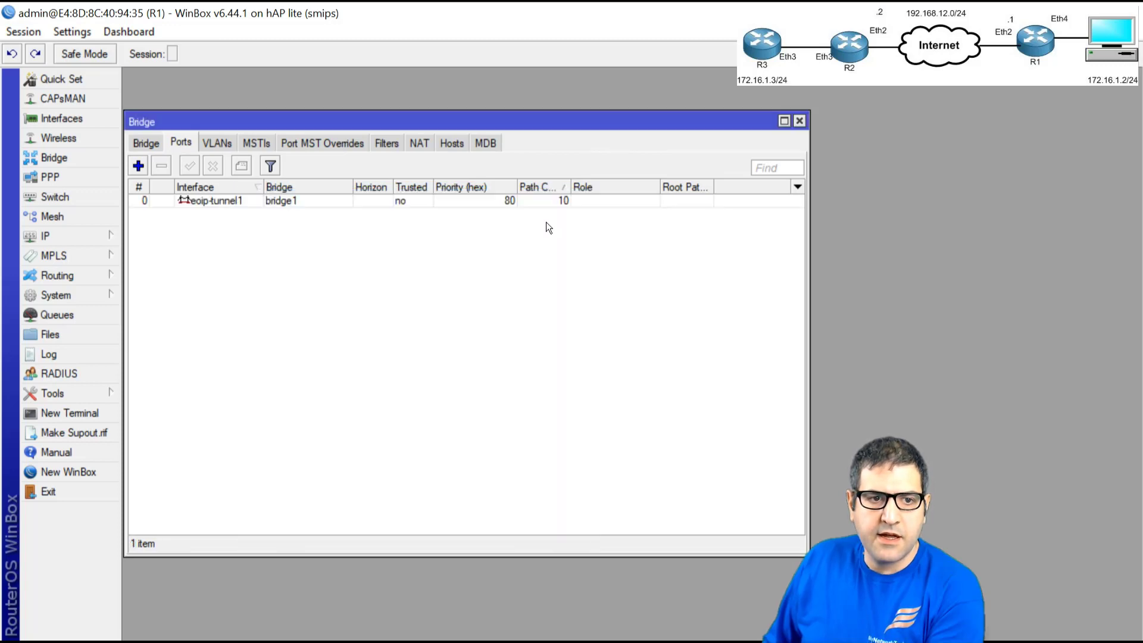
click(142, 168)
click(340, 241)
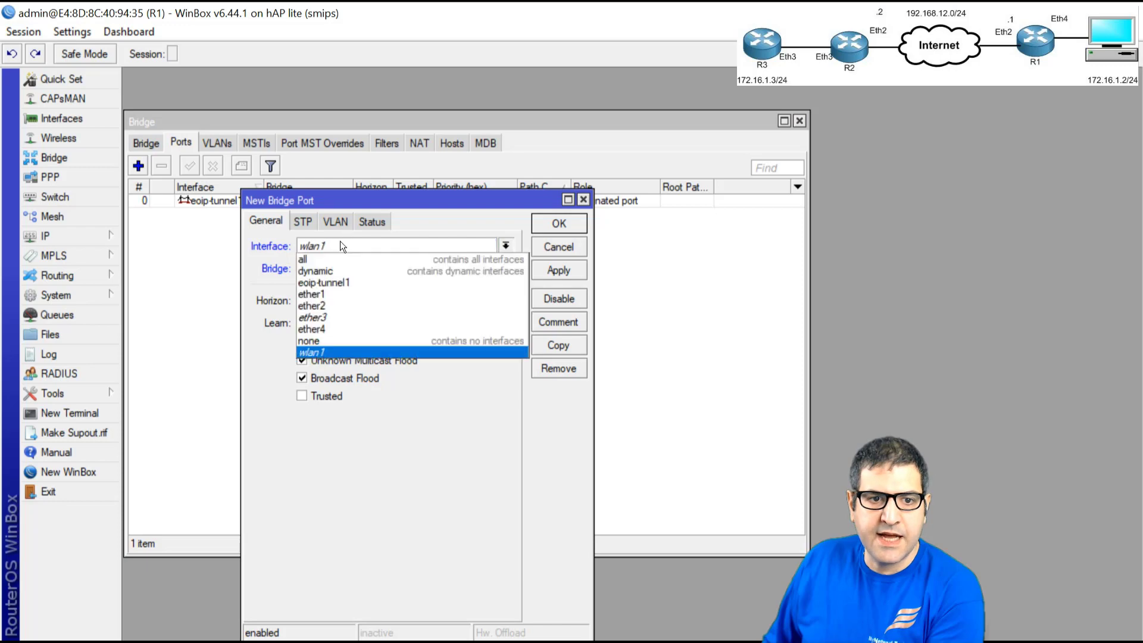
click(356, 327)
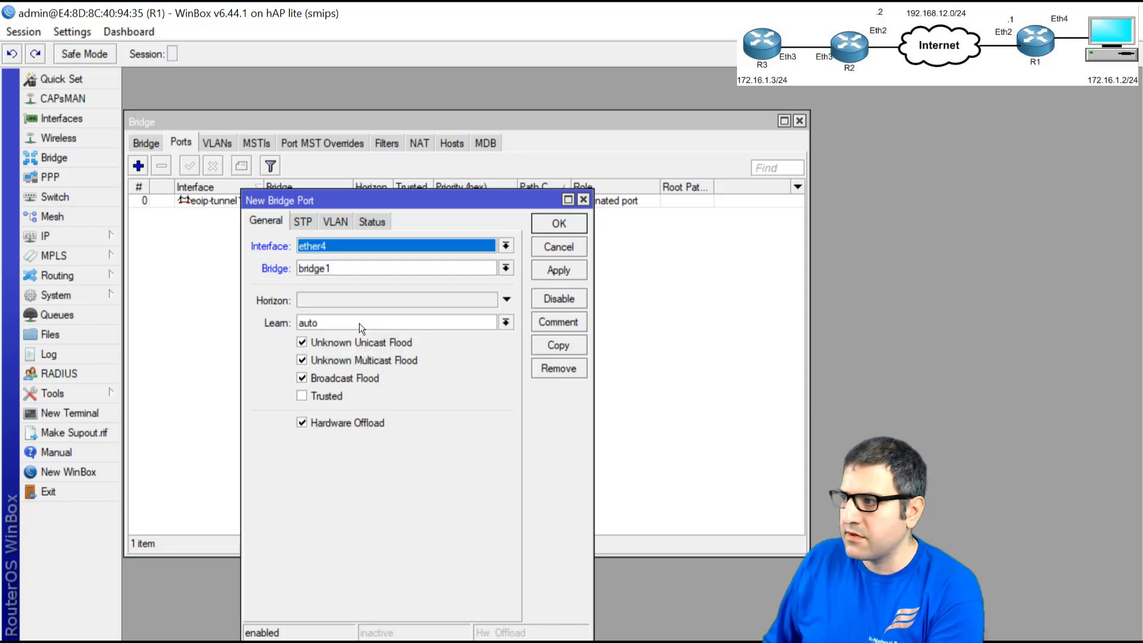
click(569, 226)
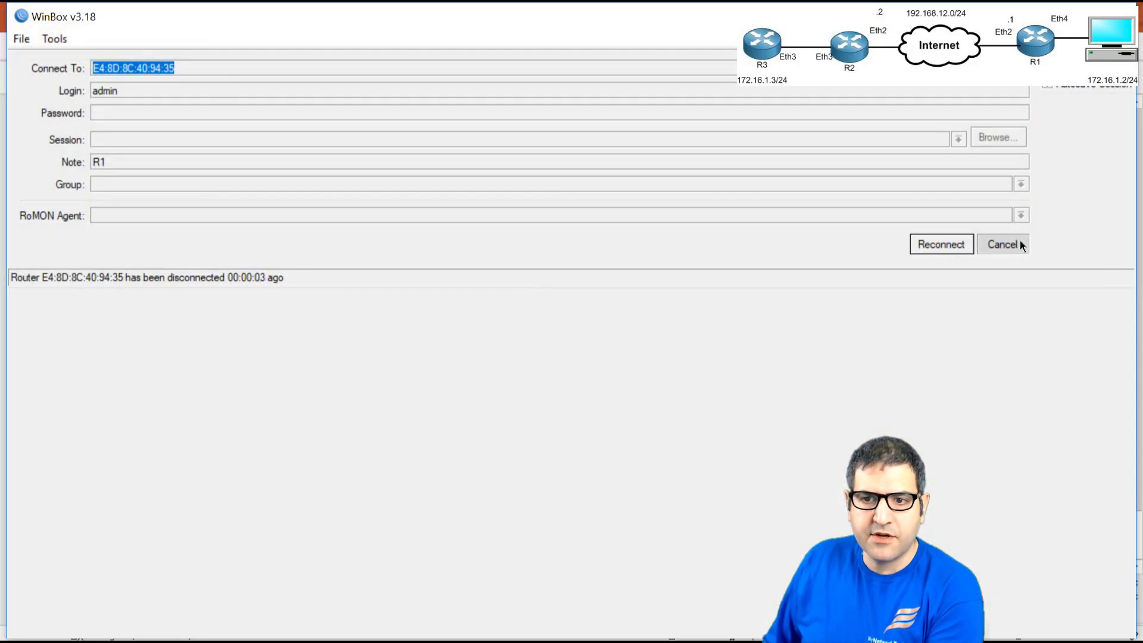
- Dismiss R1's reconnect prompt, tick step 4 on the lab slide, and switch to R2's WinBox
click(1019, 244)
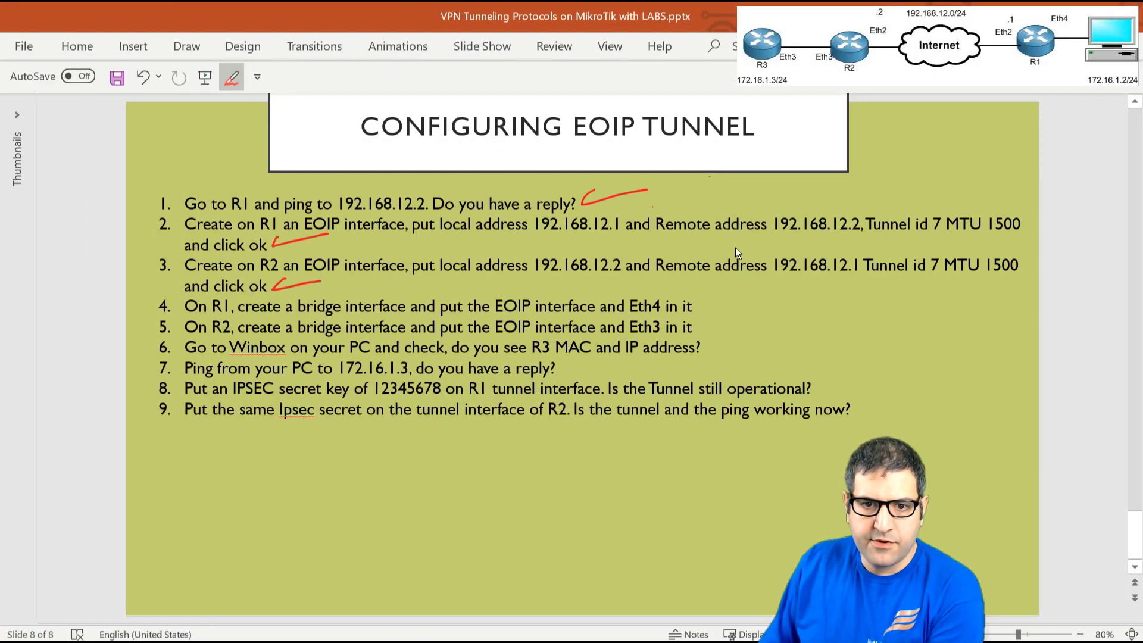
mouse_move(711, 293)
mouse_down()
mouse_move(719, 305)
mouse_move(761, 293)
mouse_up()
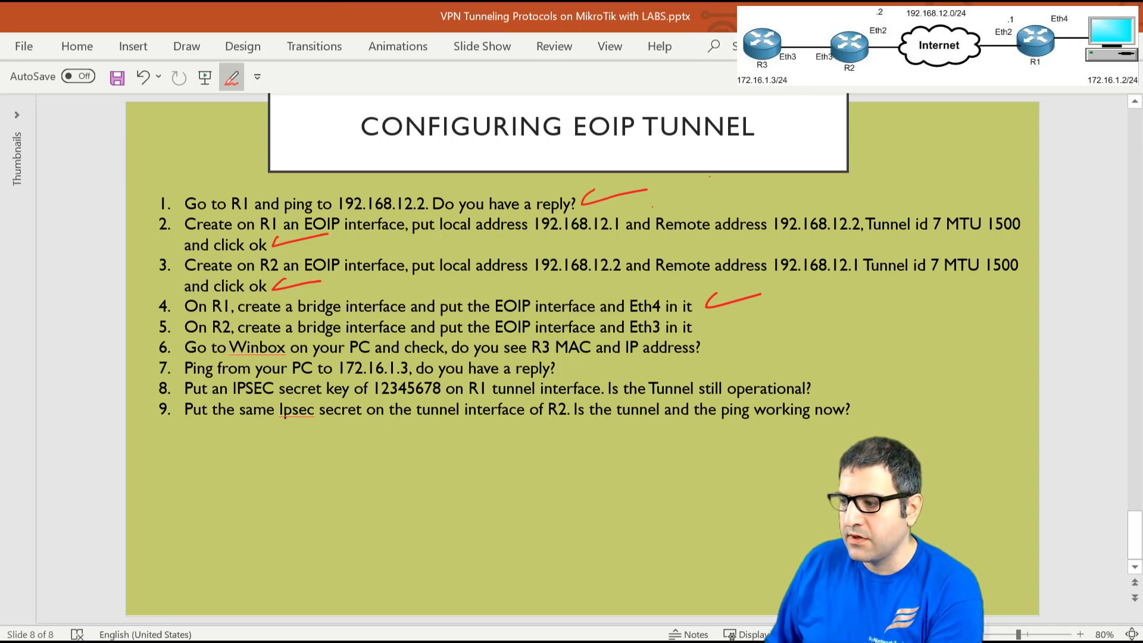
key(alt+Tab)
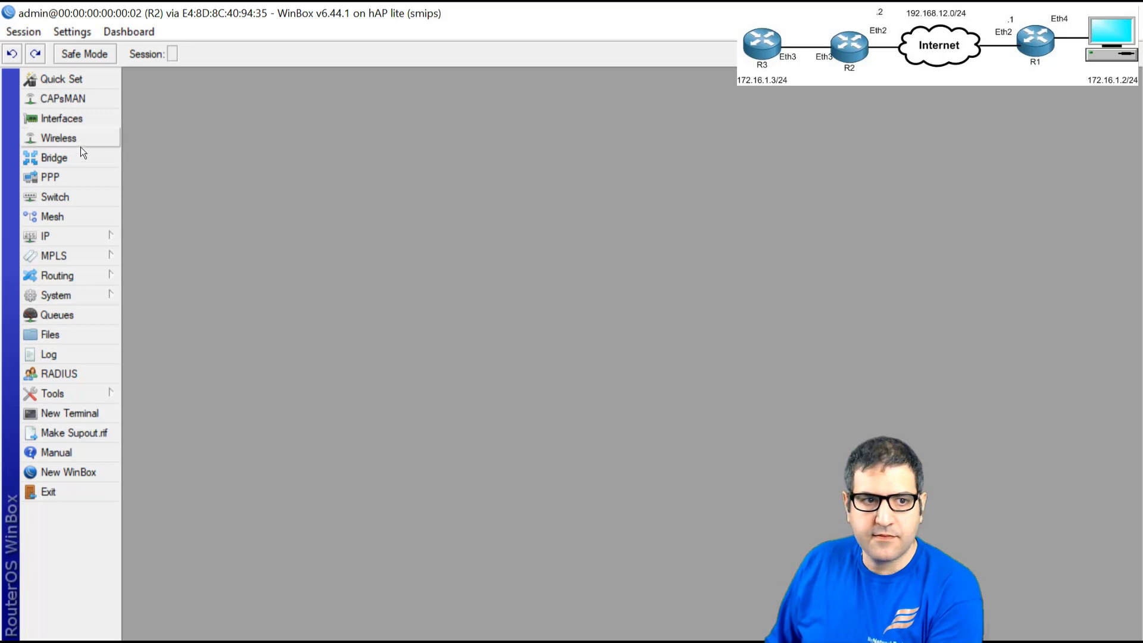
- Create bridge1 on R2 with default settings
click(77, 159)
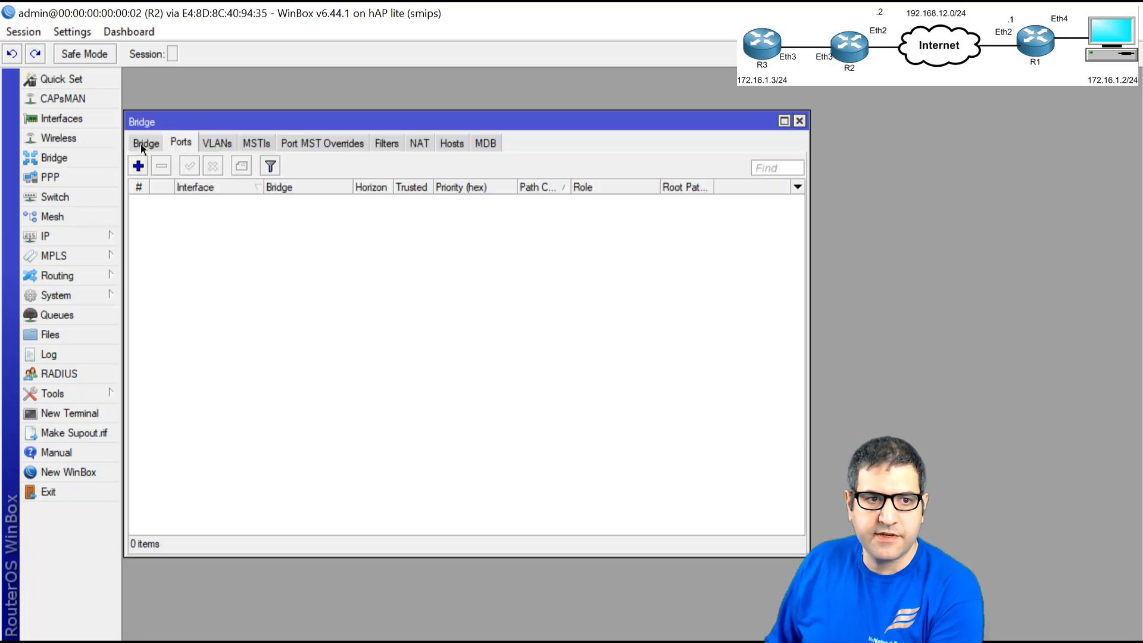
click(140, 144)
click(138, 165)
click(643, 146)
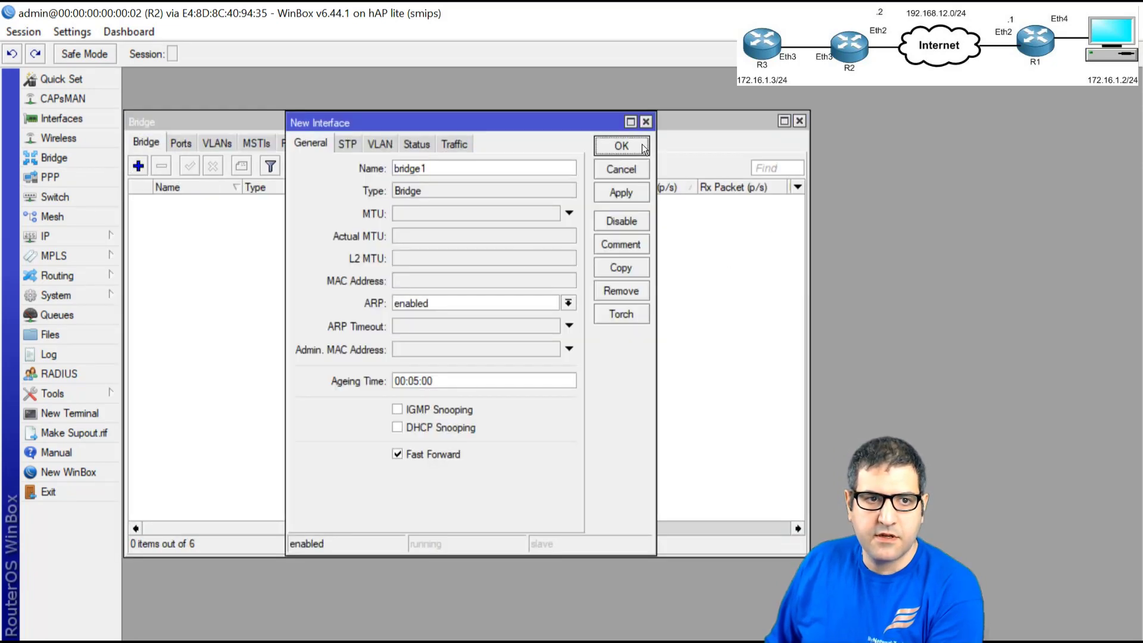
- Add eoip-tunnel1 and ether3 as ports of R2's bridge1
click(179, 143)
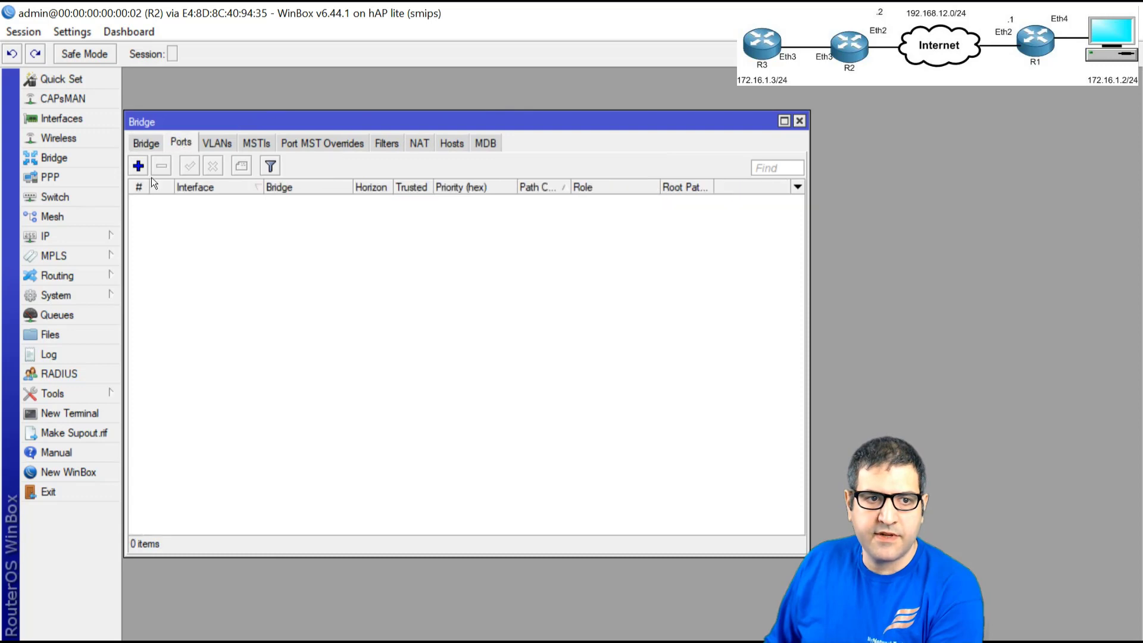
click(138, 165)
click(363, 245)
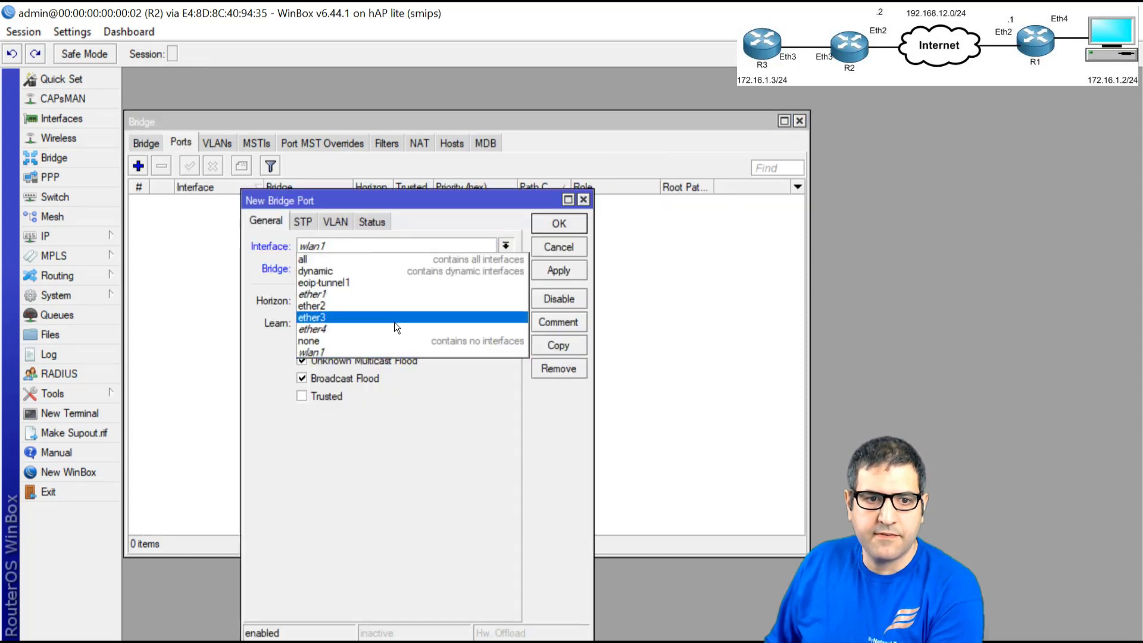
click(362, 282)
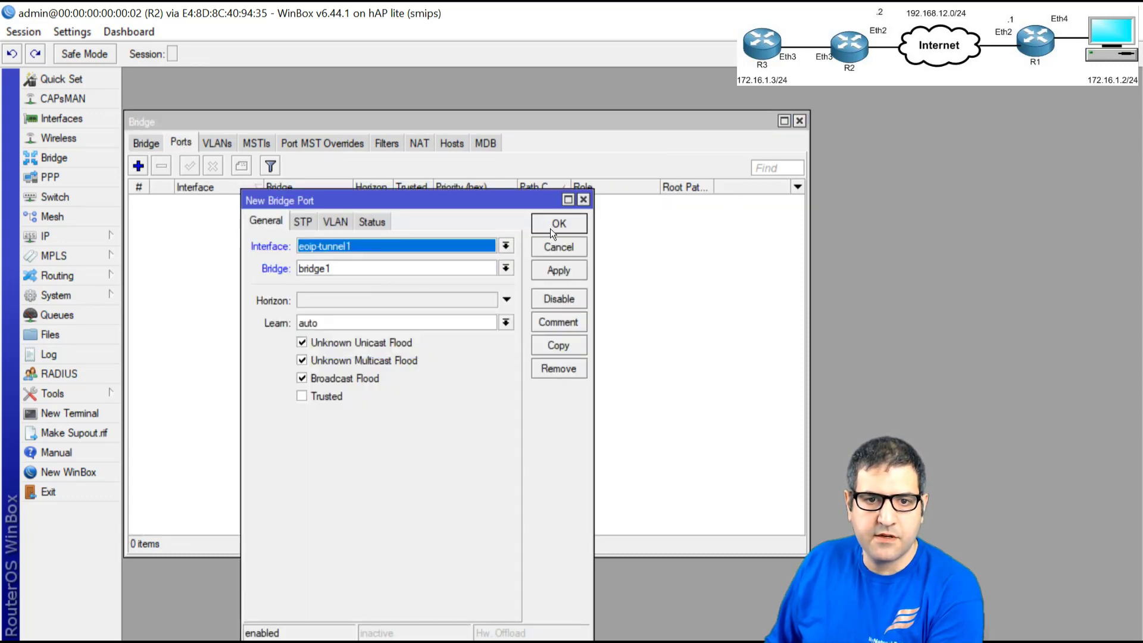
click(550, 227)
click(139, 165)
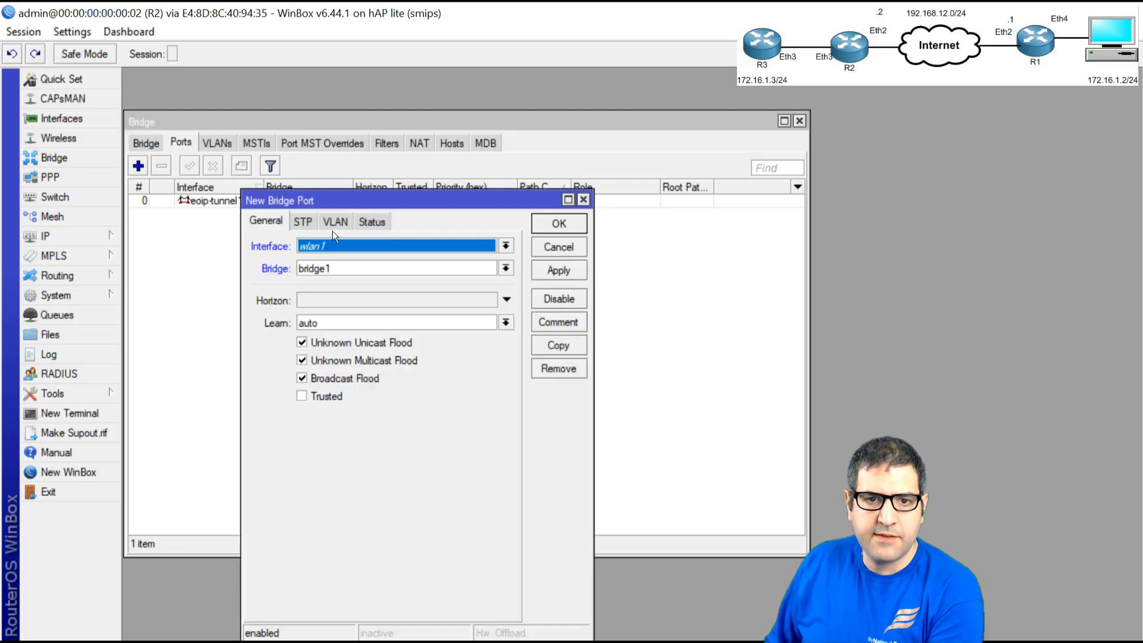
click(437, 247)
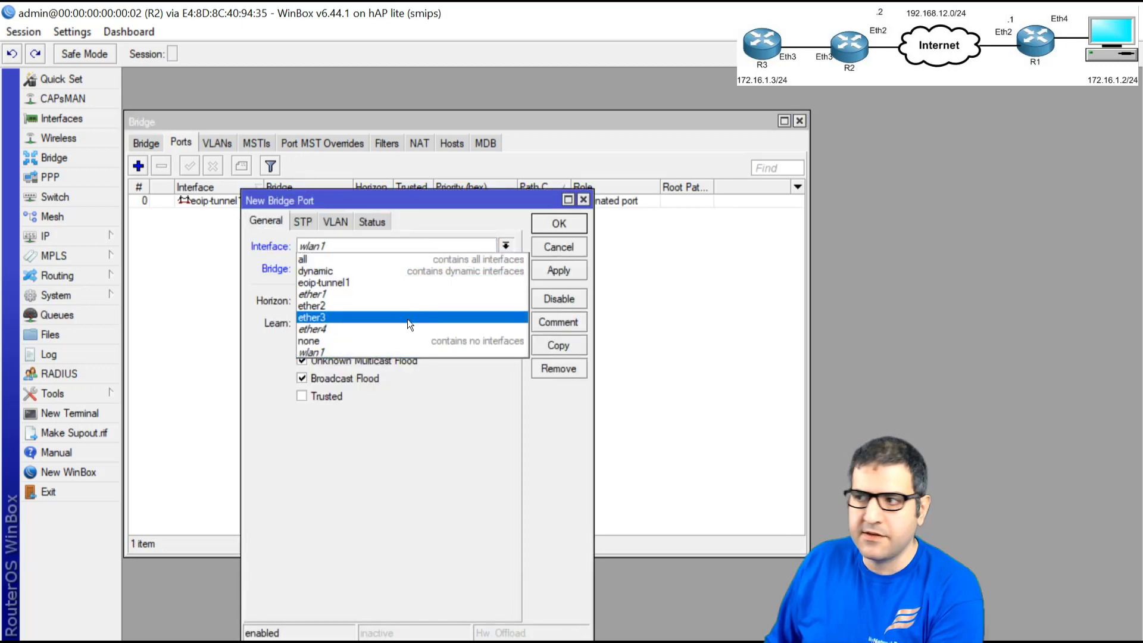
click(381, 314)
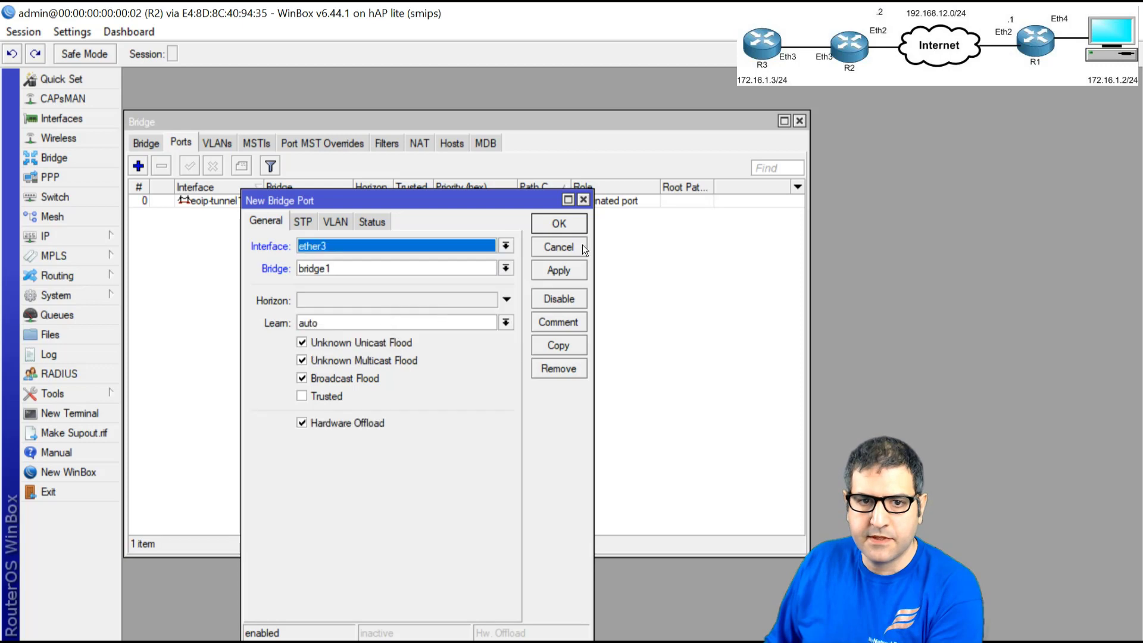
click(560, 224)
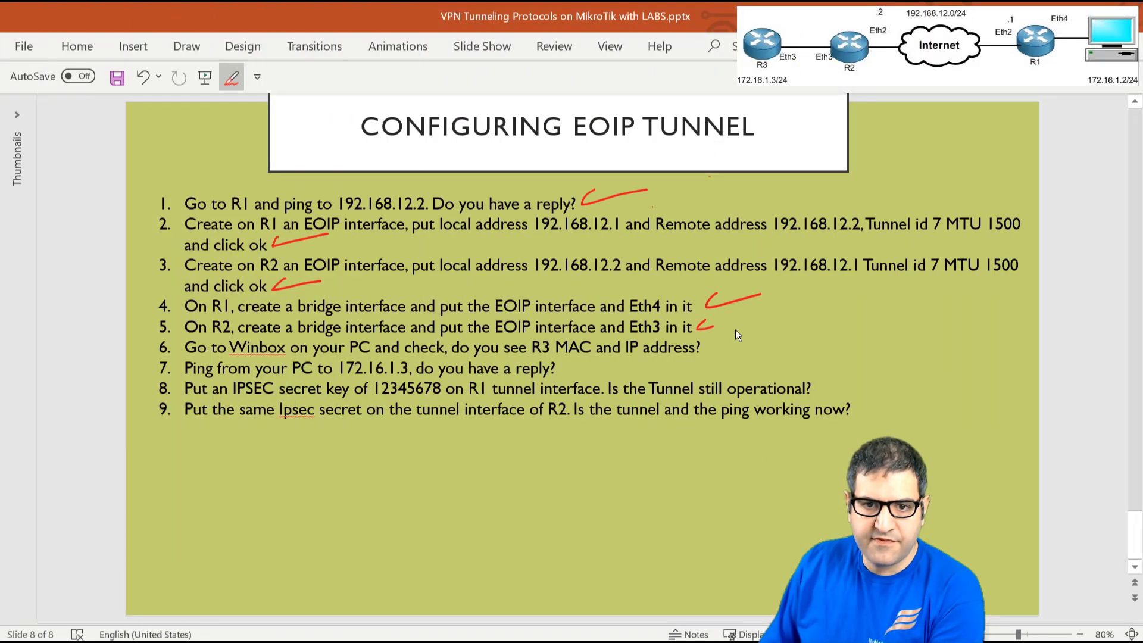
- Tick step 5, then connect a new WinBox to neighbor R3 (172.16.1.3) by its MAC address
drag(714, 325, 752, 317)
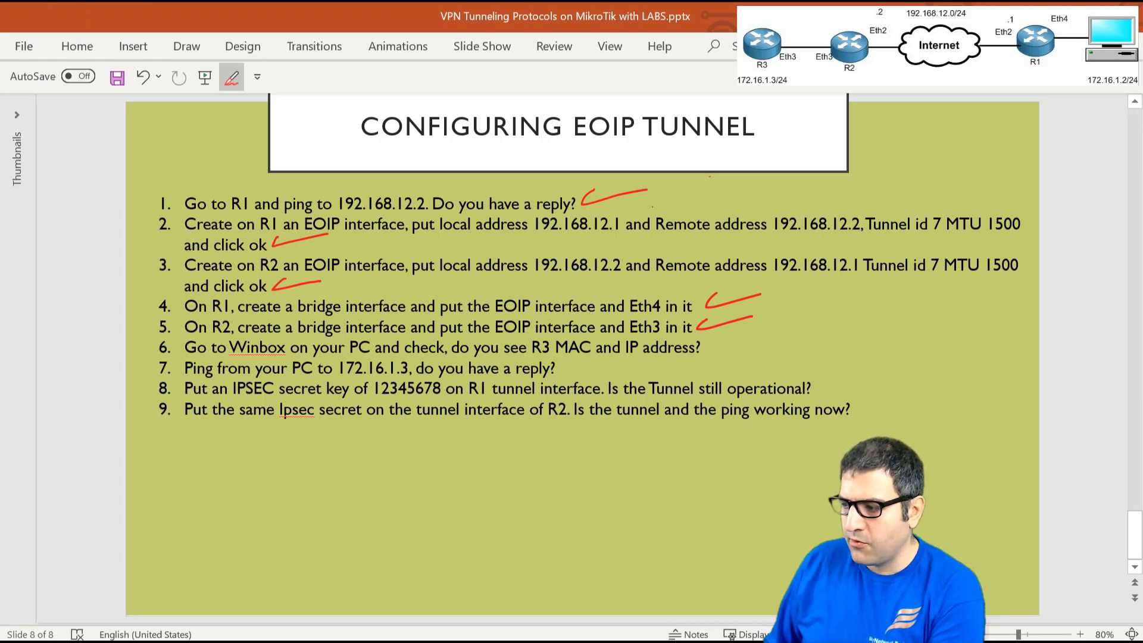
key(alt+Tab)
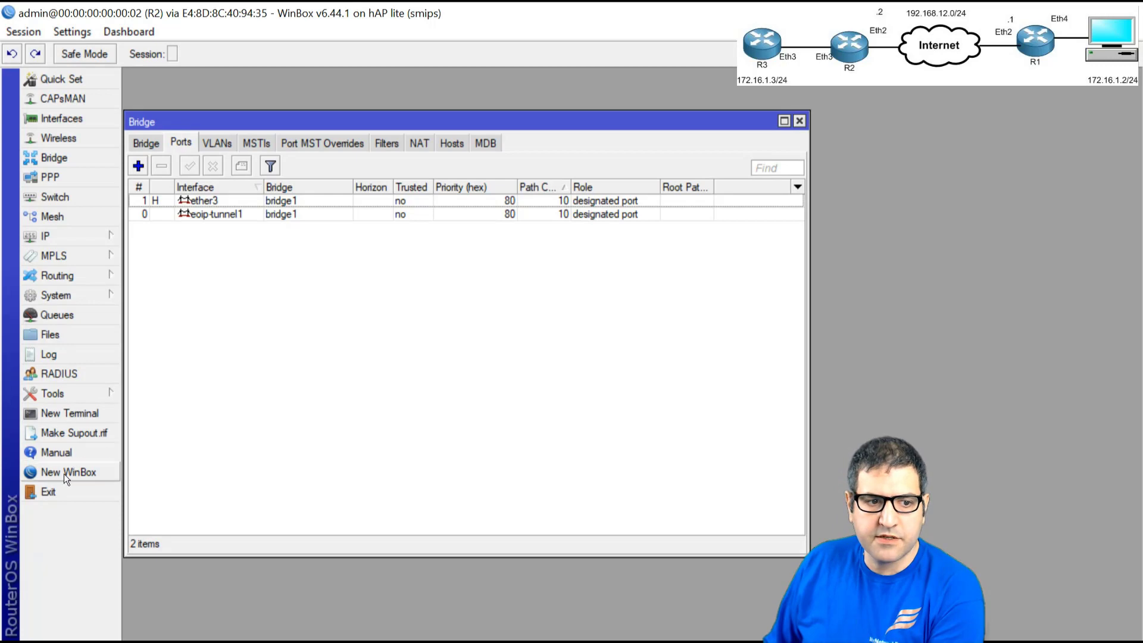
click(65, 471)
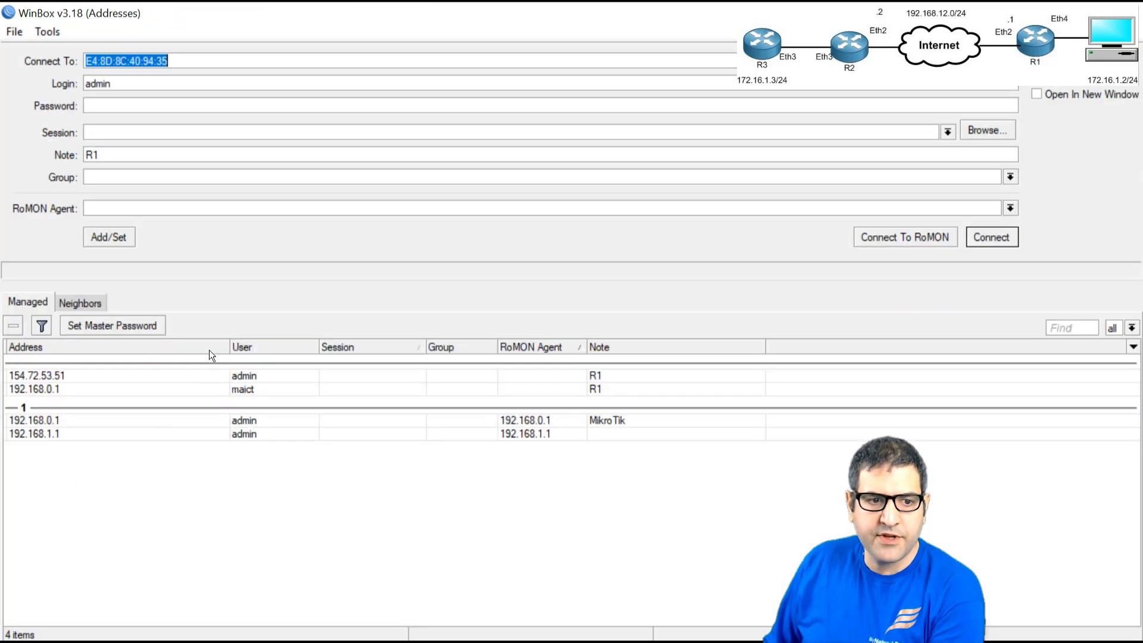
click(72, 301)
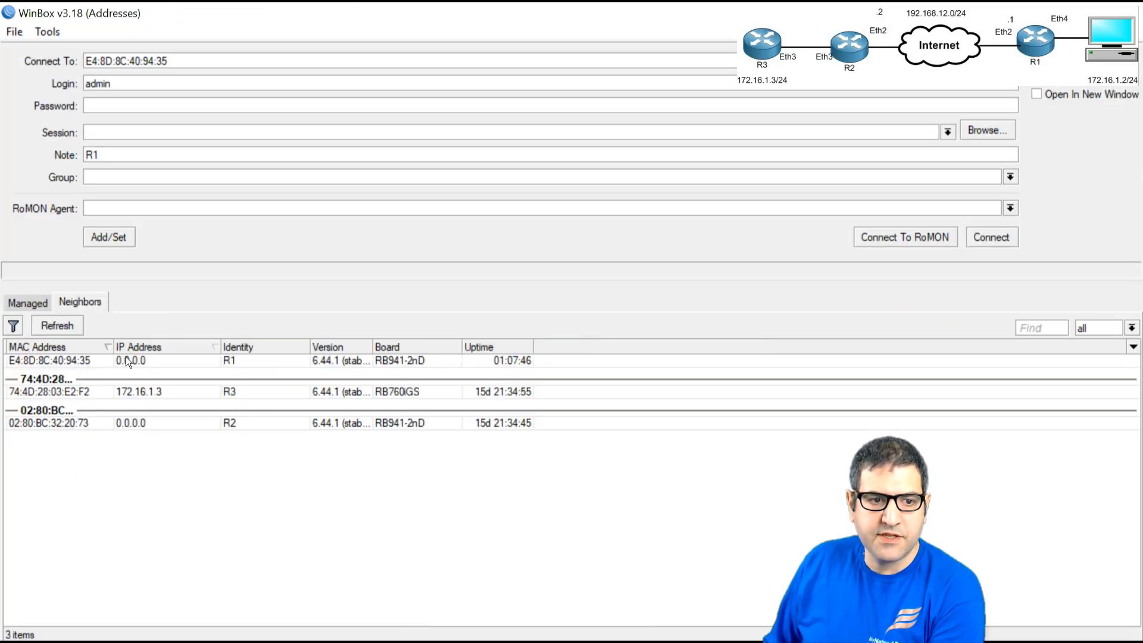
click(126, 360)
click(127, 393)
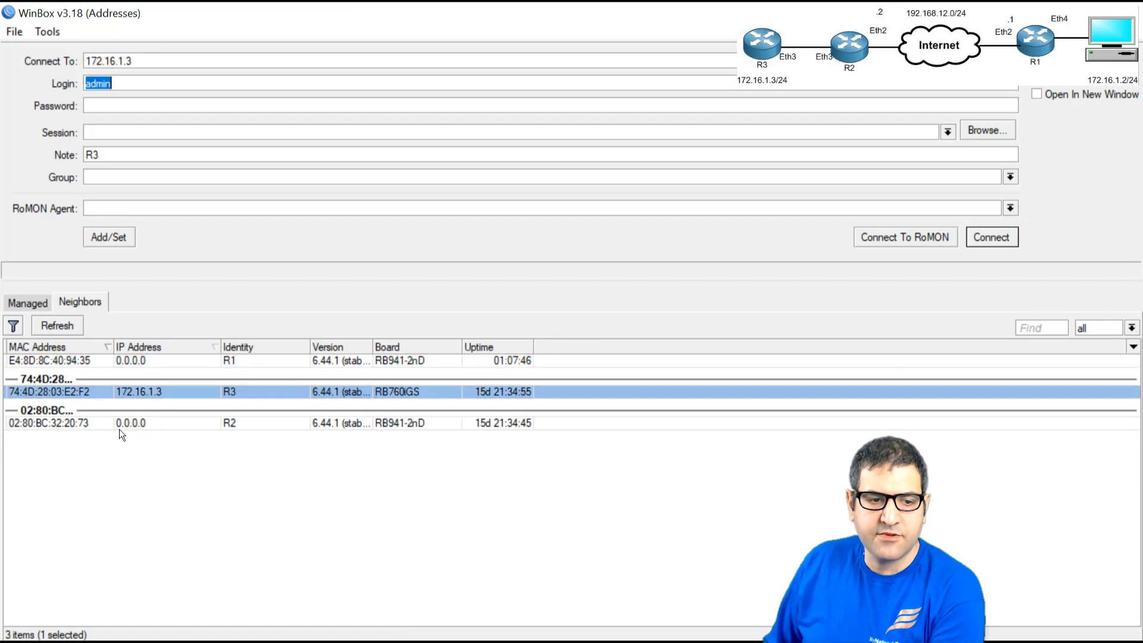
click(59, 390)
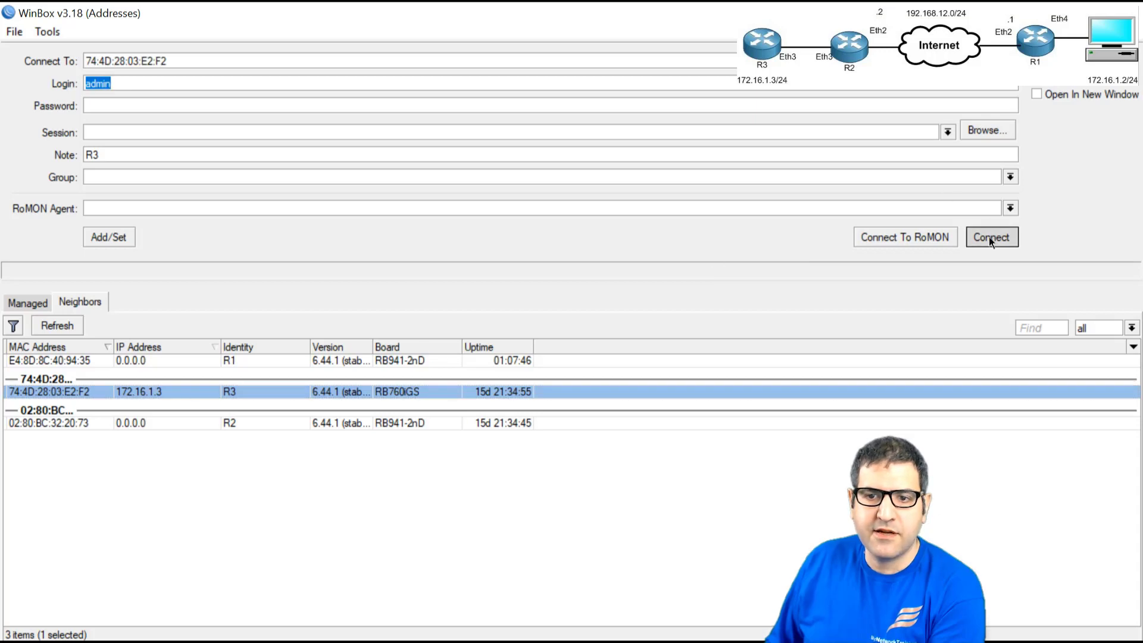
click(990, 238)
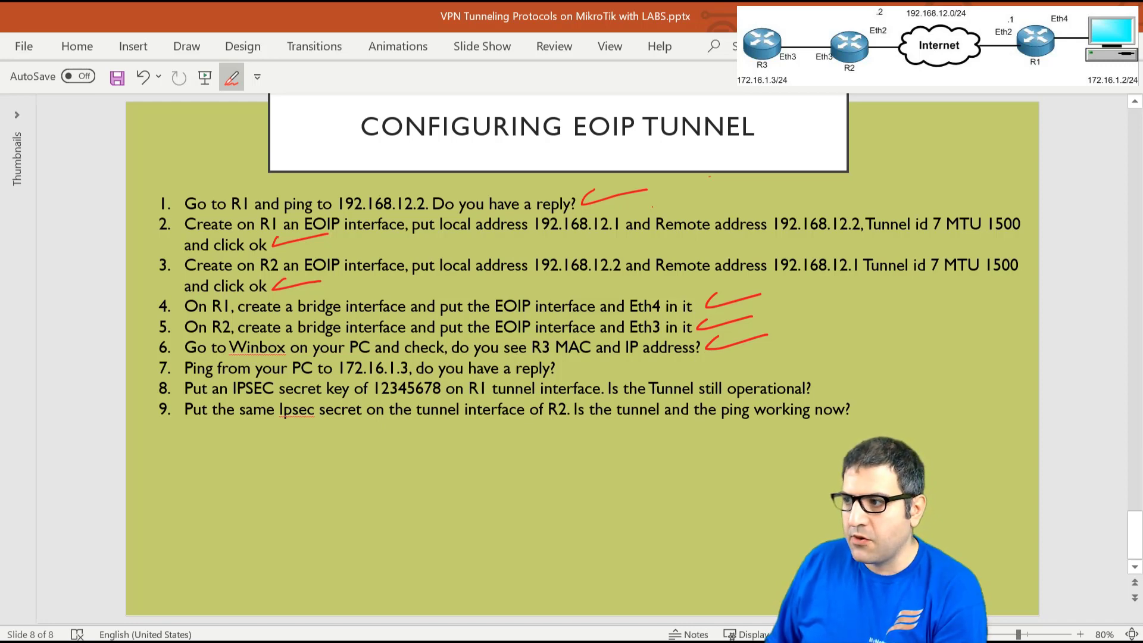
- Draw a red arrow from the PC to R3 and circle the R2–Internet–R1 path
key(alt+Tab)
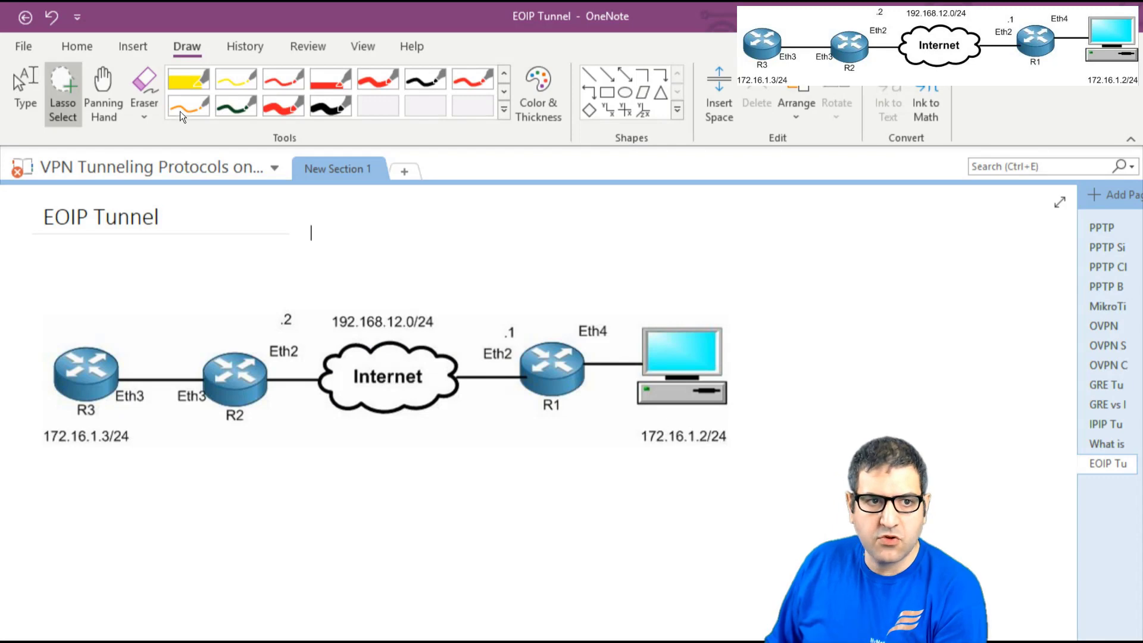
click(294, 106)
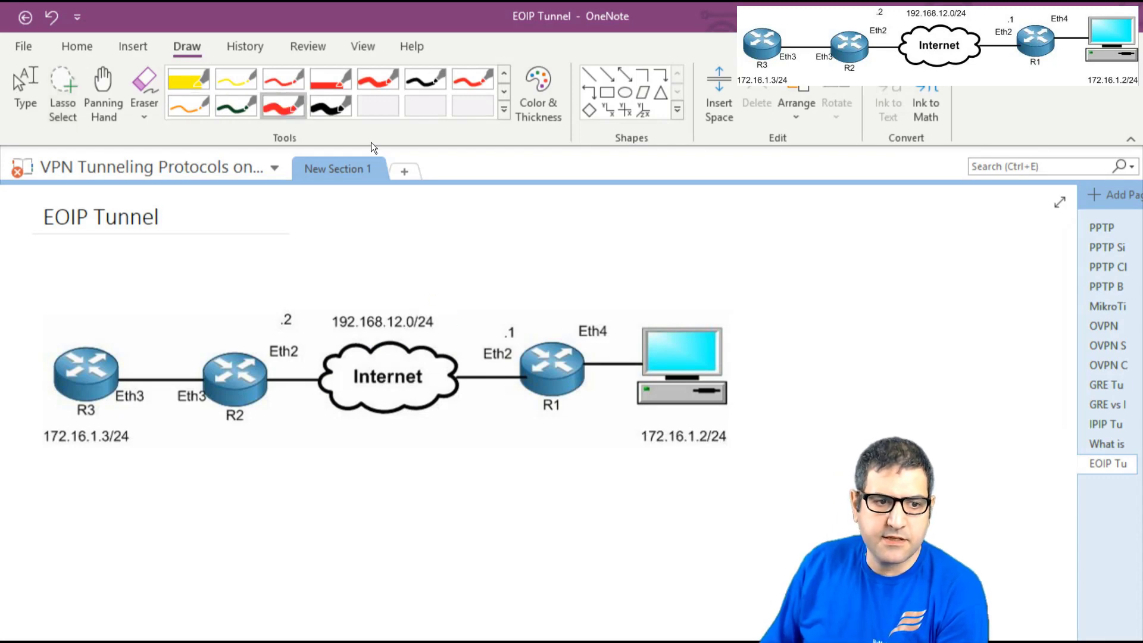
mouse_move(678, 325)
mouse_down()
mouse_move(644, 296)
mouse_move(453, 260)
mouse_move(197, 301)
mouse_move(101, 340)
mouse_move(119, 337)
mouse_up()
mouse_move(161, 391)
mouse_down()
mouse_move(177, 336)
mouse_move(446, 307)
mouse_move(612, 306)
mouse_move(566, 441)
mouse_move(220, 449)
mouse_move(158, 416)
mouse_move(159, 386)
mouse_up()
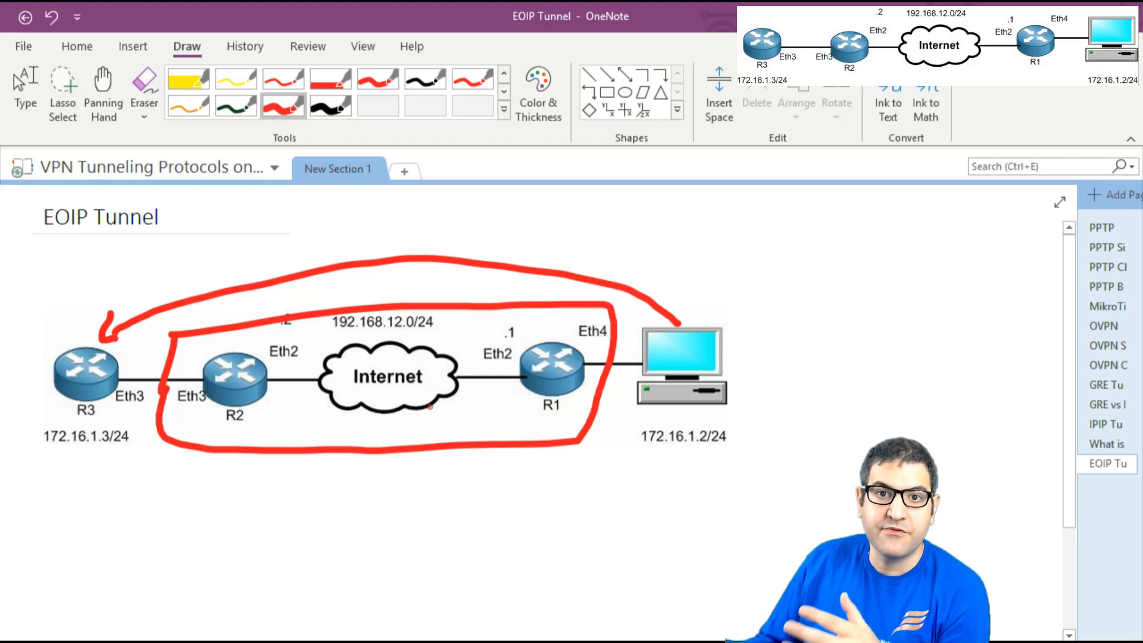
click(26, 95)
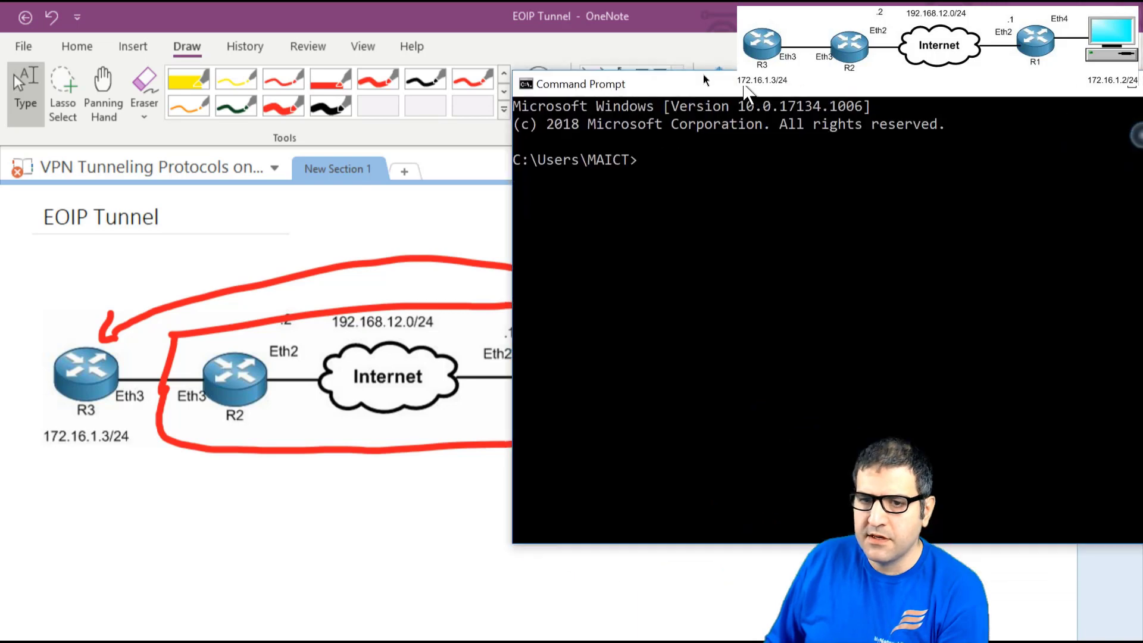
drag(881, 83, 601, 32)
- Run 'ping 172.16.1.3' once, then close the Command Prompt window
text(ping )
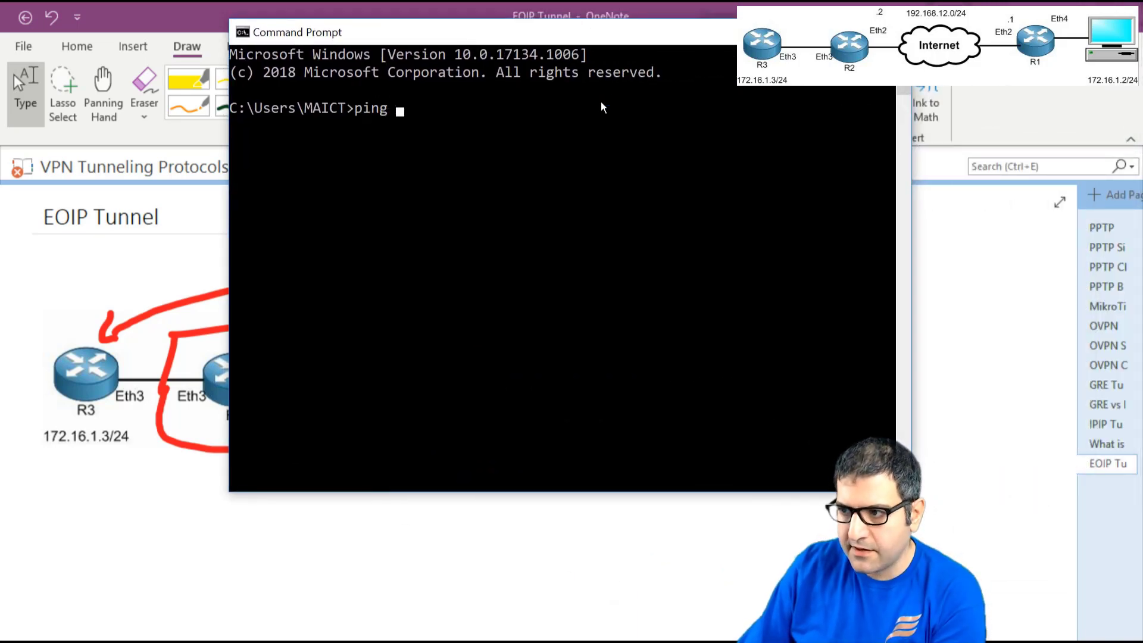
text(17)
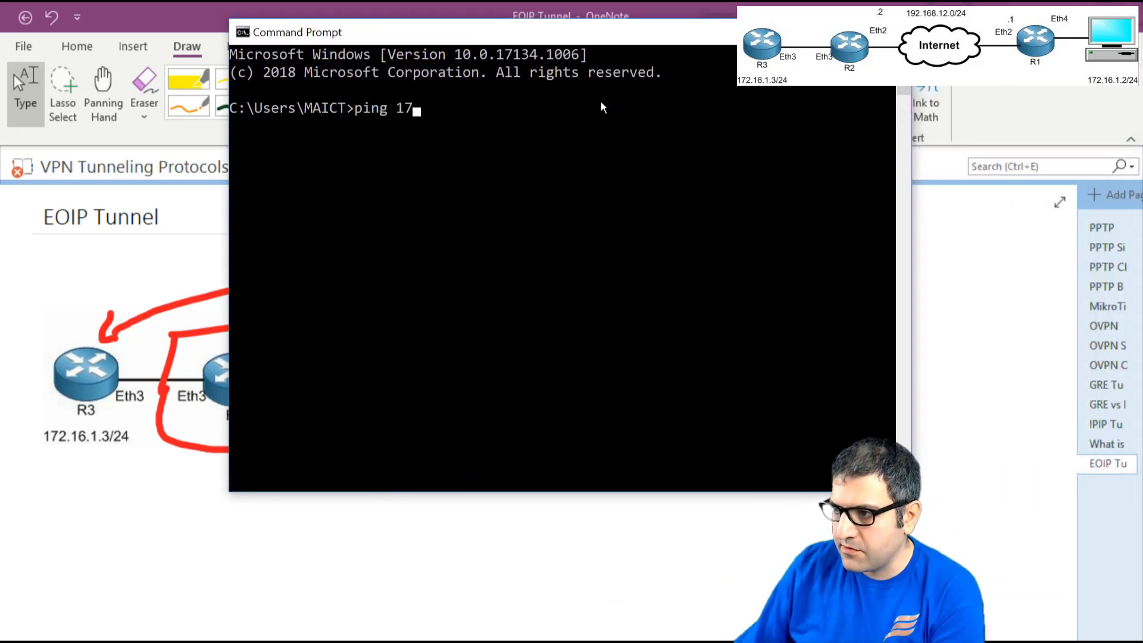
text(2.16.1.3)
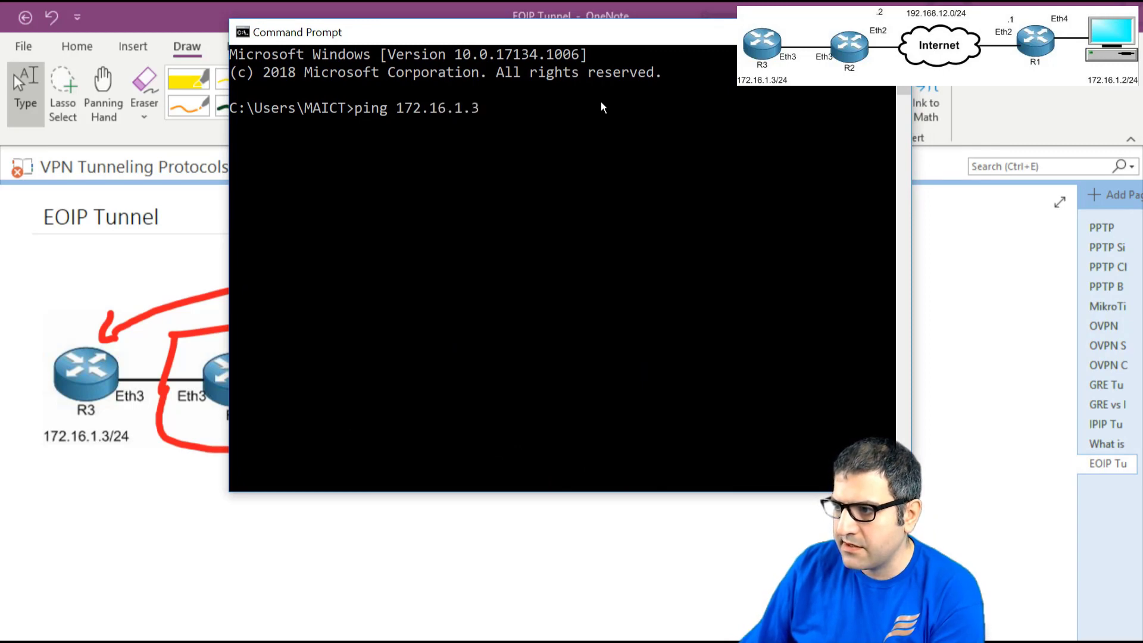
key(Return)
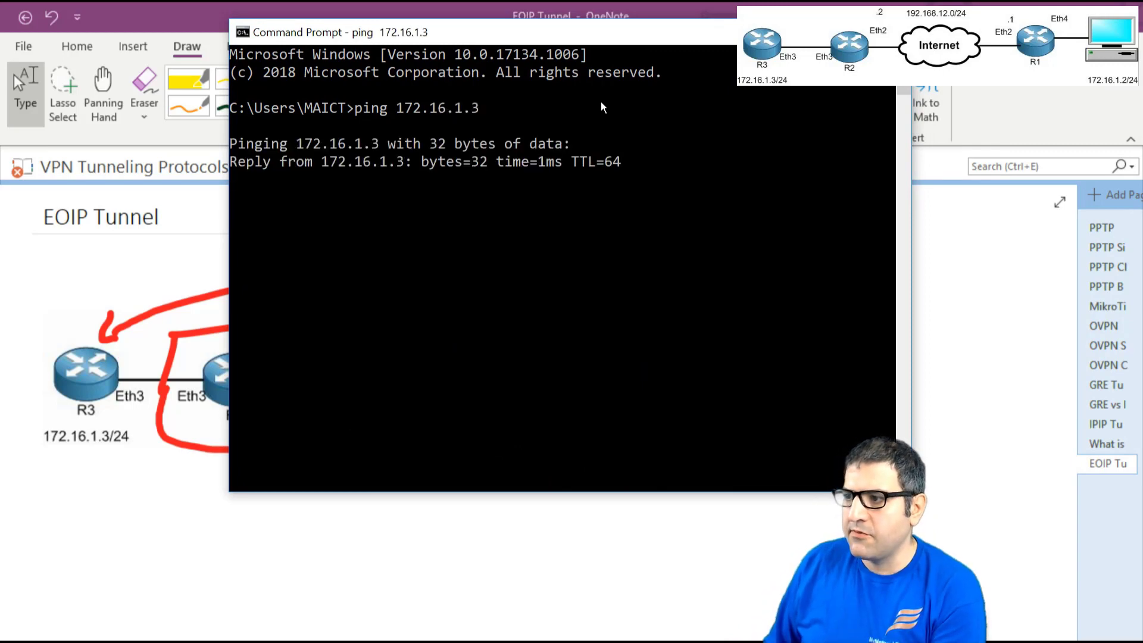
drag(417, 32, 304, 90)
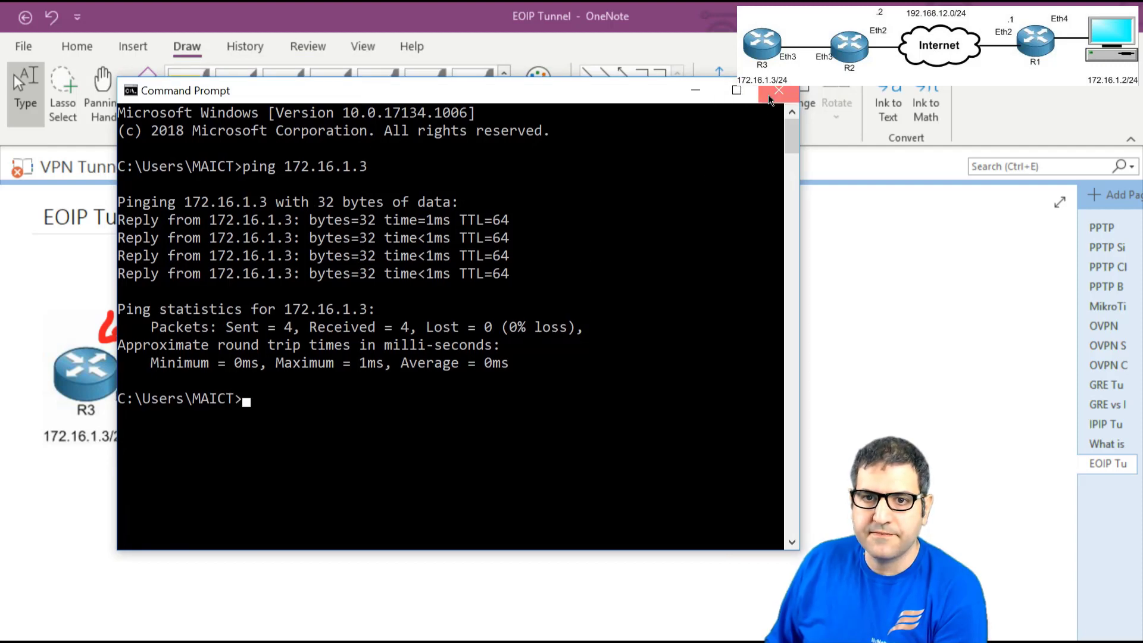
click(770, 97)
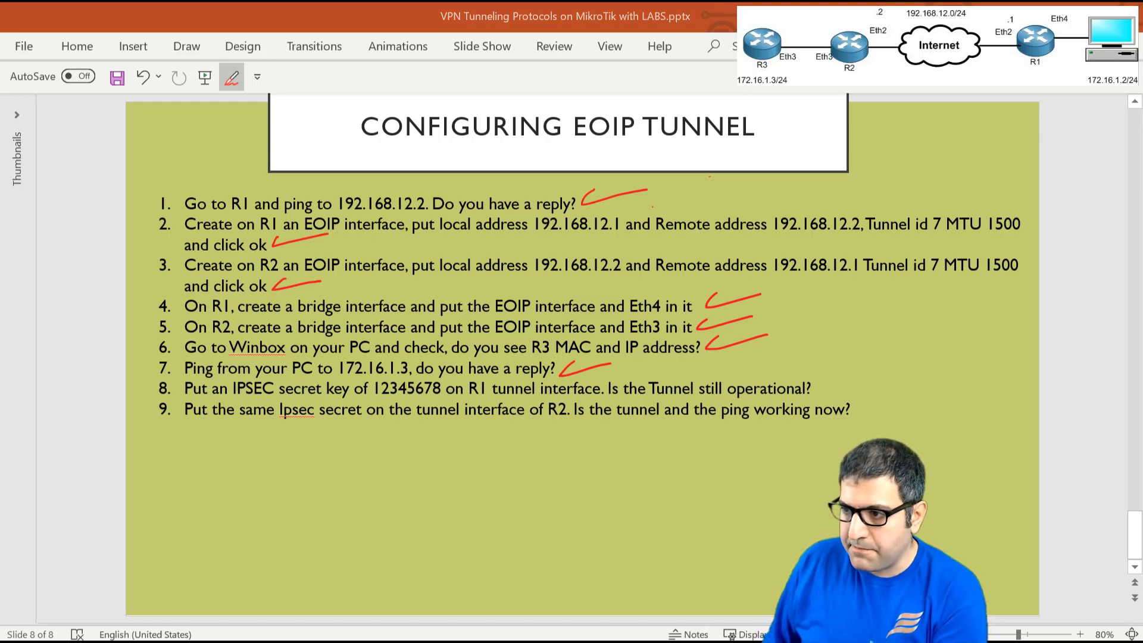
- Start a continuous 'ping 172.16.1.3 -t' and minimize the Command Prompt
text(ping )
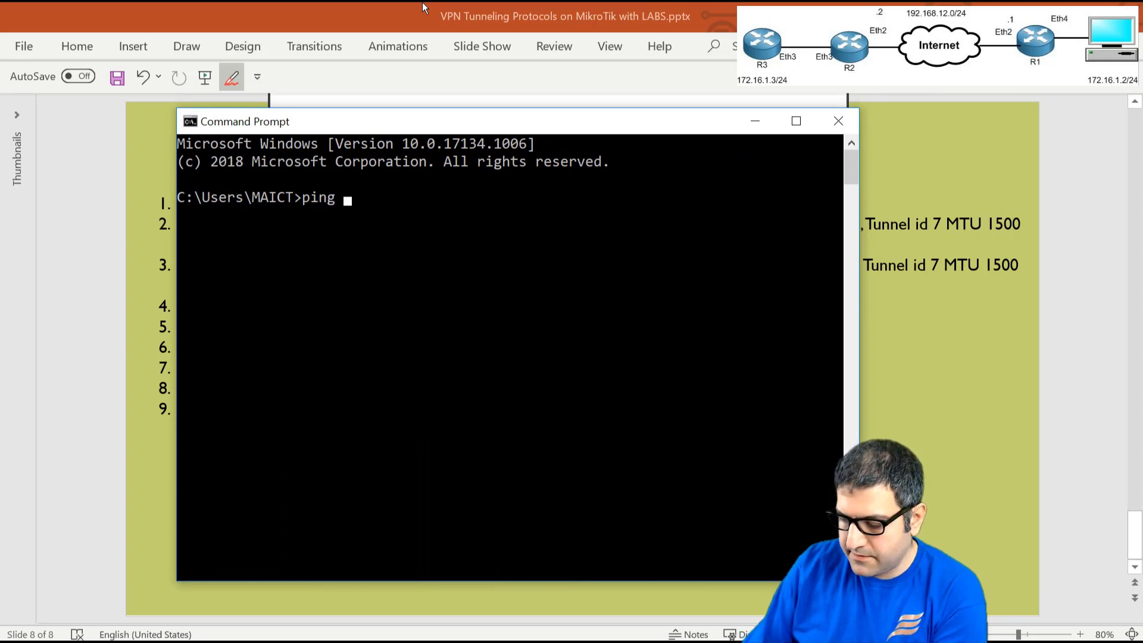
text(172.16.)
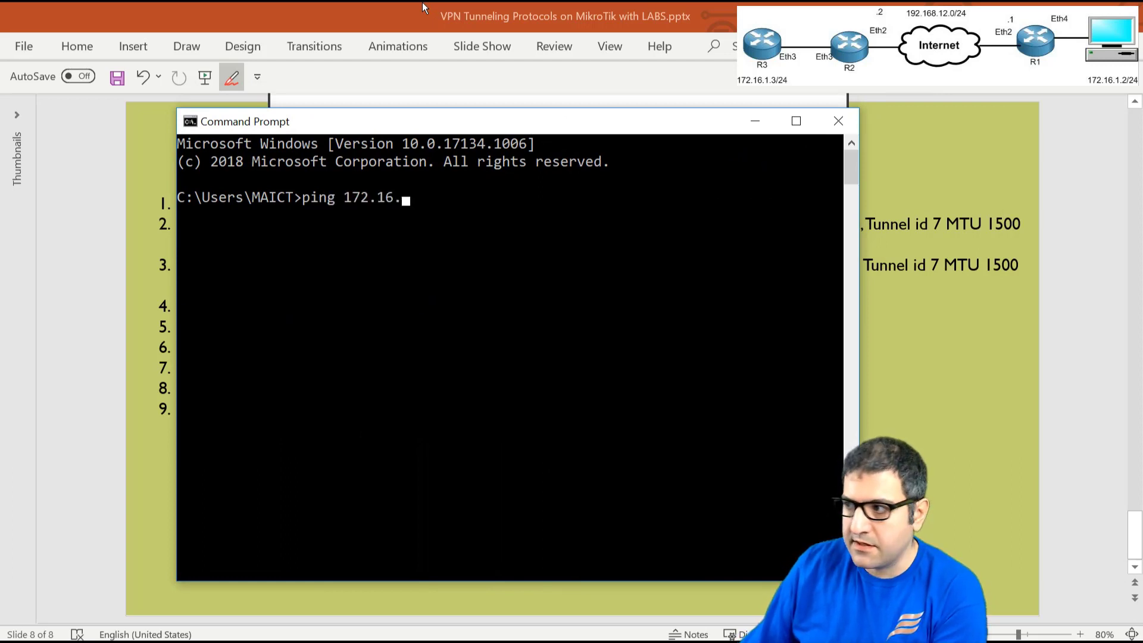
text(1.3 -t)
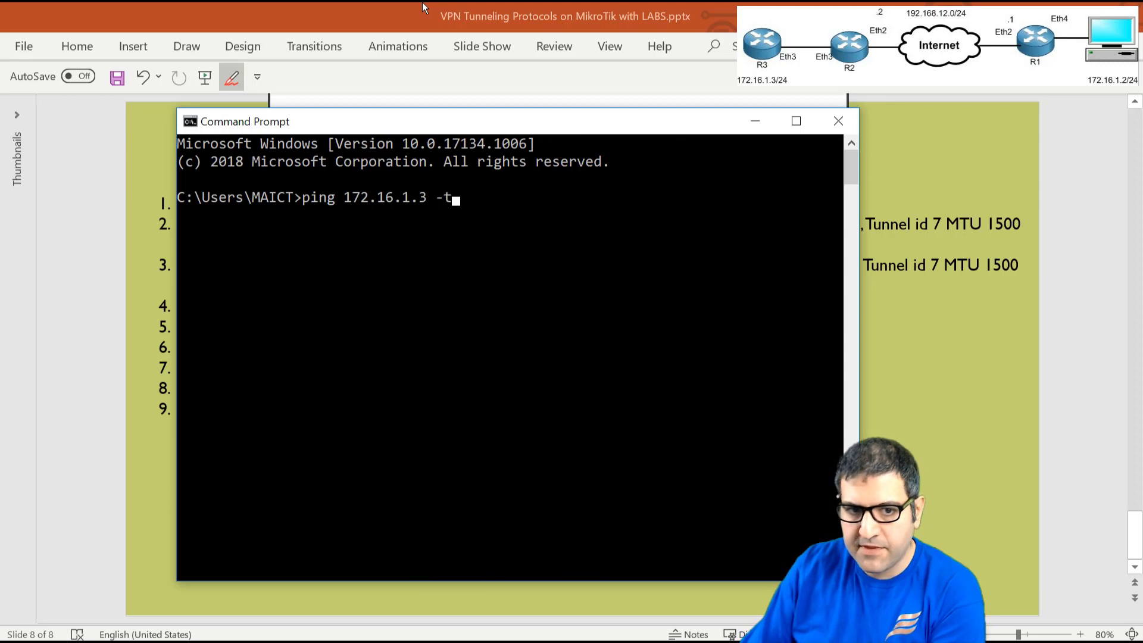
key(Return)
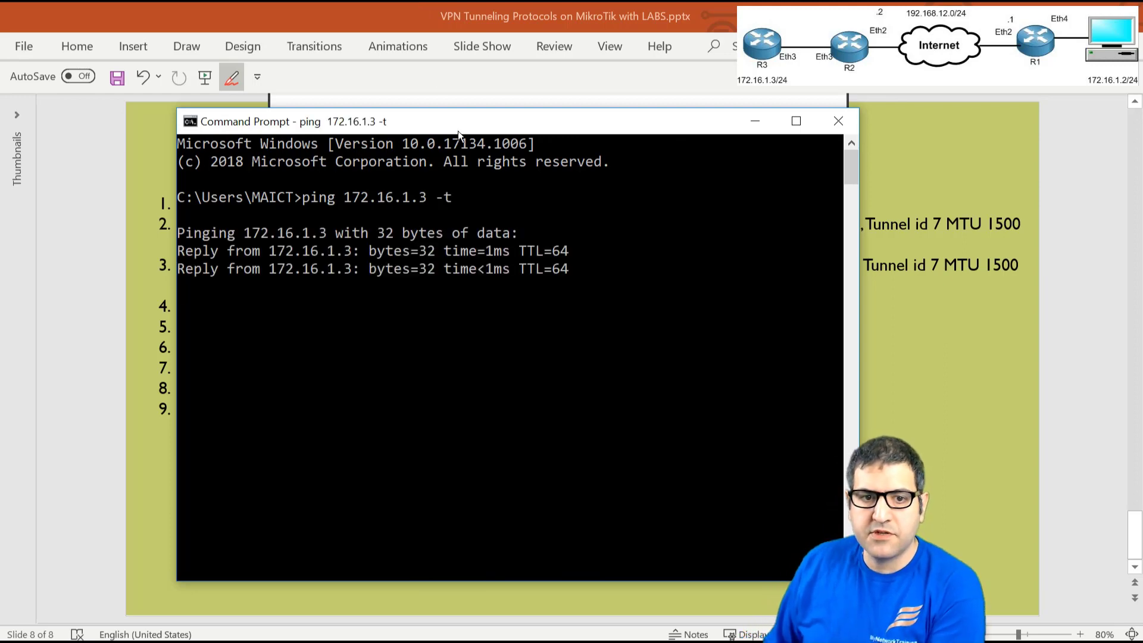
click(744, 114)
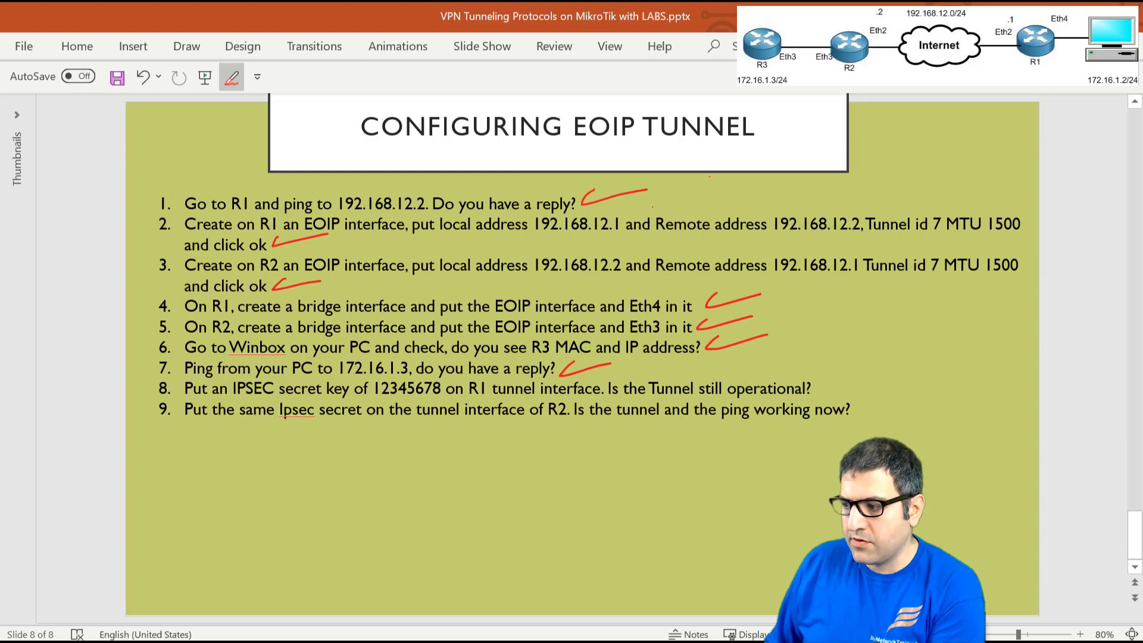
key(alt+Tab)
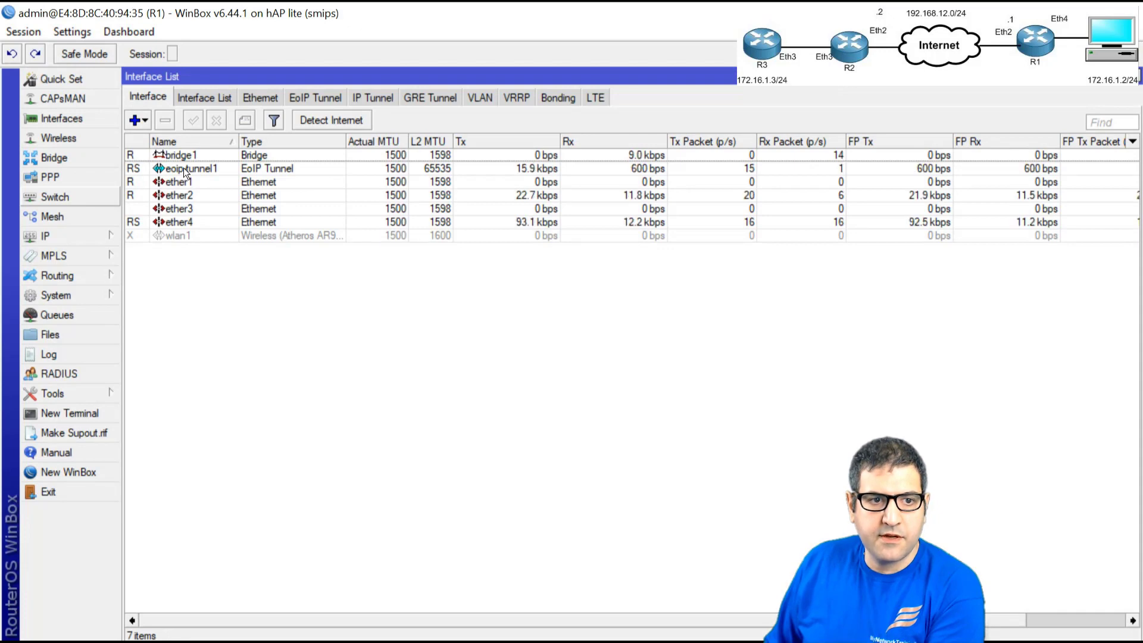
key(Escape)
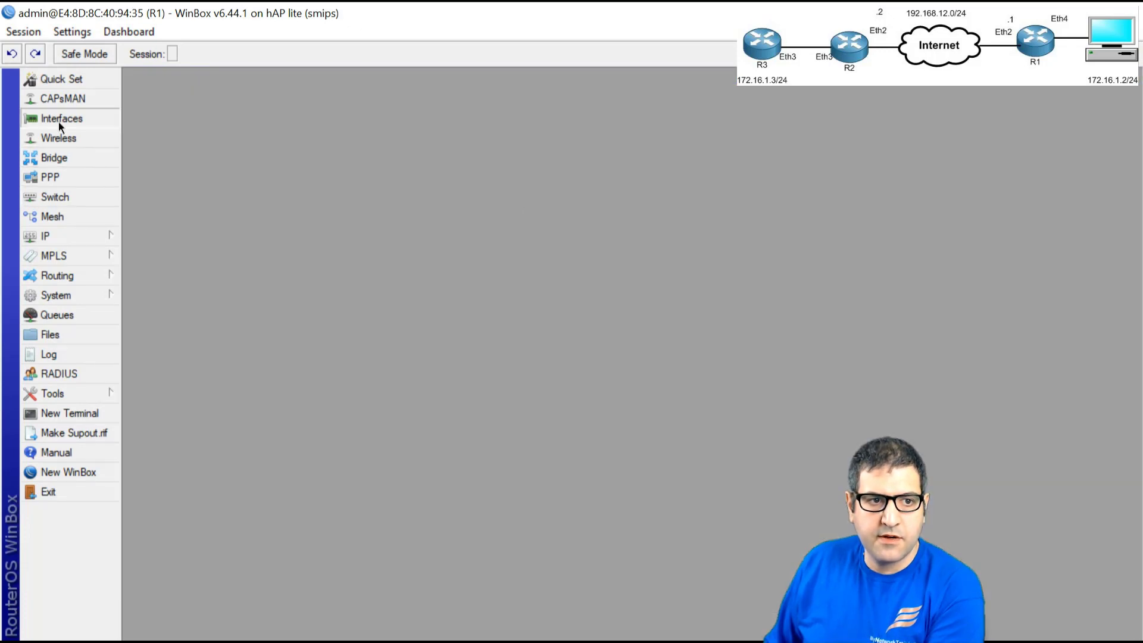
click(58, 120)
double_click(187, 168)
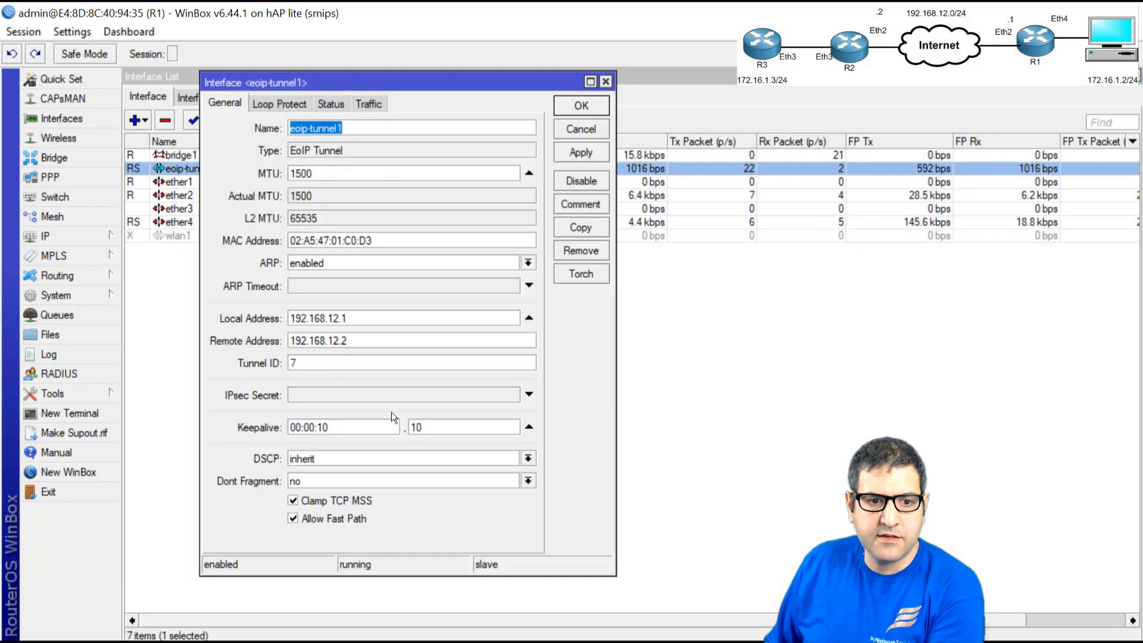
double_click(377, 316)
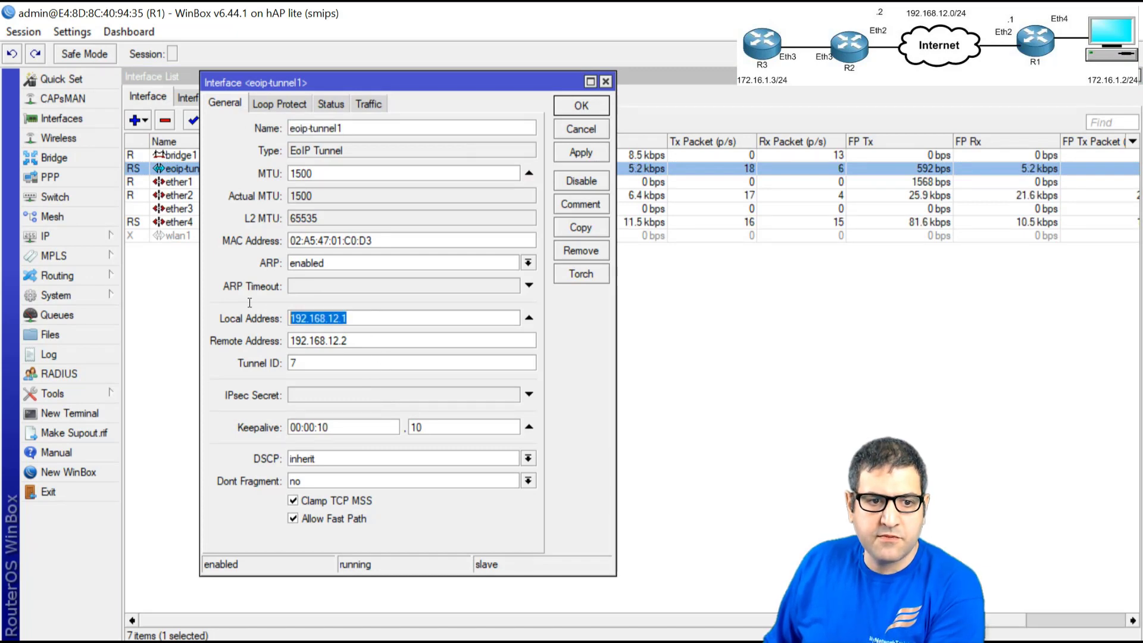
click(329, 393)
text(12345678)
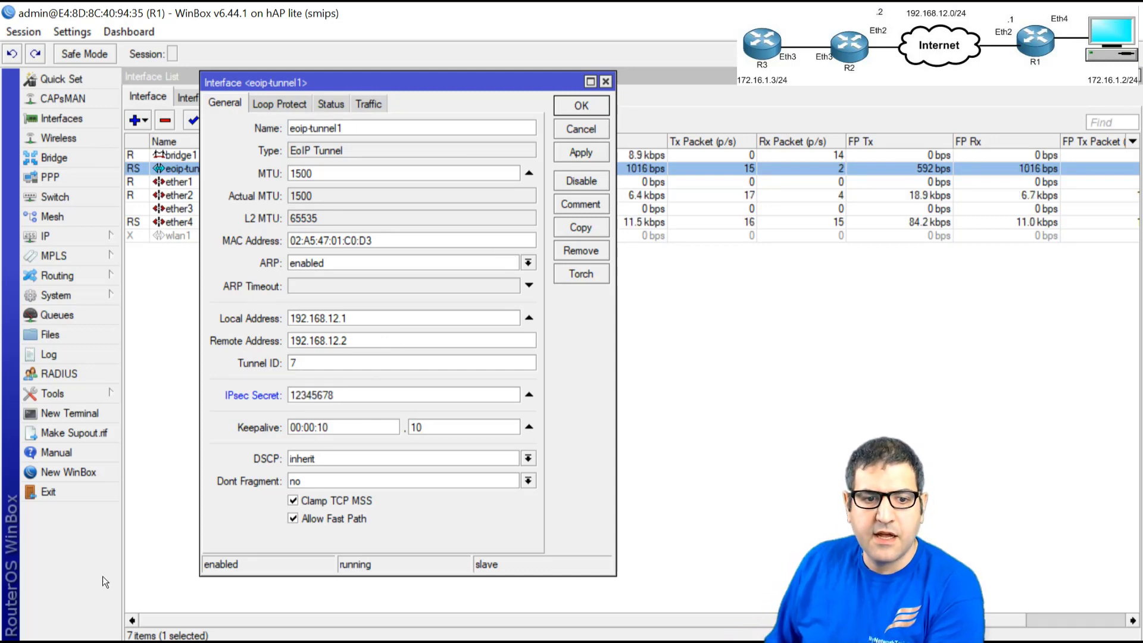
click(292, 518)
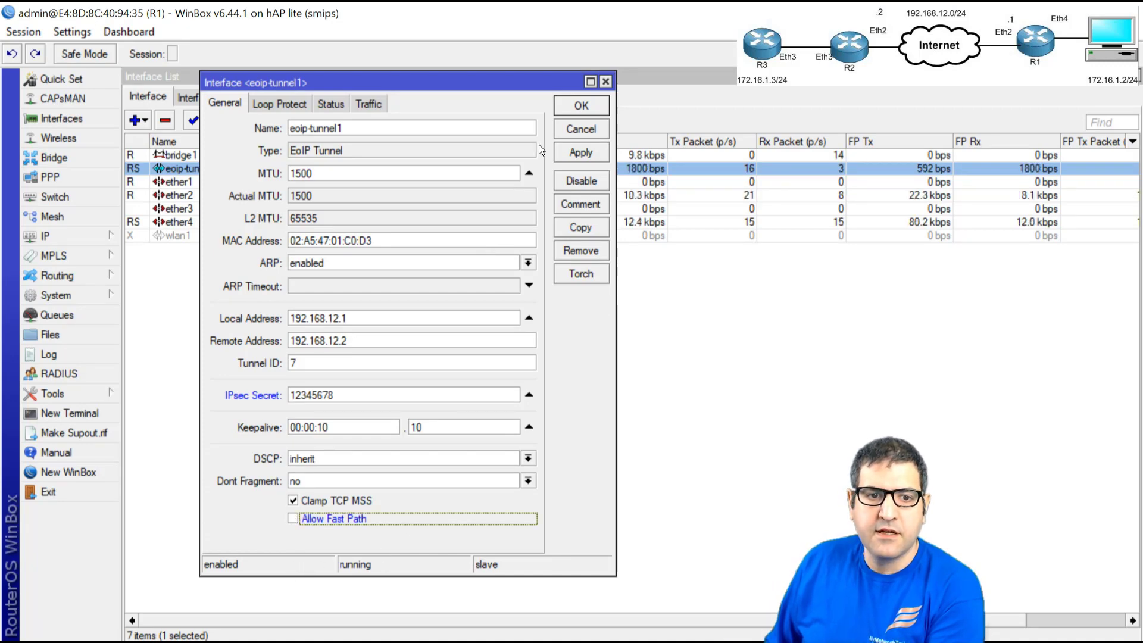
click(581, 100)
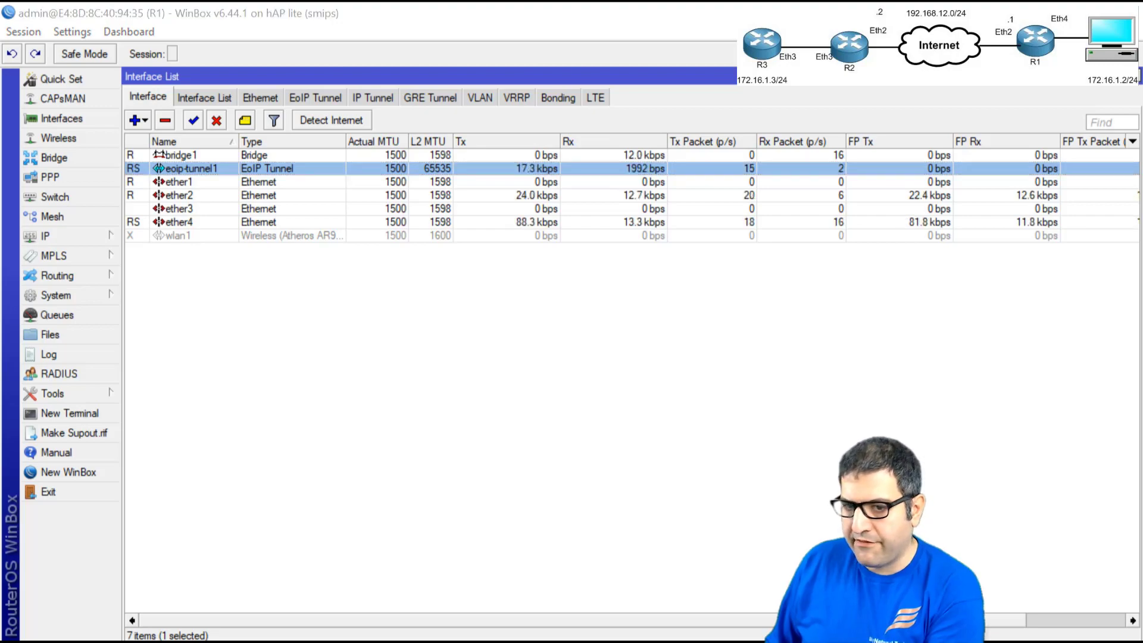
key(alt+Tab)
drag(655, 135, 636, 120)
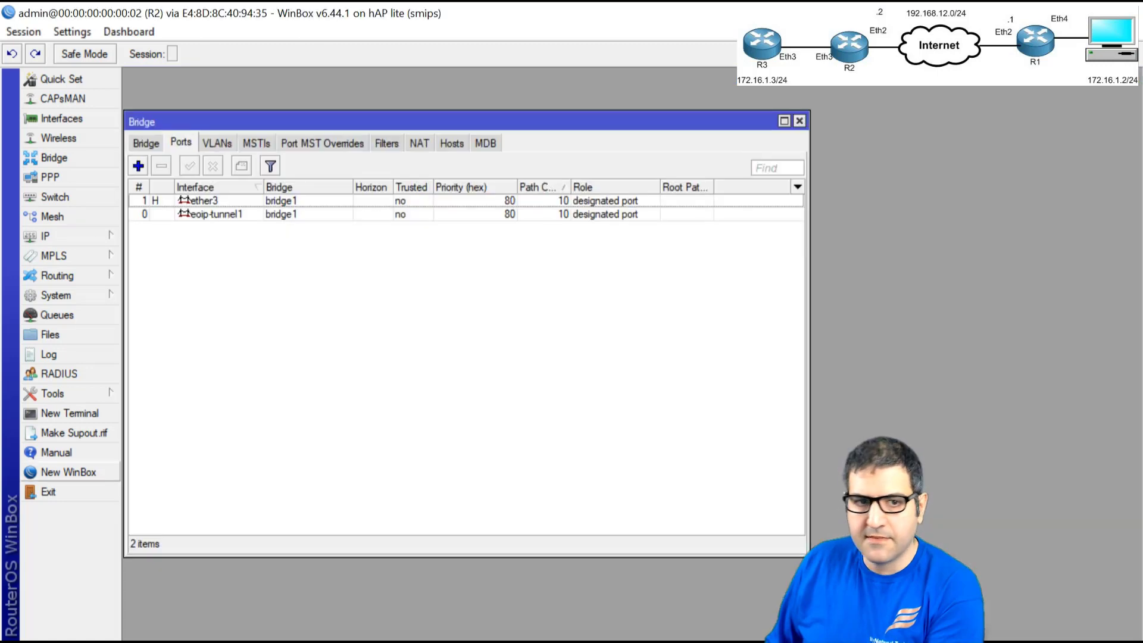
key(Escape)
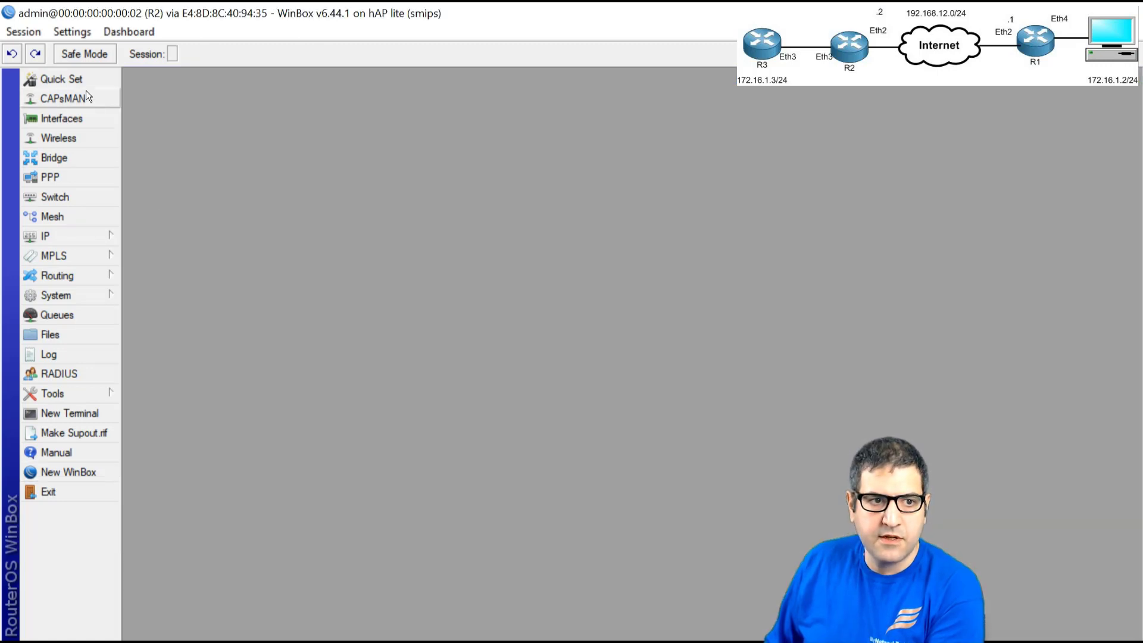
click(75, 120)
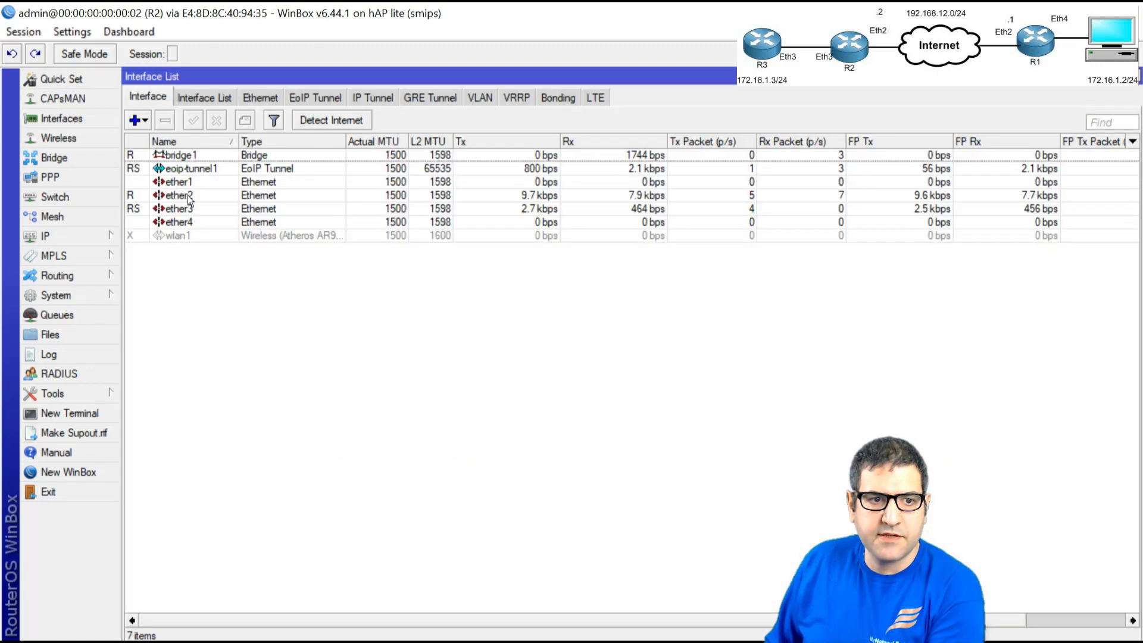
click(190, 155)
double_click(188, 168)
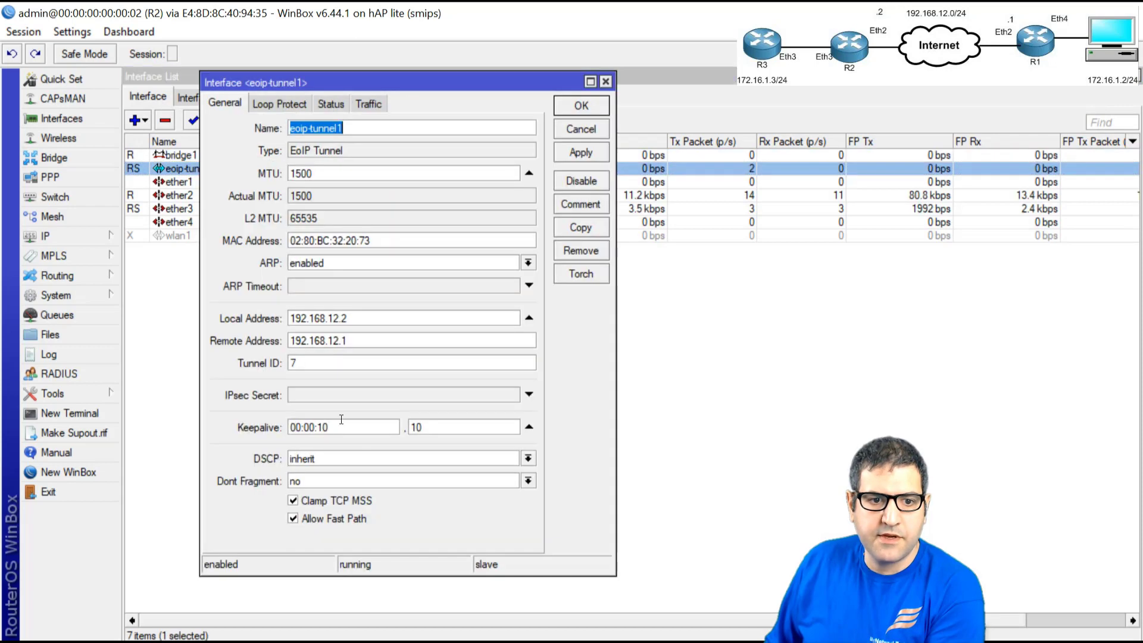
click(342, 396)
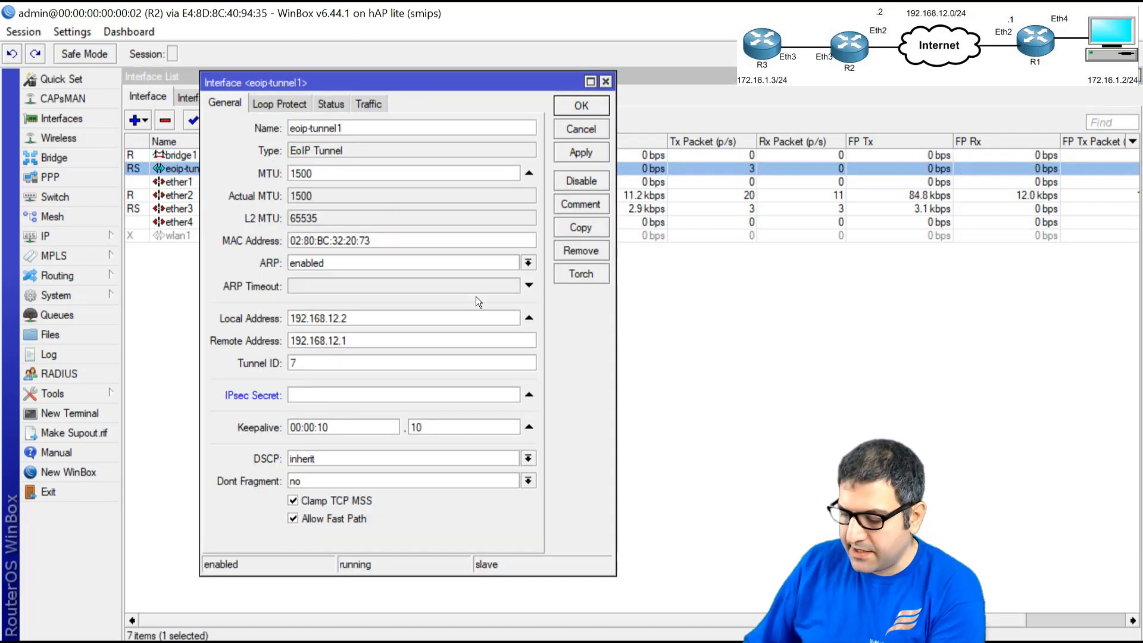
text(12345678)
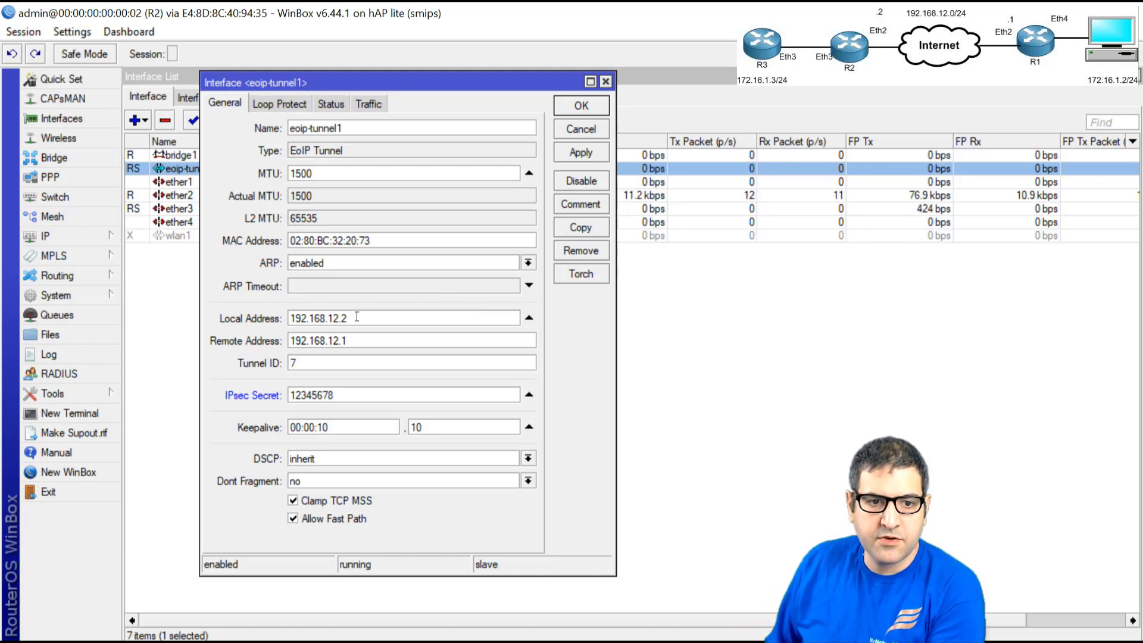
click(291, 516)
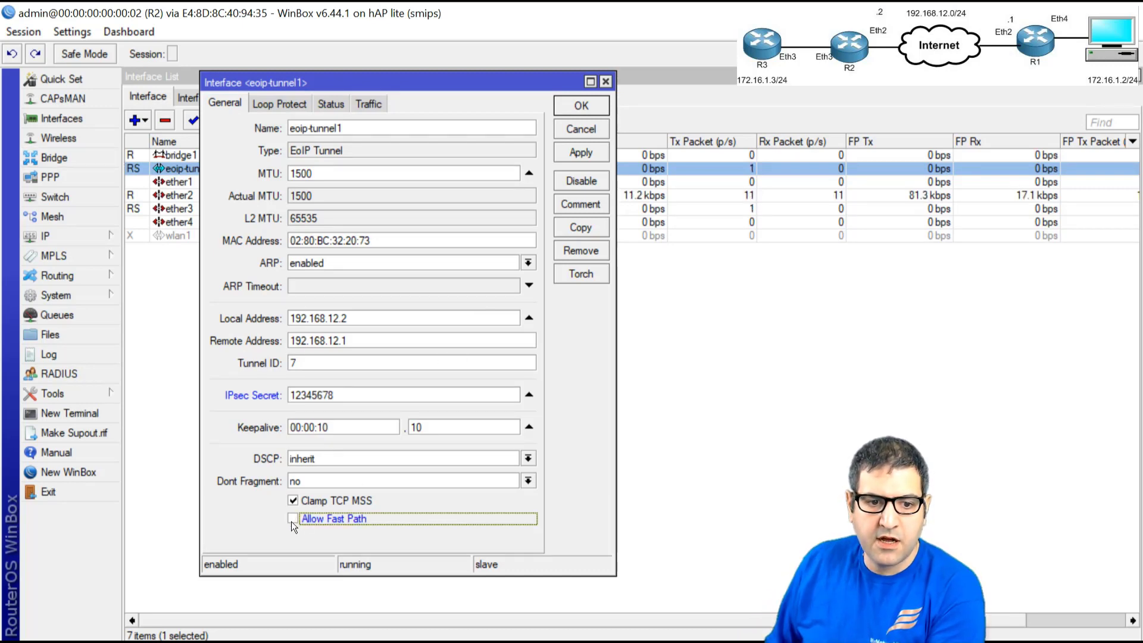
click(581, 107)
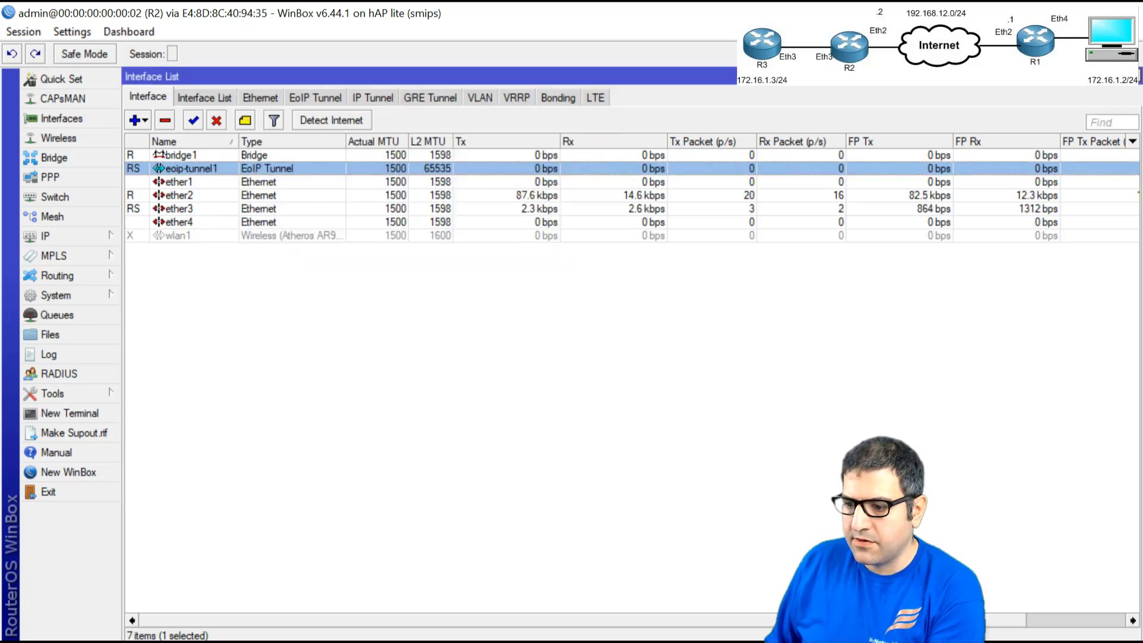
key(alt+Tab)
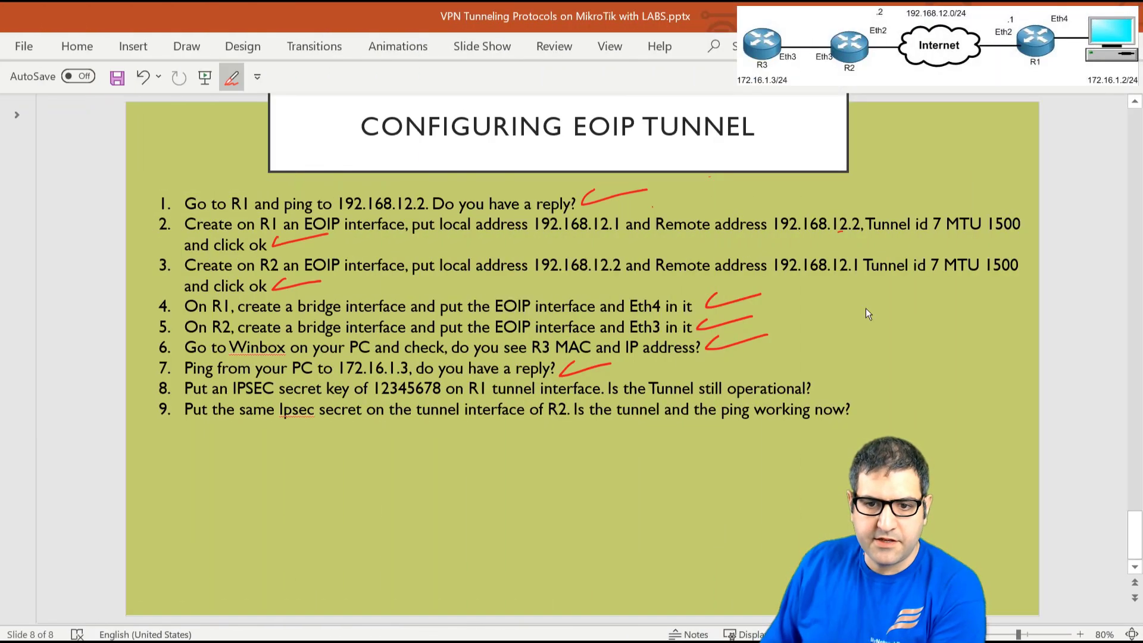
drag(825, 376, 882, 369)
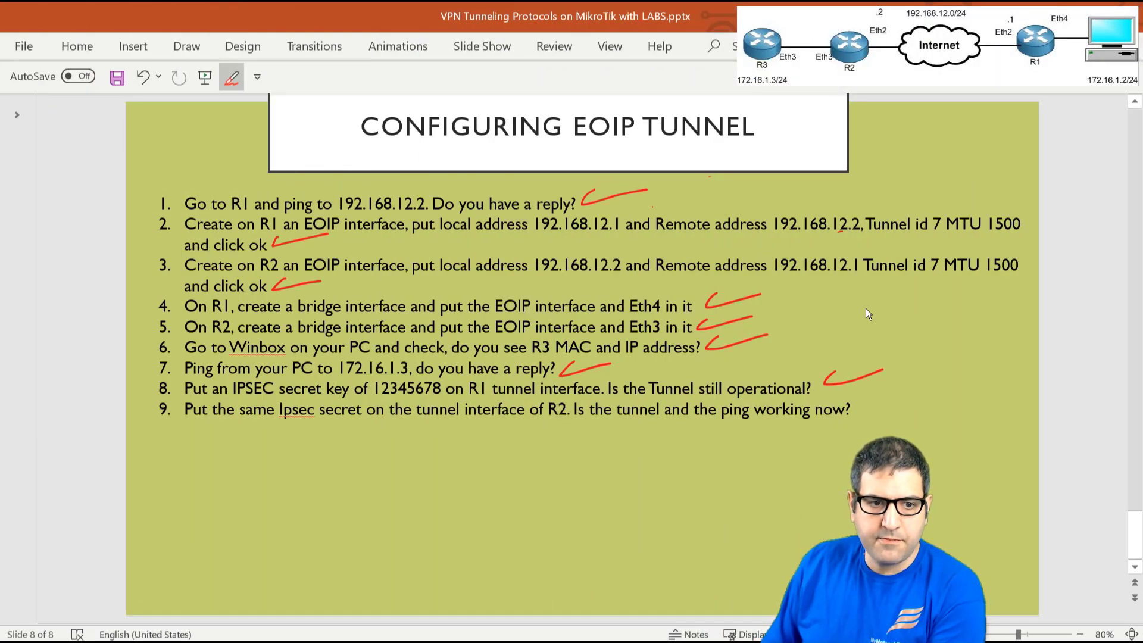